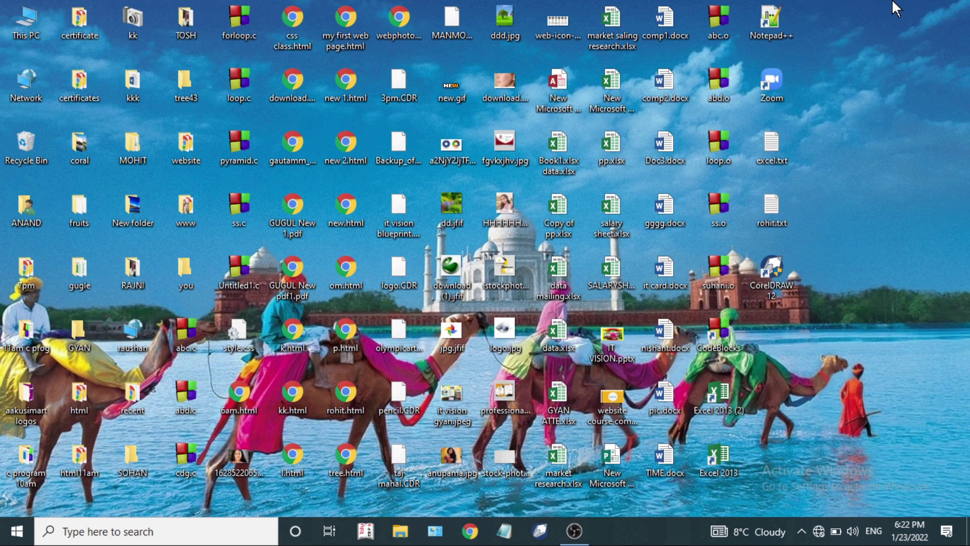
# Find CorelDRAW 12 with a Windows search for "corel", launch it, and close it again
pyautogui.click(15, 540)
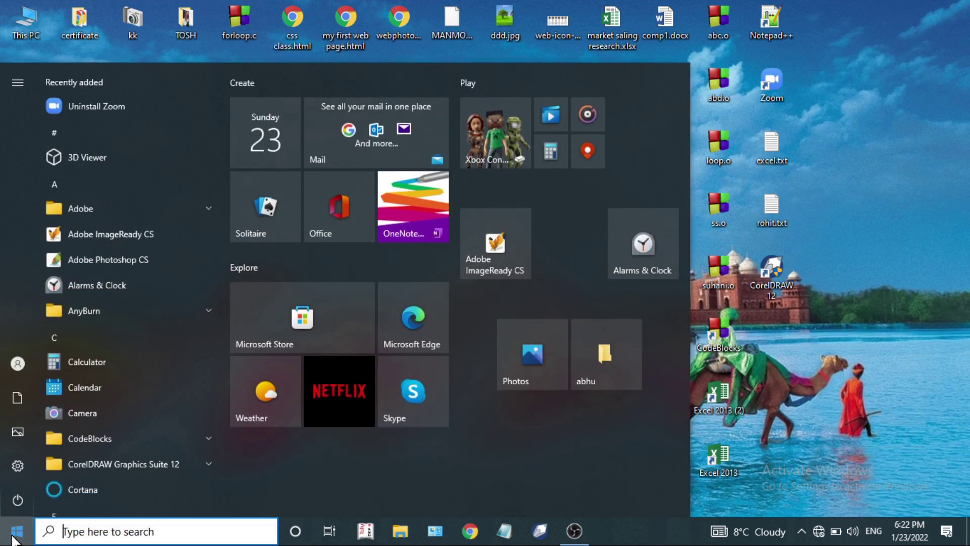
pyautogui.write('core')
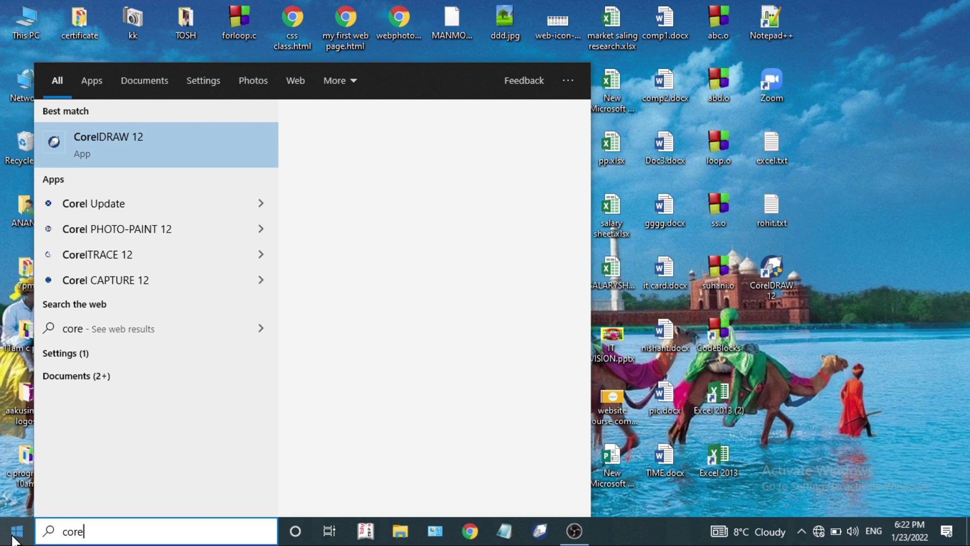
pyautogui.write('l')
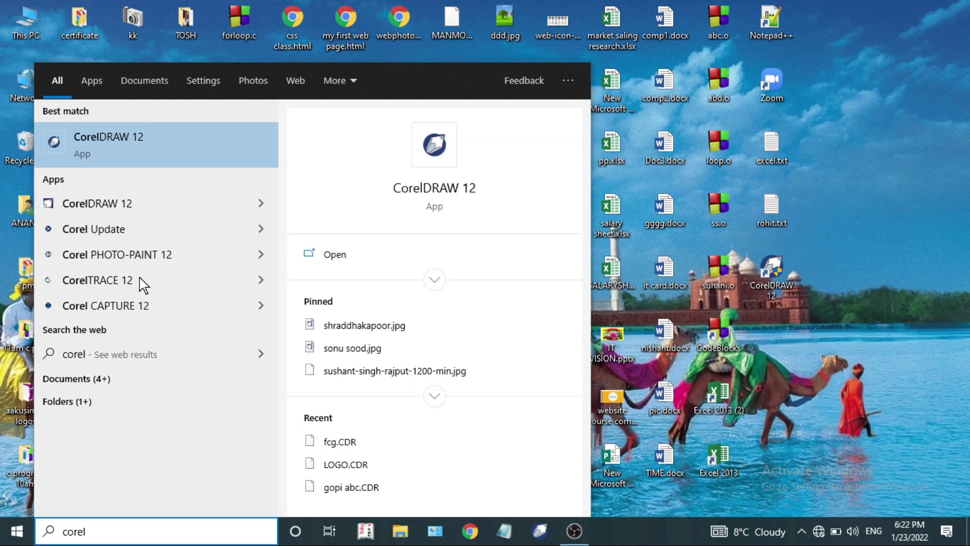
pyautogui.click(167, 142)
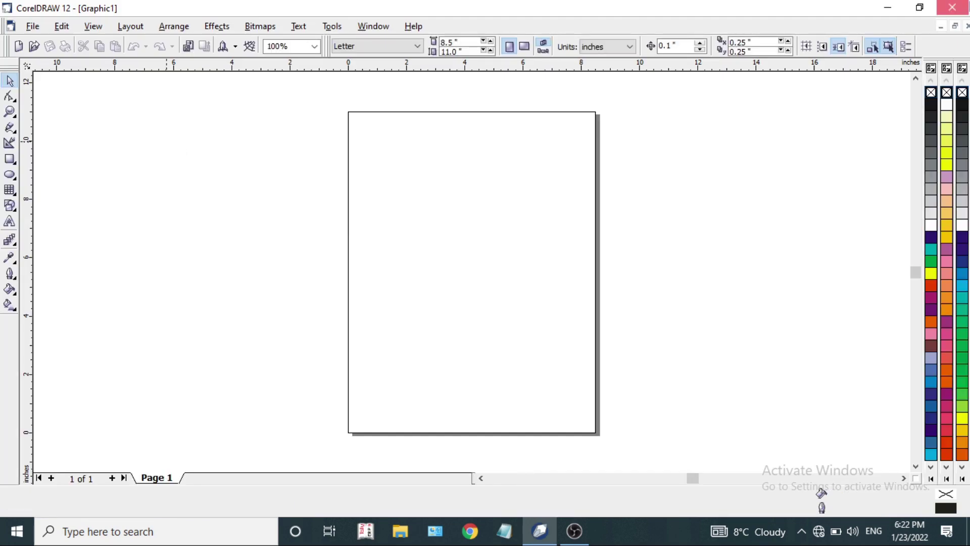
pyautogui.click(967, 6)
# Launch CorelDRAW with the Run command "coreldrw" and close it again
pyautogui.press('super+r')
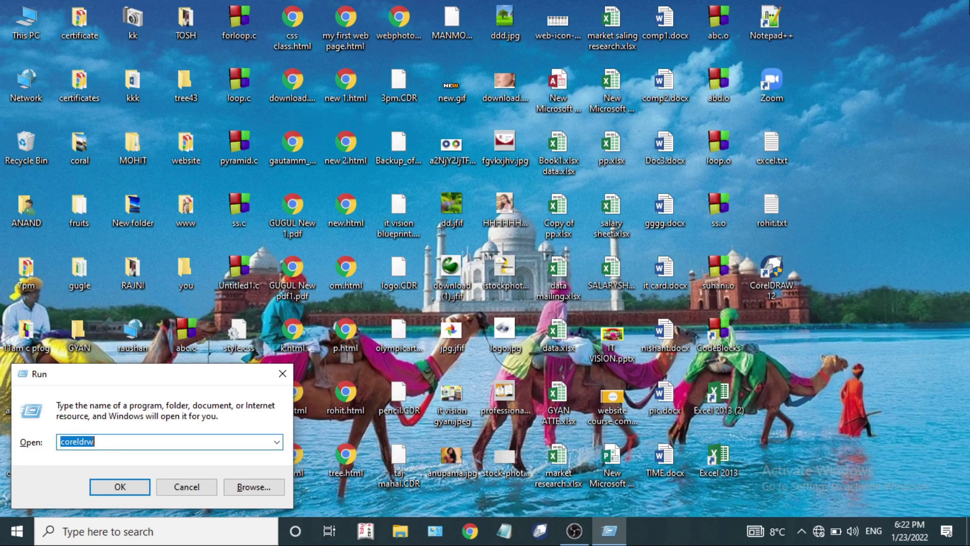
pyautogui.press('Right')
pyautogui.click(120, 486)
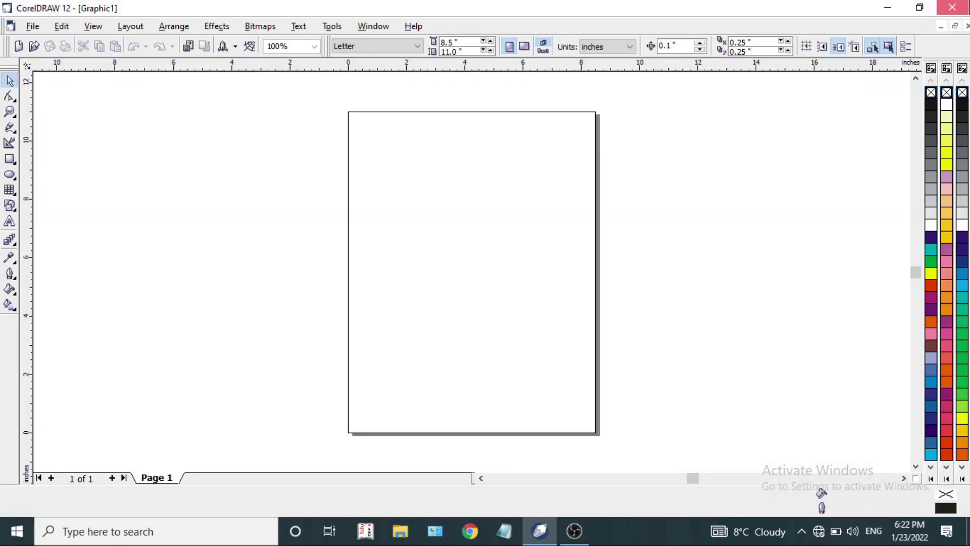
pyautogui.click(964, 7)
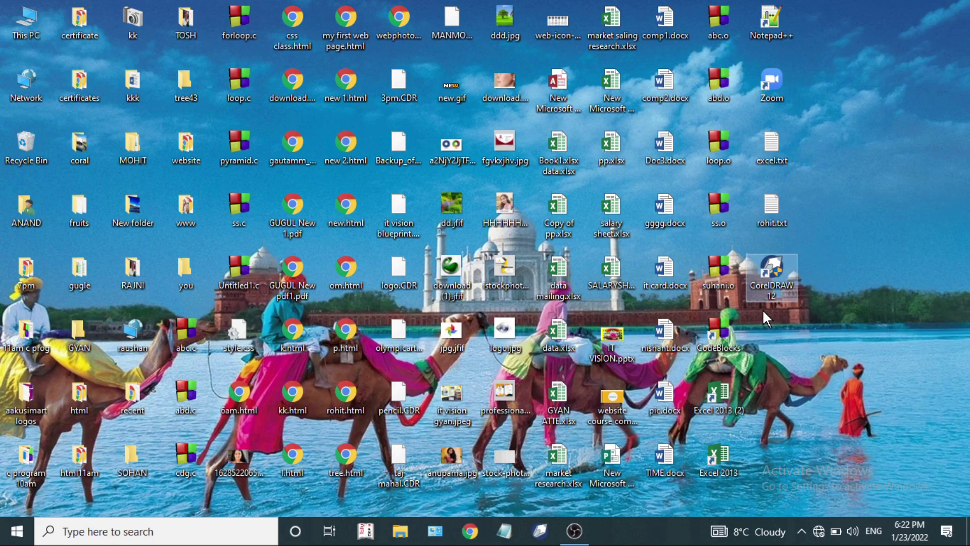
# Start CorelDRAW 12 from its desktop shortcut, close it, and relaunch it from the taskbar
pyautogui.doubleClick(776, 278)
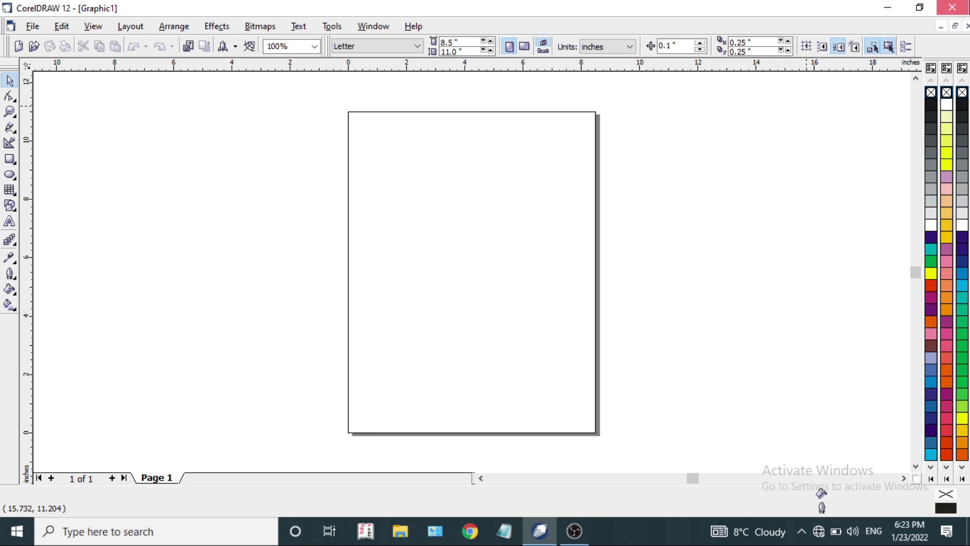
pyautogui.click(951, 8)
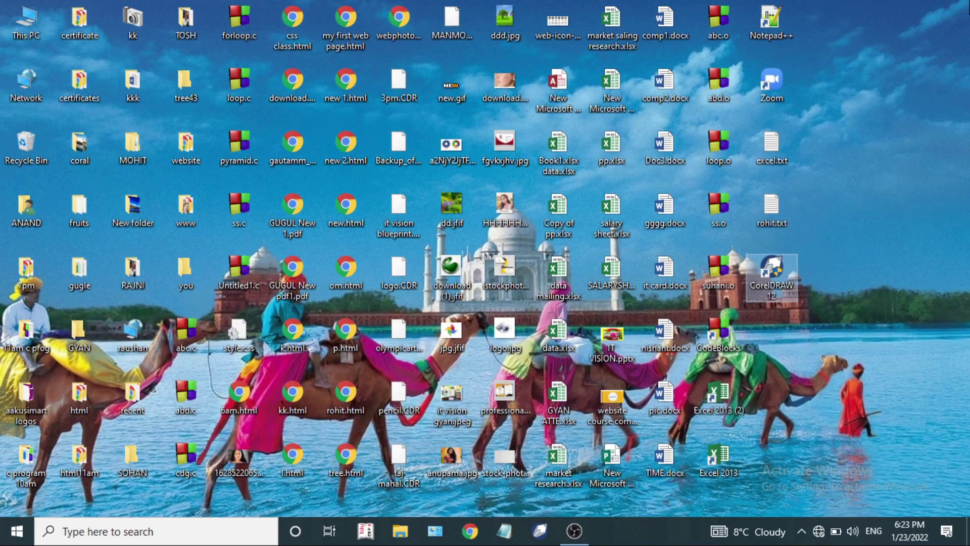
pyautogui.click(540, 531)
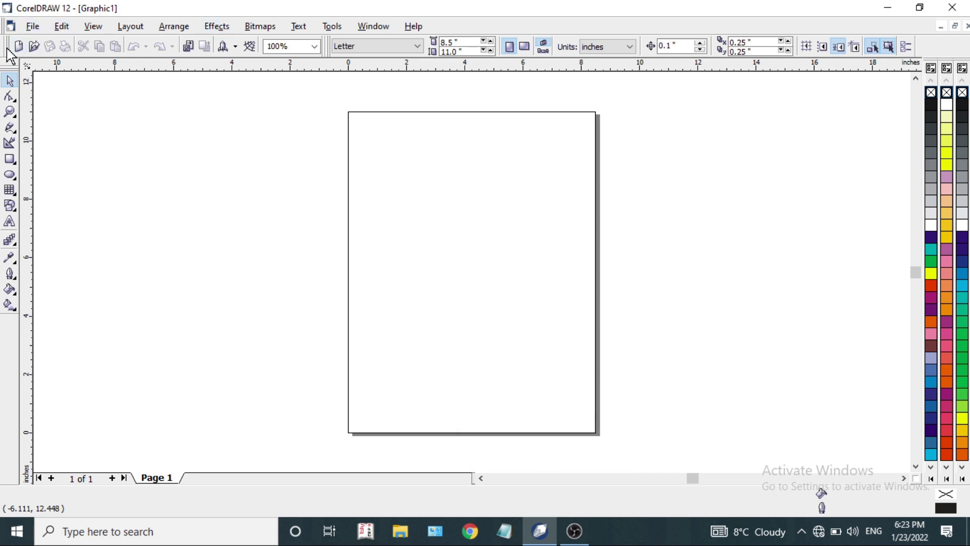
# Undock the Standard toolbar, the Toolbox and the Property Bar so they float over the drawing area
pyautogui.moveTo(6, 48); pyautogui.dragTo(152, 144)
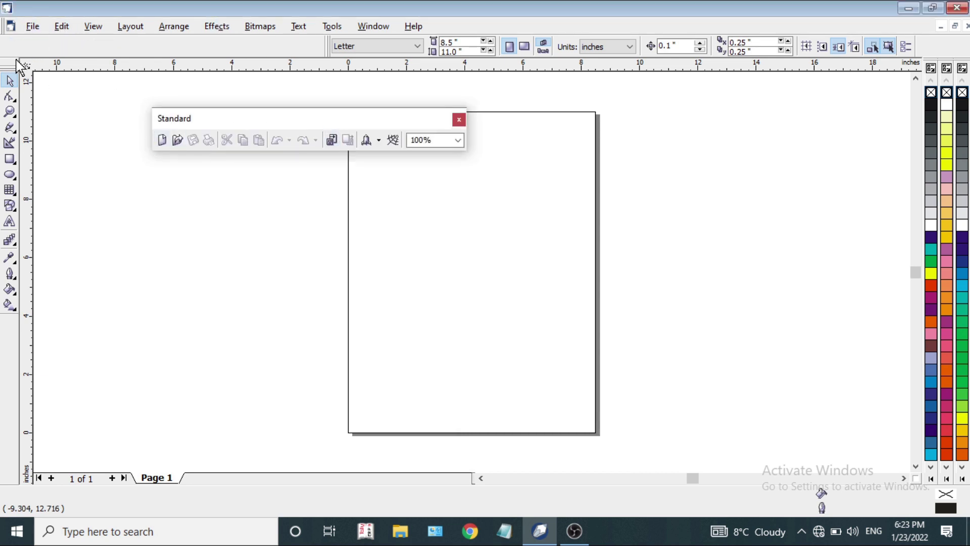
pyautogui.moveTo(14, 69); pyautogui.dragTo(65, 208)
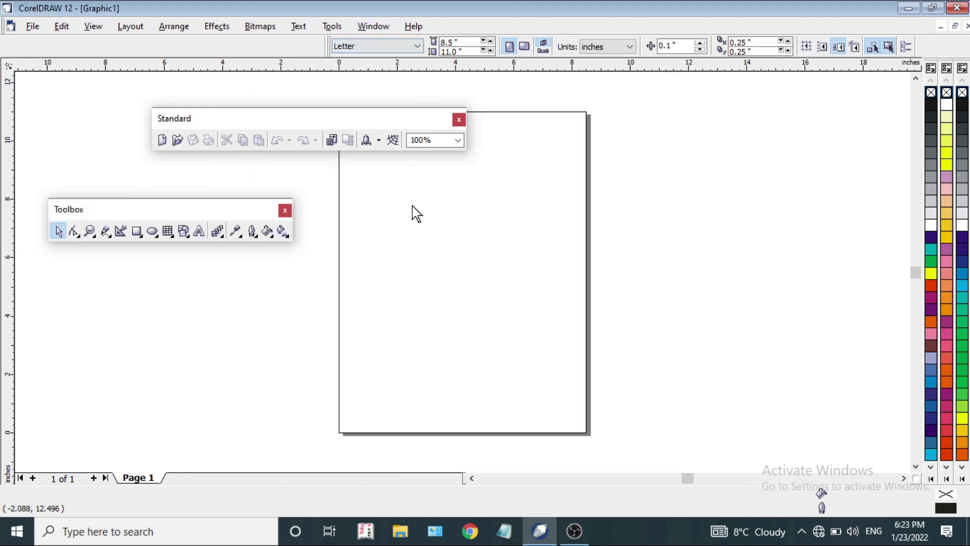
pyautogui.moveTo(328, 46); pyautogui.dragTo(325, 225)
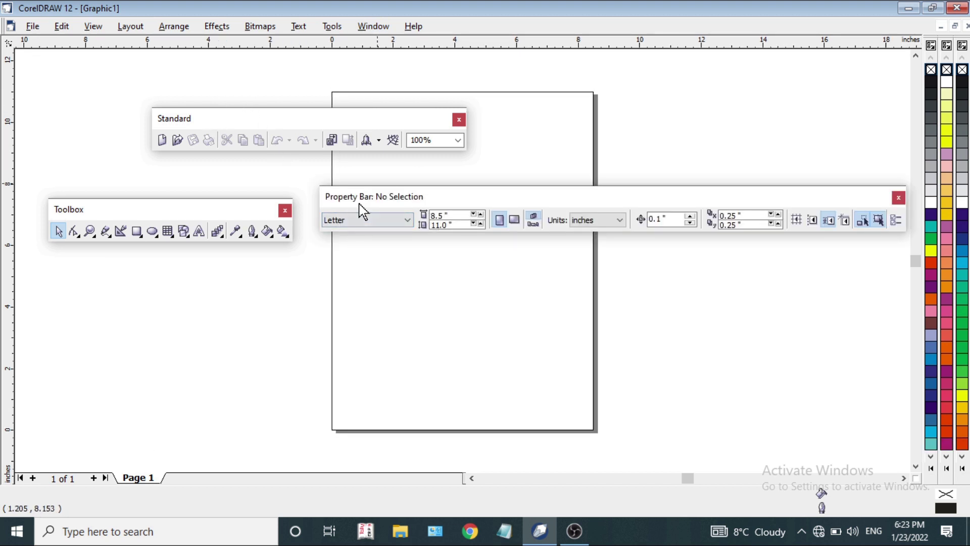
# Display the Text toolbar as a floating bar
pyautogui.rightClick(467, 27)
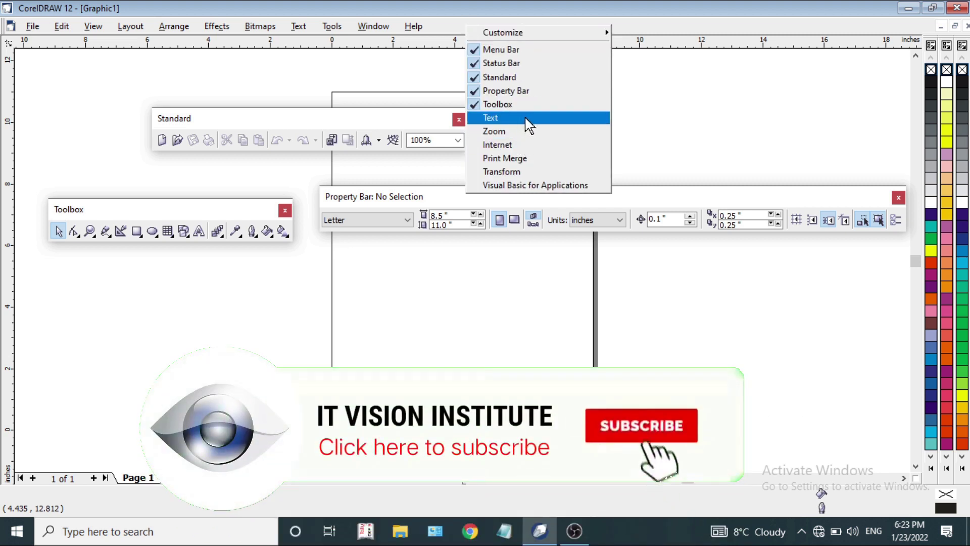
pyautogui.click(525, 120)
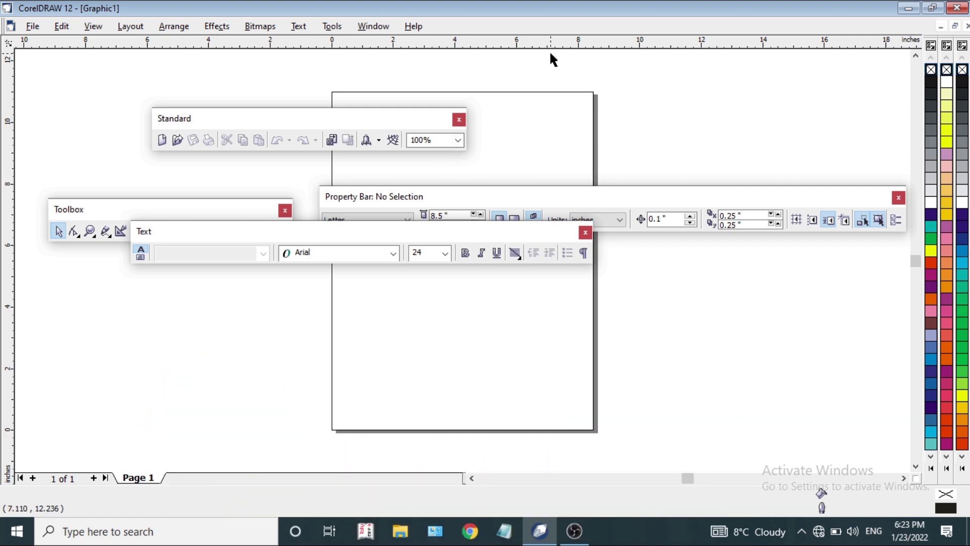
pyautogui.rightClick(535, 27)
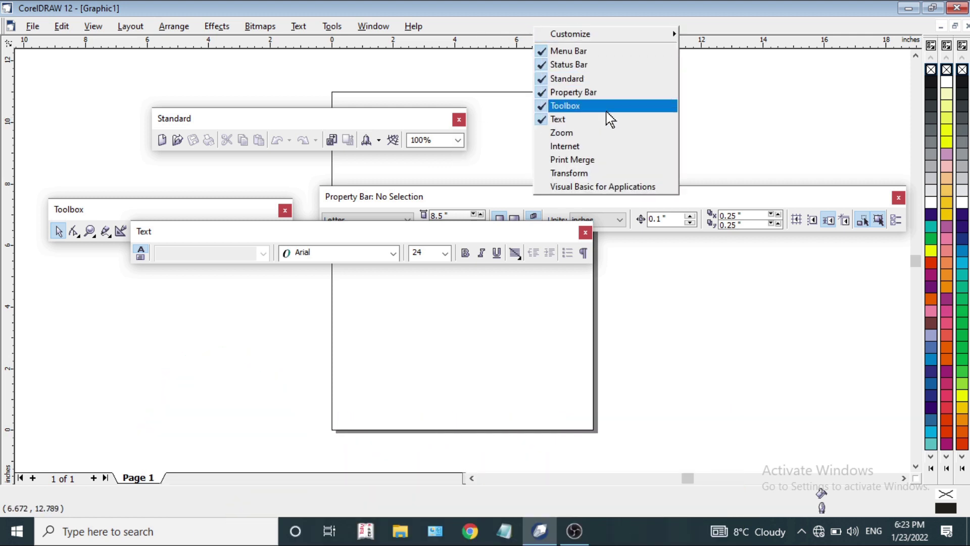
pyautogui.click(493, 108)
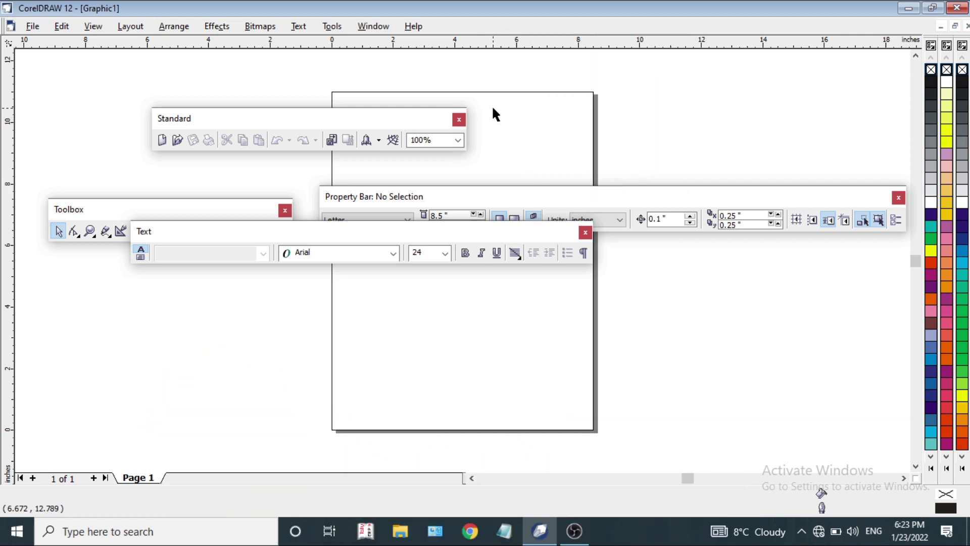
pyautogui.rightClick(493, 108)
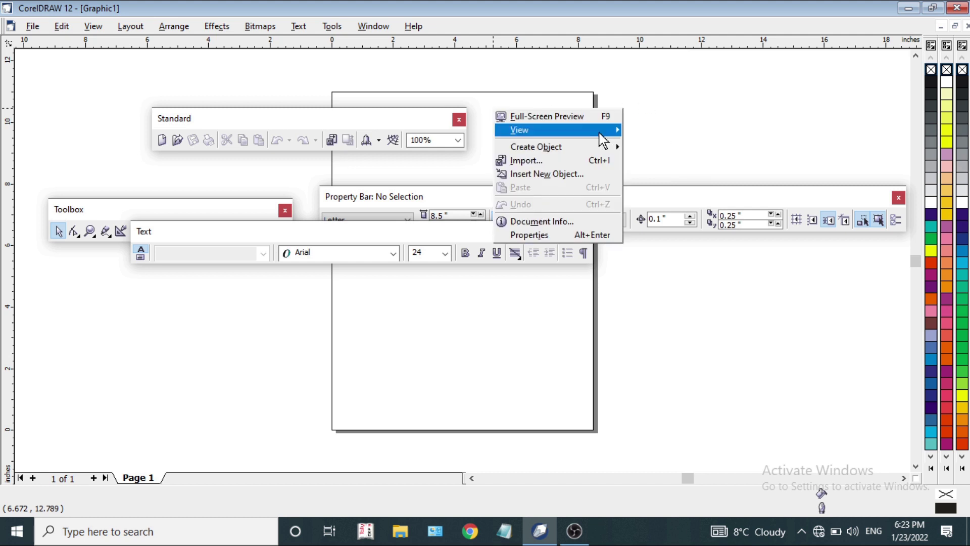
pyautogui.moveTo(598, 139)
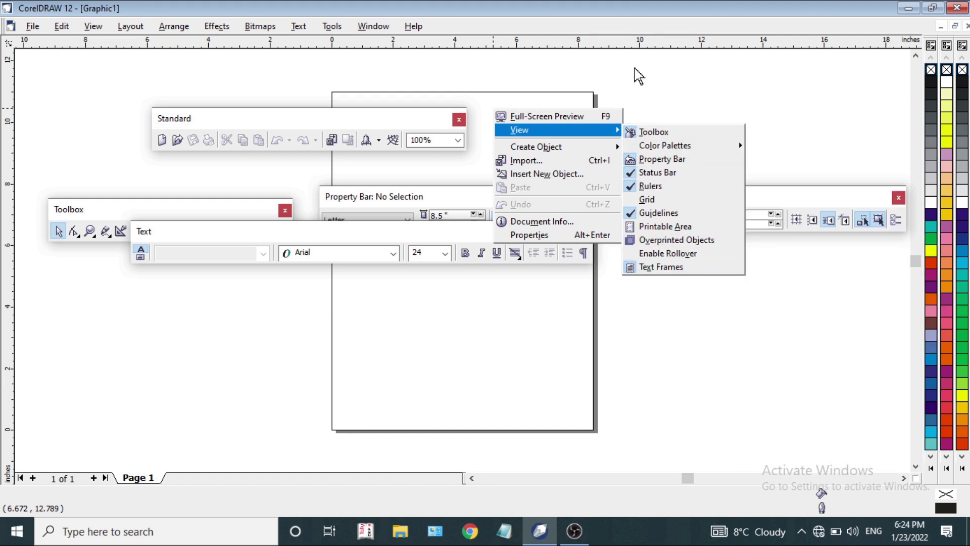
pyautogui.click(465, 26)
# Display the Zoom and Internet toolbars as floating bars
pyautogui.rightClick(465, 26)
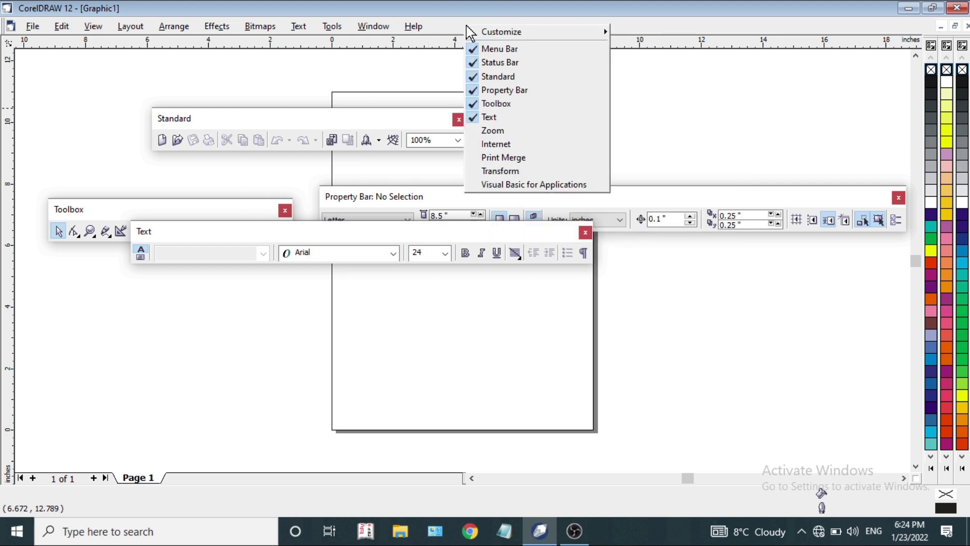
pyautogui.click(533, 130)
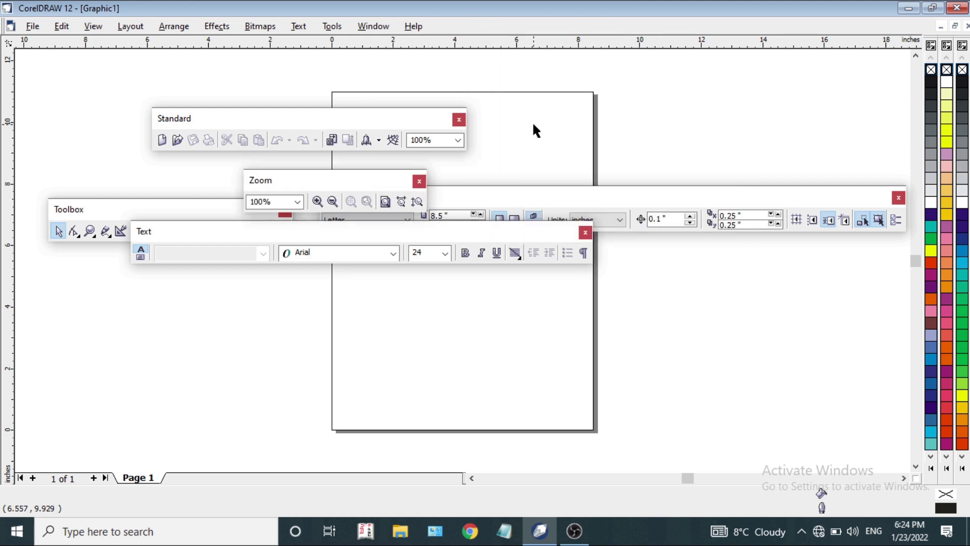
pyautogui.rightClick(505, 24)
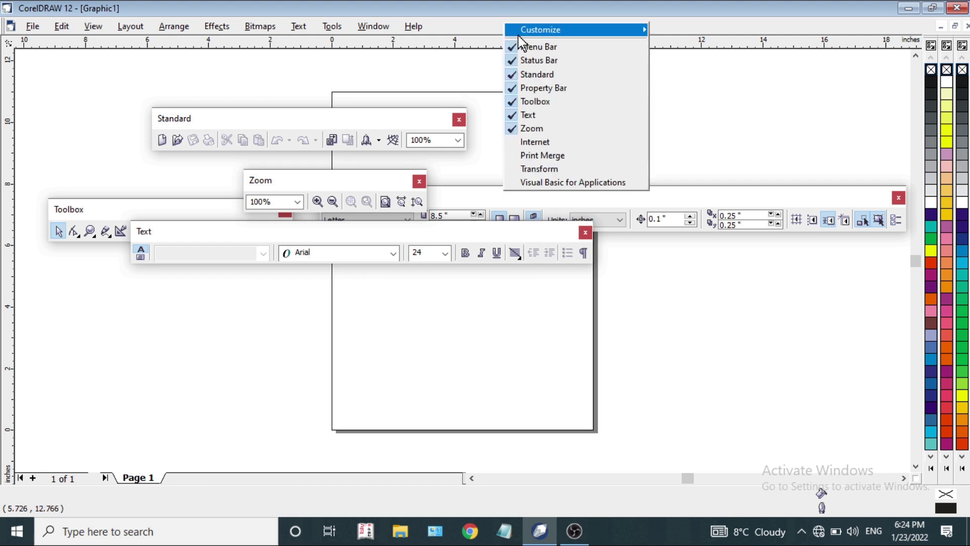
pyautogui.click(542, 142)
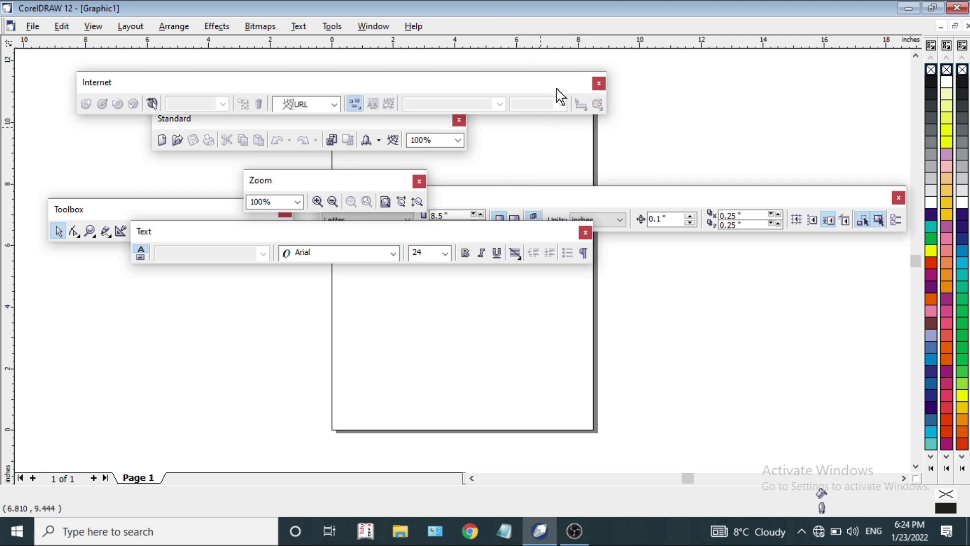
pyautogui.rightClick(642, 28)
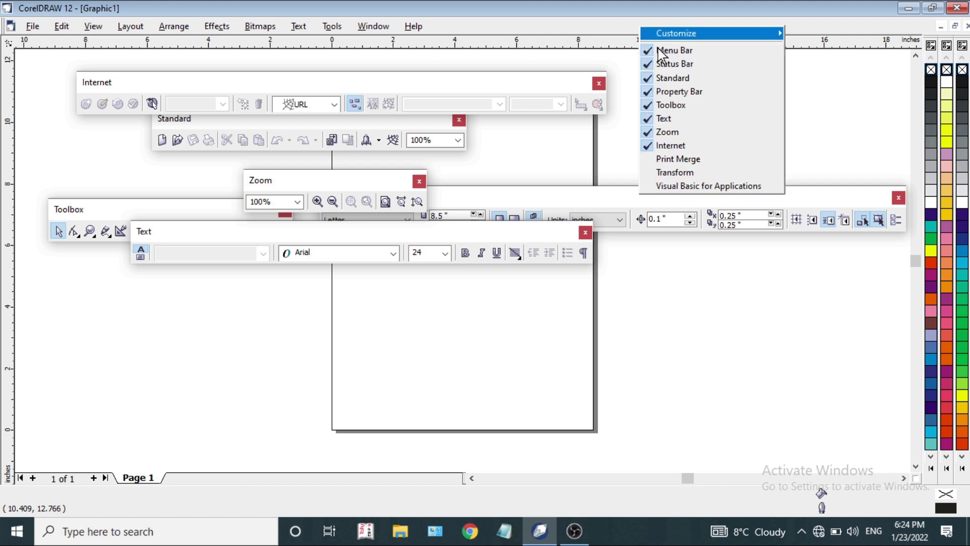
pyautogui.click(803, 82)
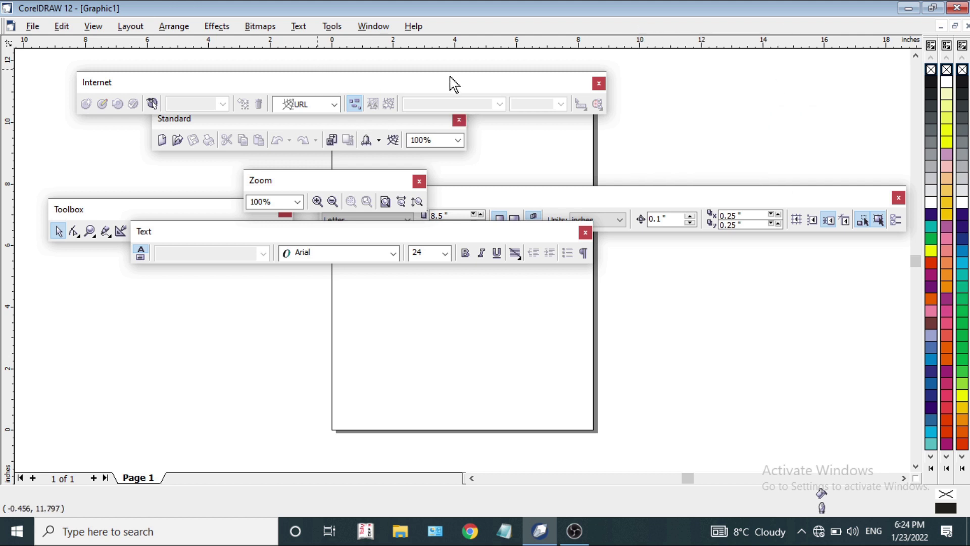
# Spread out the overlapping bars: Internet above Standard, the Property Bar below Text, and the Toolbox below the Property Bar
pyautogui.moveTo(428, 62); pyautogui.dragTo(524, 68)
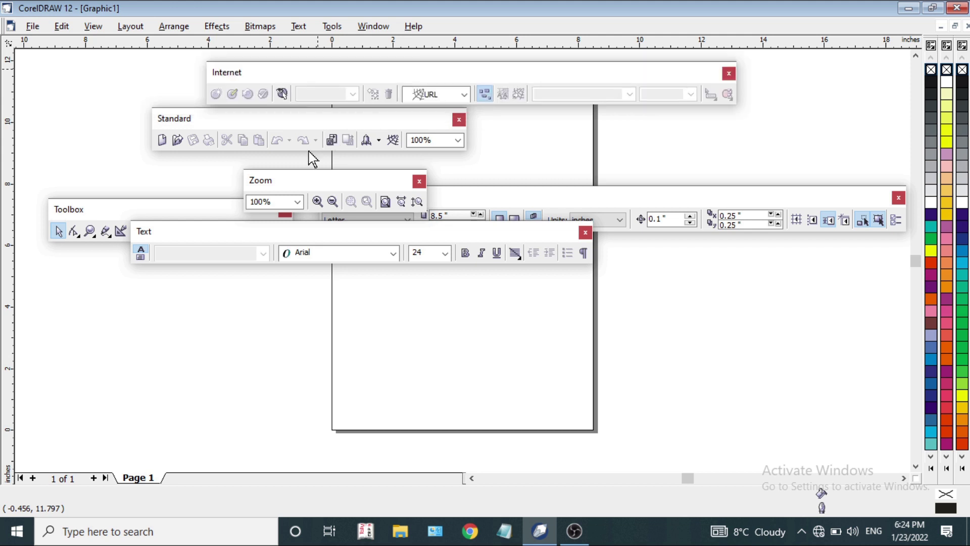
pyautogui.click(516, 190)
pyautogui.moveTo(517, 190); pyautogui.dragTo(439, 290)
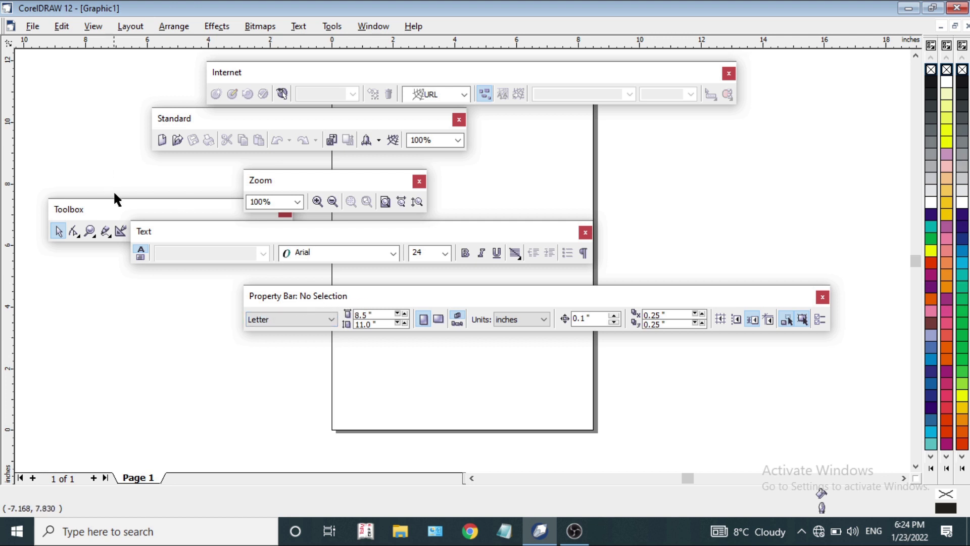
pyautogui.moveTo(126, 210); pyautogui.dragTo(147, 359)
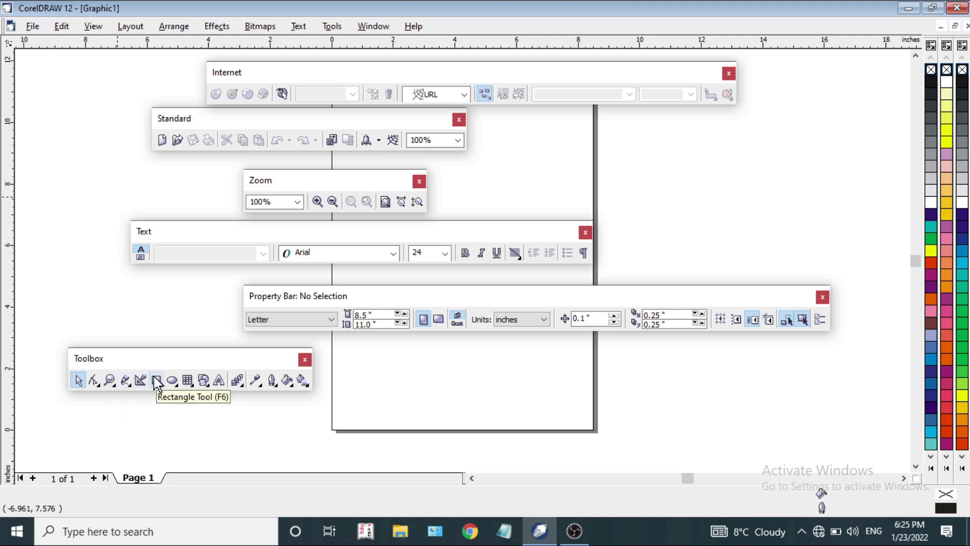
pyautogui.click(195, 388)
pyautogui.click(207, 388)
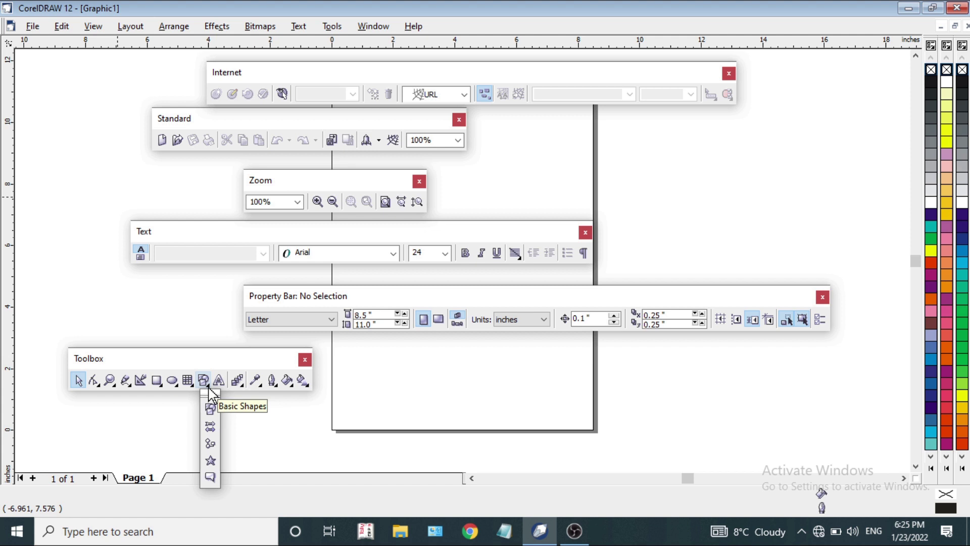
pyautogui.click(240, 386)
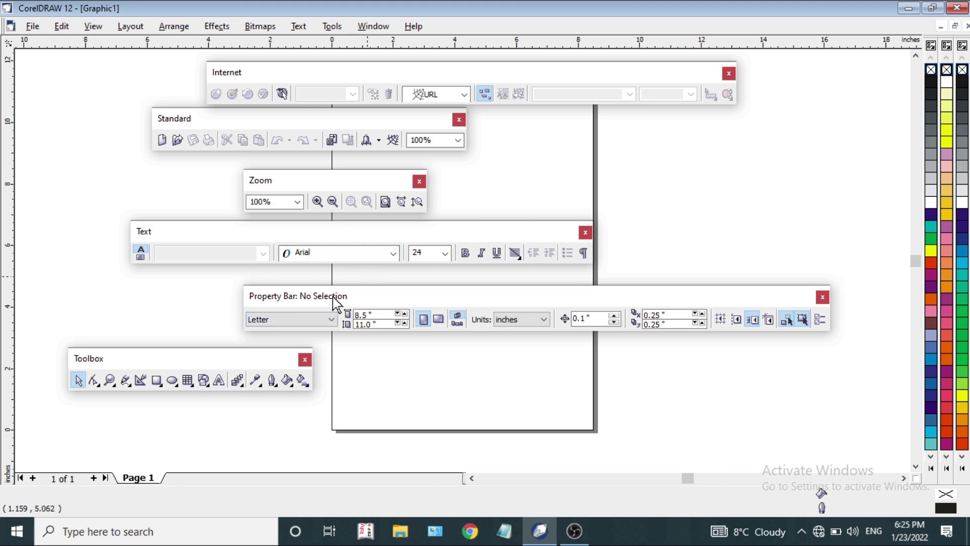
# Activate the Zoom tool and place its Property Bar beside the Zoom toolbar for comparison
pyautogui.click(111, 381)
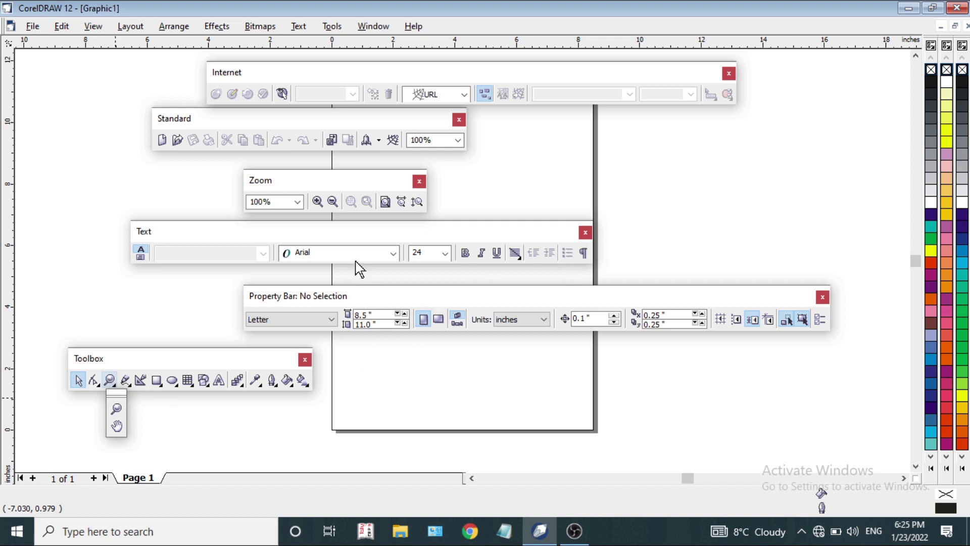
pyautogui.click(114, 409)
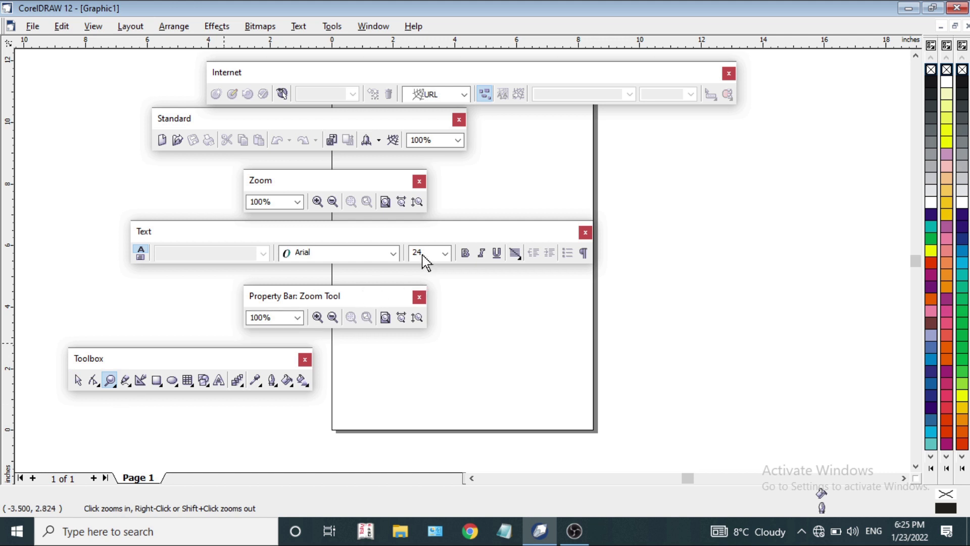
pyautogui.moveTo(557, 183); pyautogui.dragTo(556, 184)
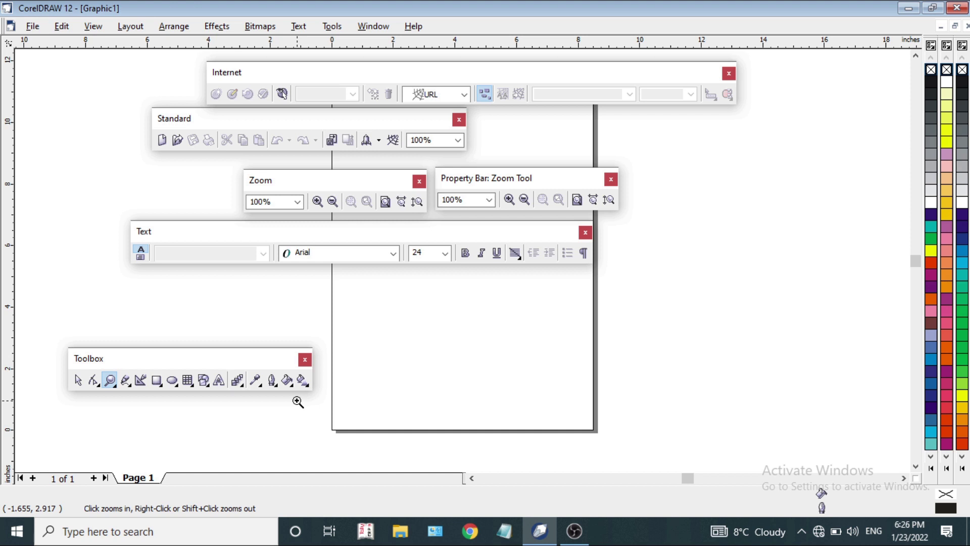
# Activate the Text tool and place its Property Bar directly below the Text toolbar for comparison
pyautogui.click(220, 382)
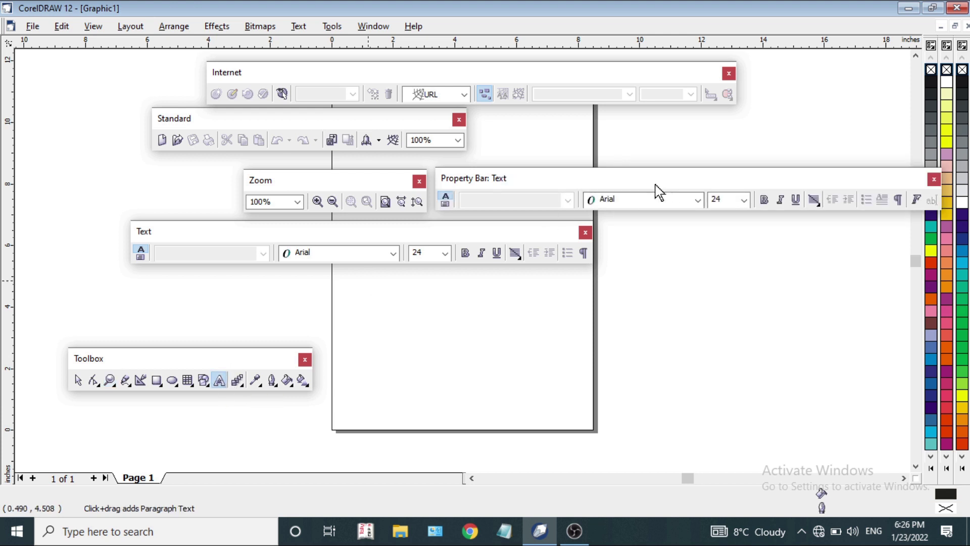
pyautogui.moveTo(571, 180); pyautogui.dragTo(279, 285)
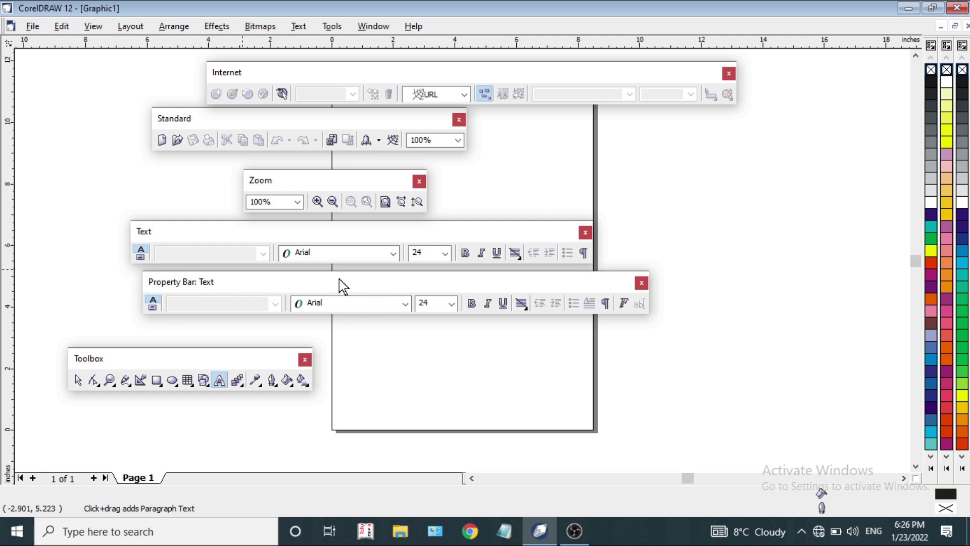
# Move the Text Property Bar clear of the Text toolbar and close the floating Internet, Zoom and Text toolbars
pyautogui.moveTo(344, 286); pyautogui.dragTo(306, 288)
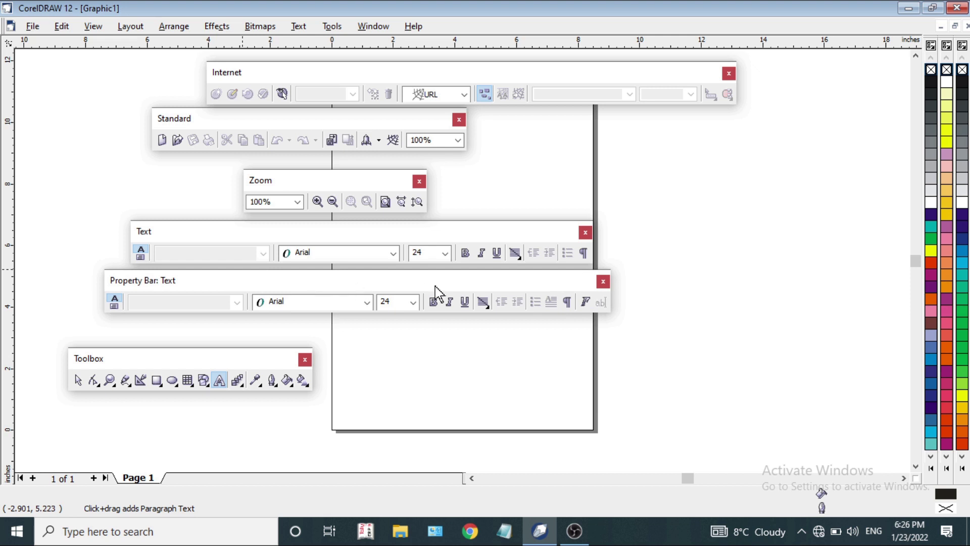
pyautogui.moveTo(406, 288); pyautogui.dragTo(554, 303)
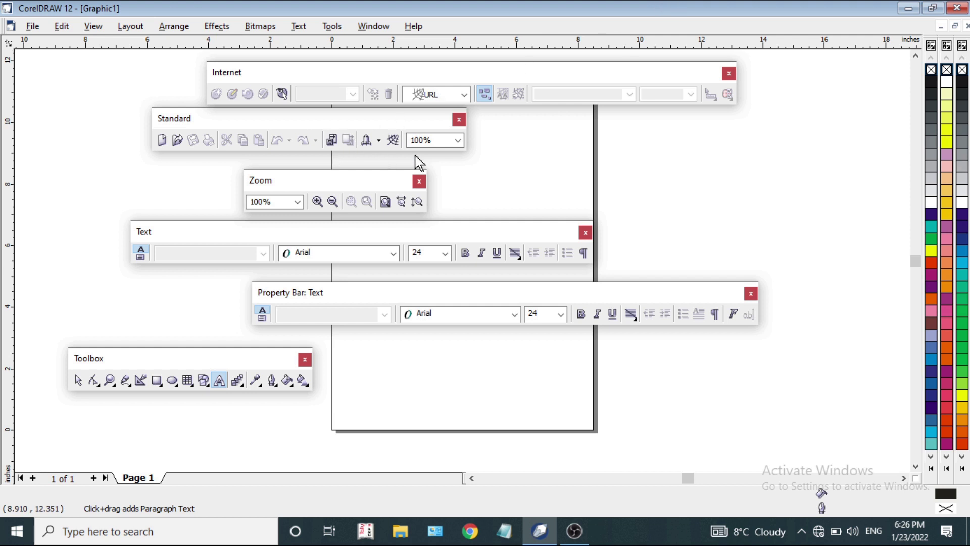
pyautogui.click(729, 75)
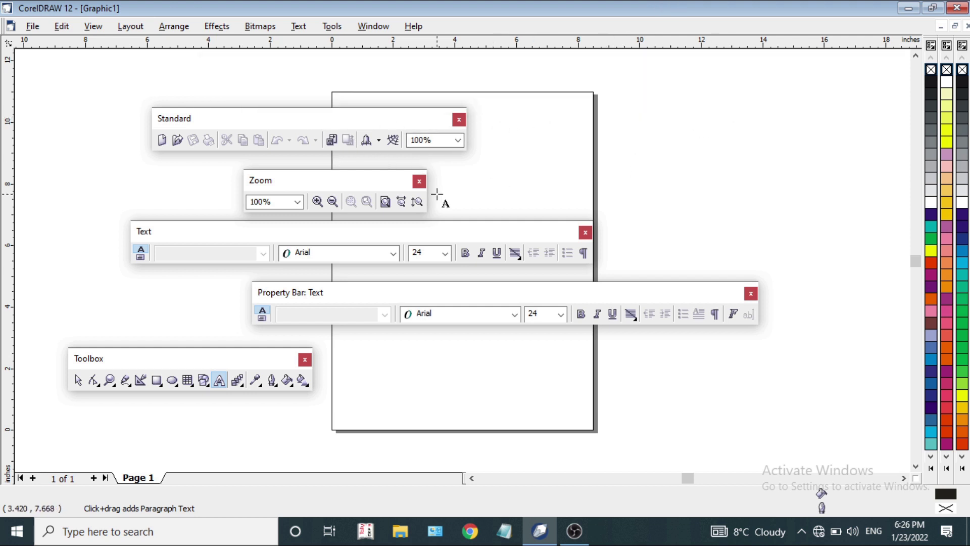
pyautogui.click(419, 182)
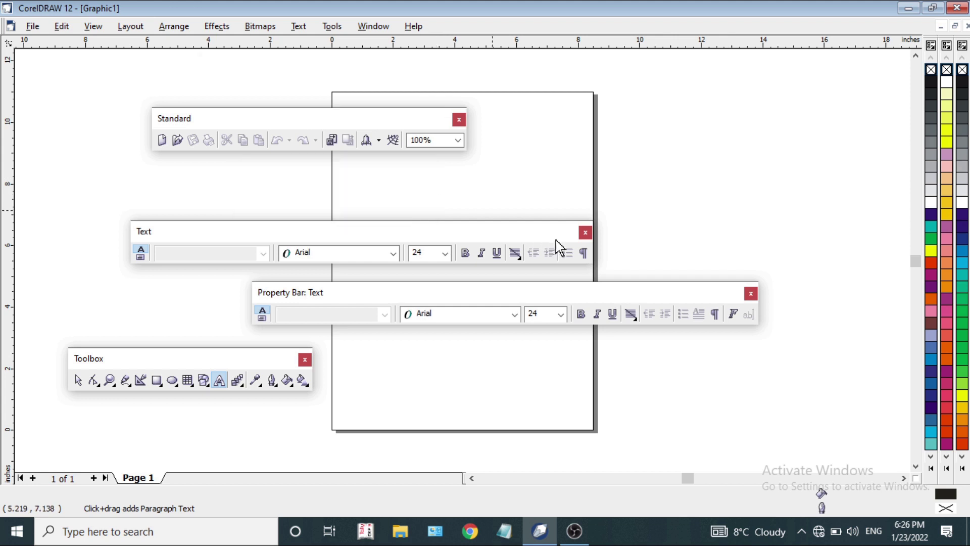
pyautogui.click(584, 232)
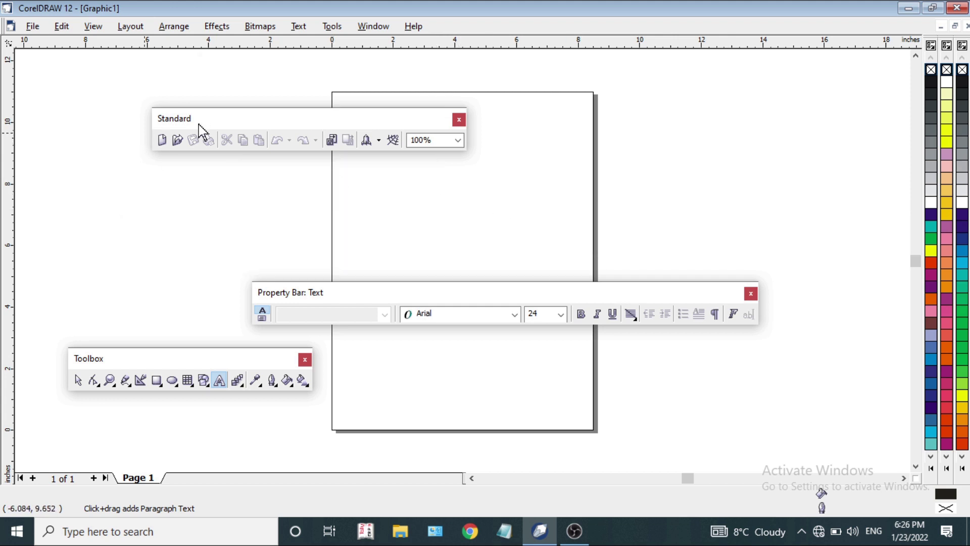
# Dock the floating Standard toolbar and Property Bar beneath the menu bar, and the Toolbox vertically beside the drawing window
pyautogui.doubleClick(286, 116)
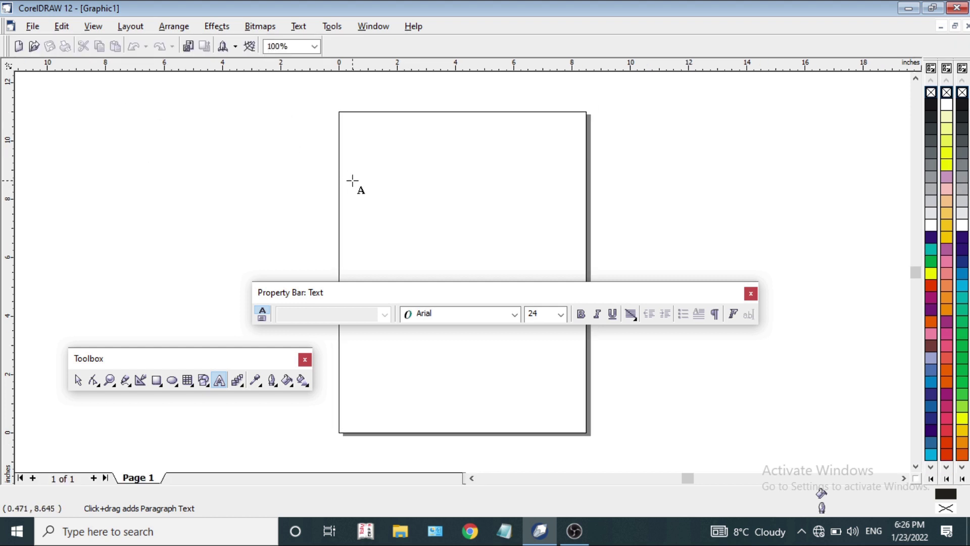
pyautogui.doubleClick(396, 293)
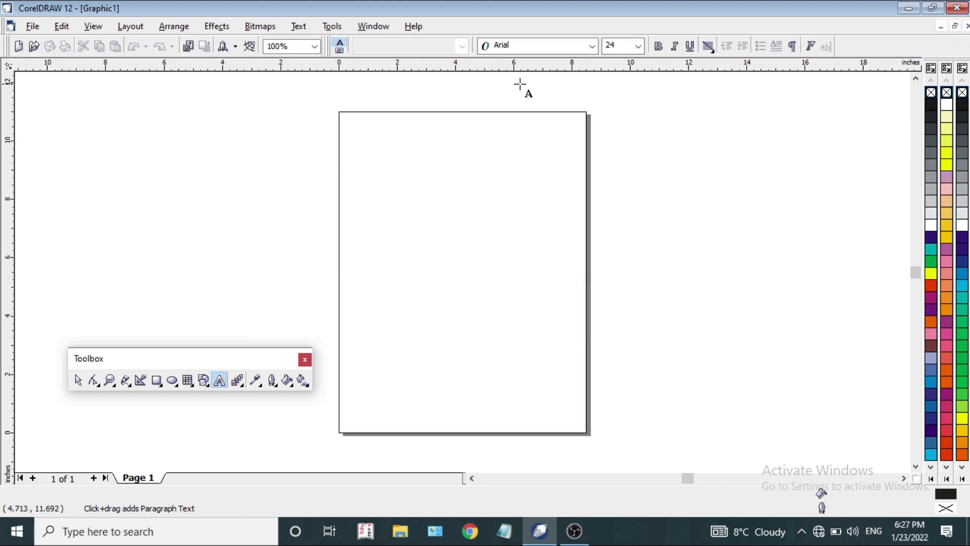
pyautogui.moveTo(161, 363); pyautogui.dragTo(321, 187)
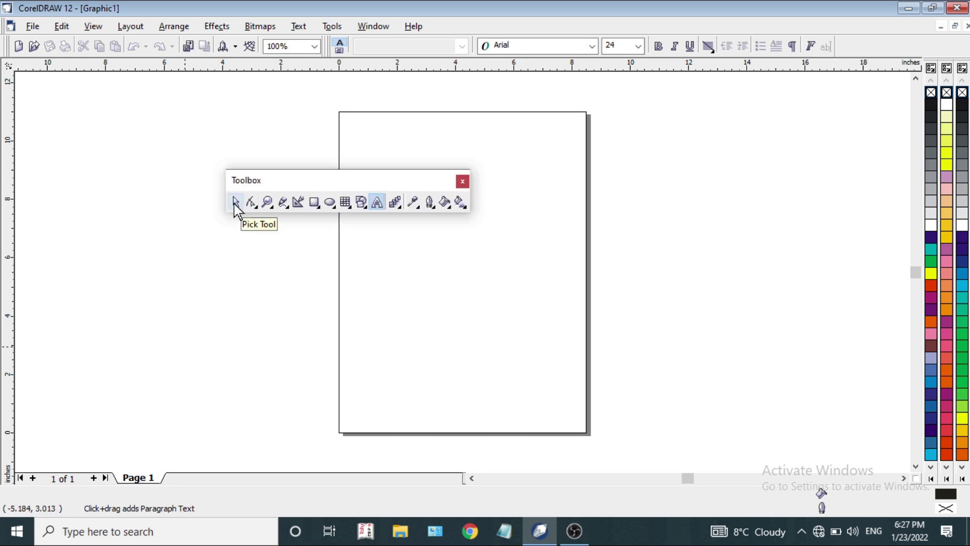
pyautogui.click(257, 208)
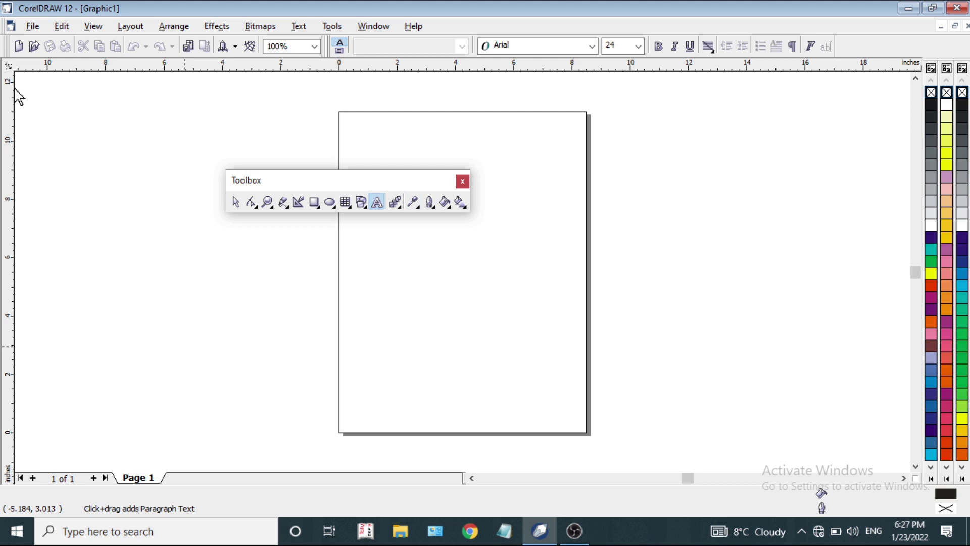
pyautogui.moveTo(15, 76); pyautogui.dragTo(13, 77)
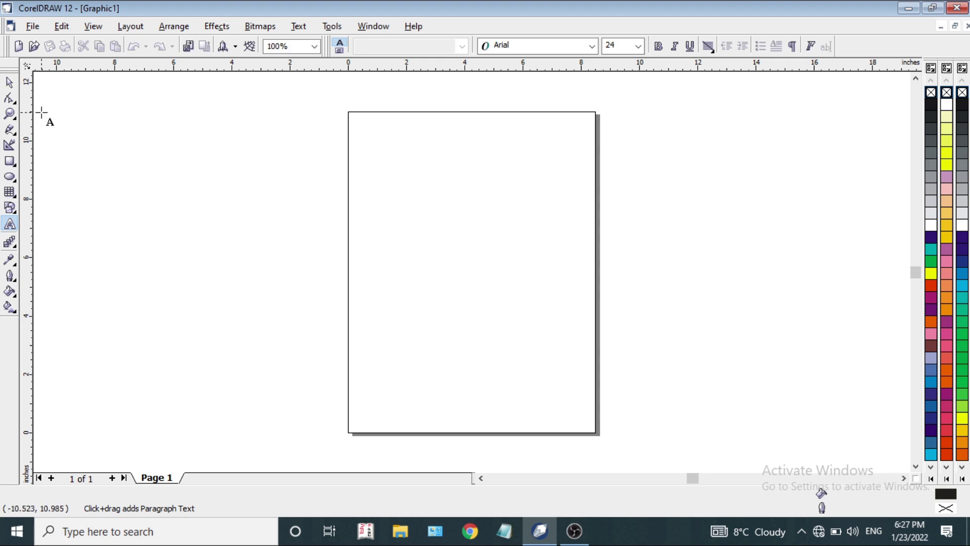
# Activate the Pick tool and change the paper size first to Legal, followed by C6
pyautogui.click(10, 83)
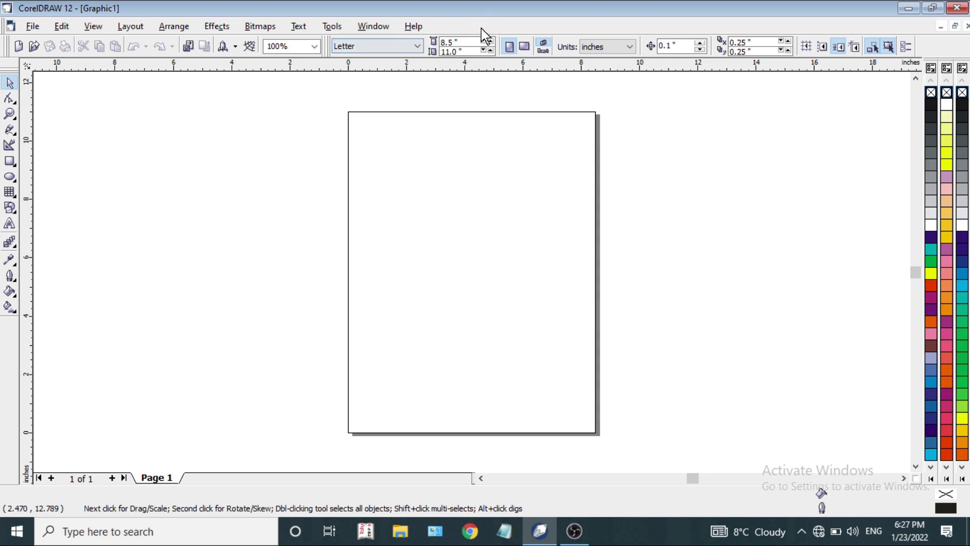
pyautogui.click(398, 48)
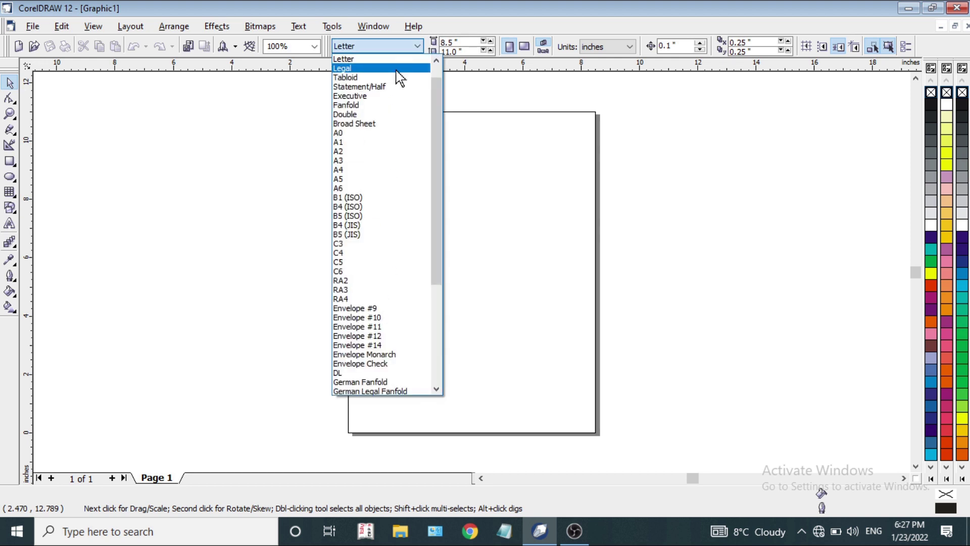
pyautogui.click(398, 69)
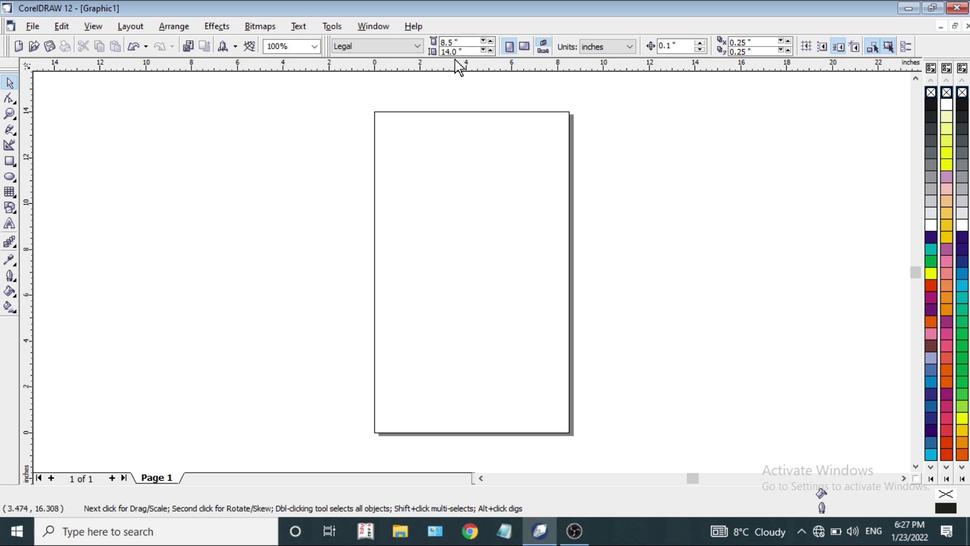
pyautogui.click(416, 47)
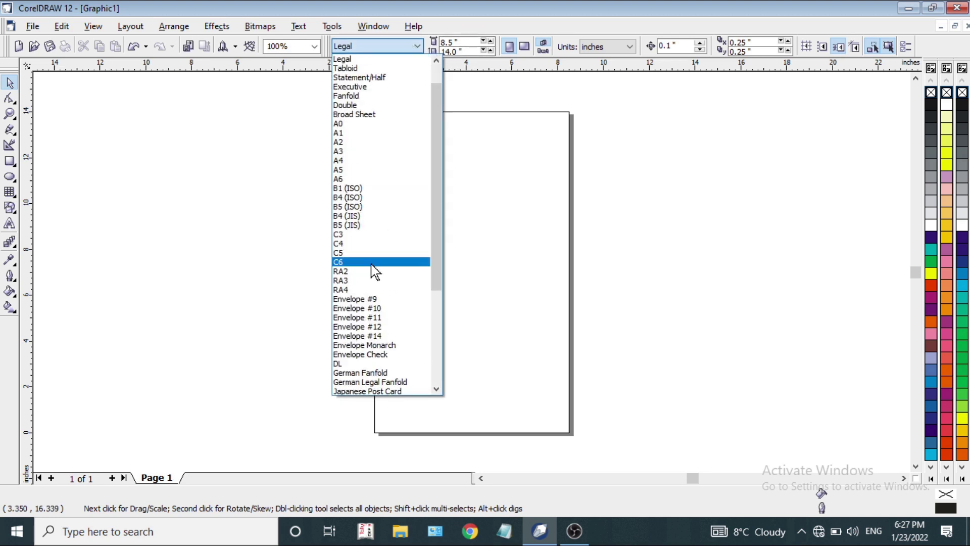
pyautogui.click(374, 263)
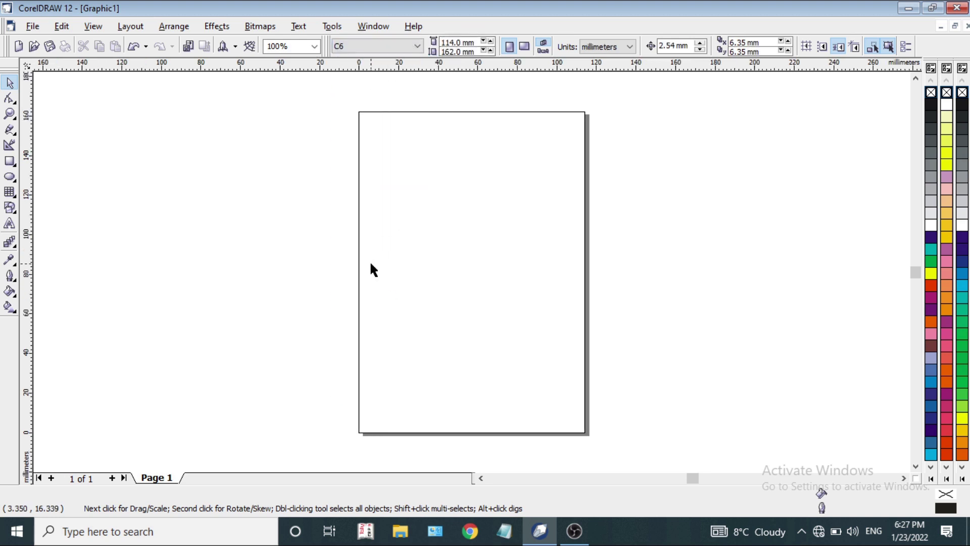
# Look through the available paper sizes and set the page to Letter
pyautogui.click(417, 46)
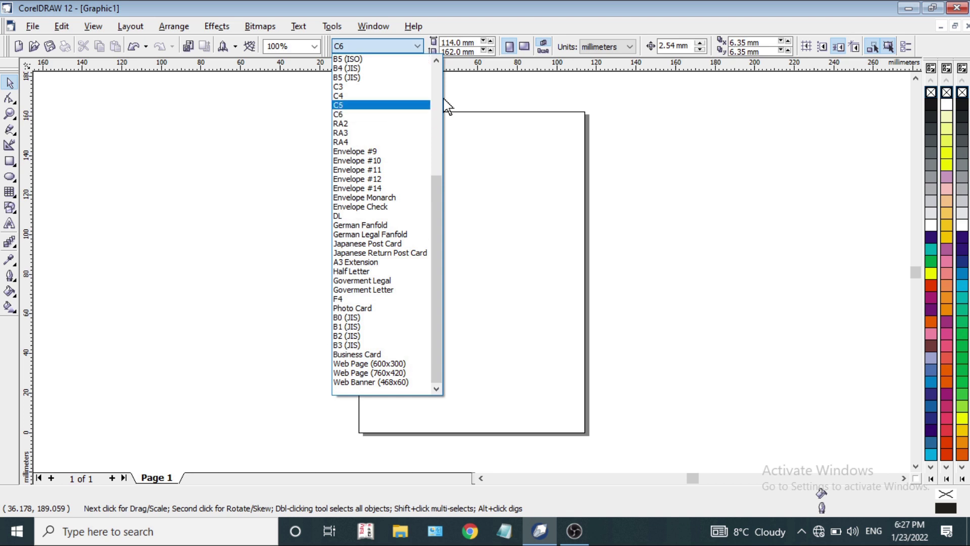
pyautogui.moveTo(433, 205); pyautogui.dragTo(432, 95)
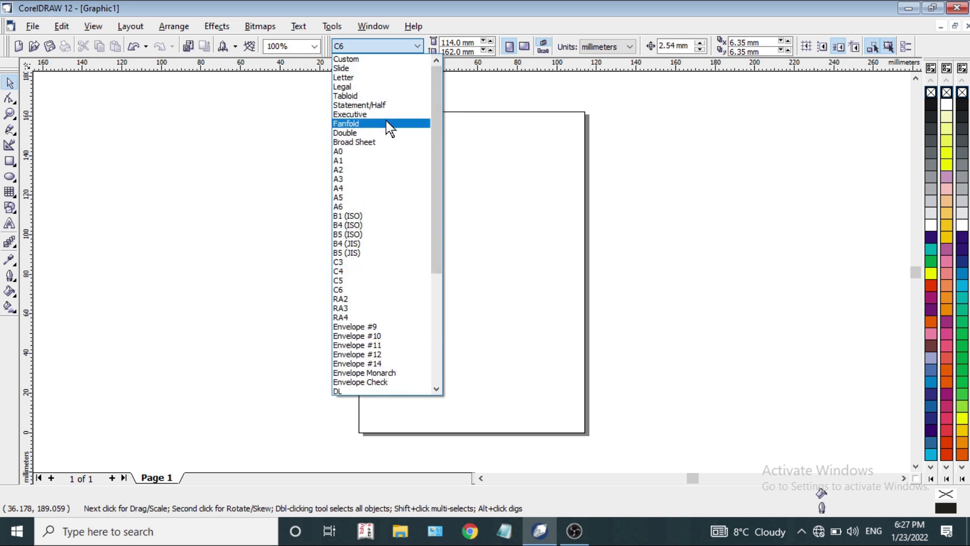
pyautogui.click(389, 79)
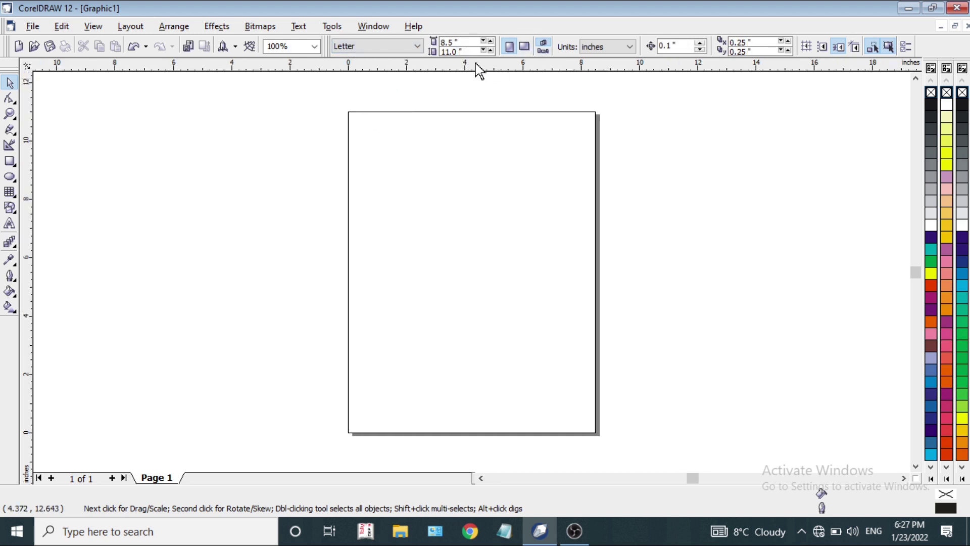
# Switch the page to landscape orientation and view the available drawing units, leaving the unit in inches
pyautogui.click(525, 47)
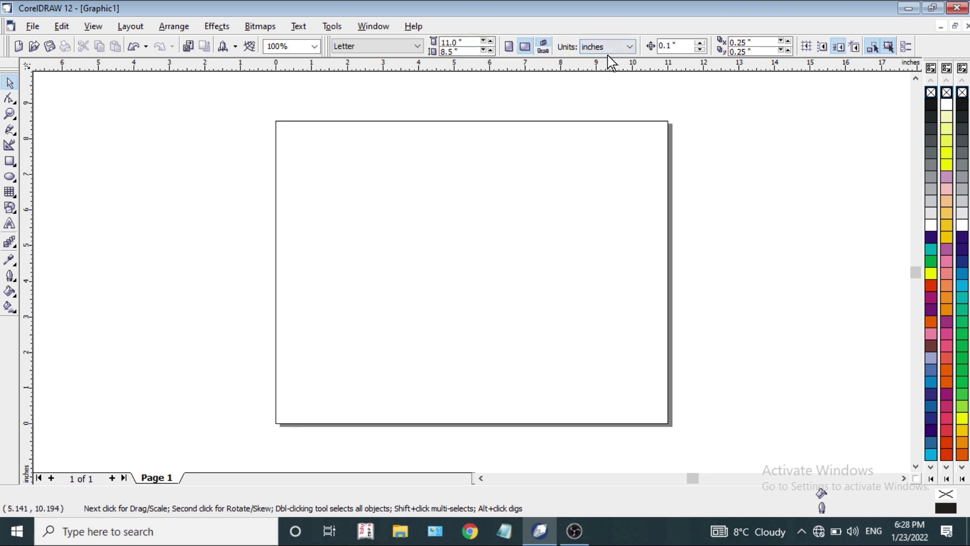
pyautogui.click(629, 48)
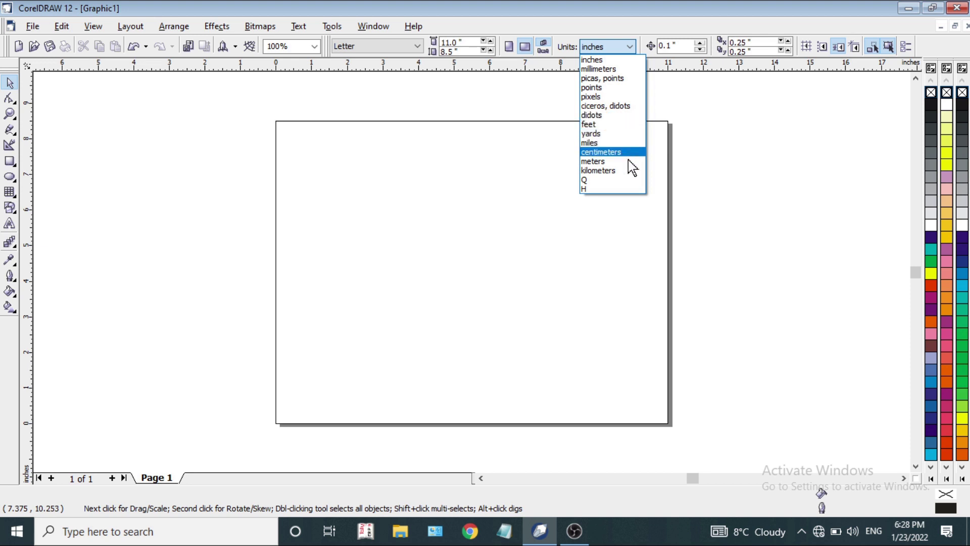
pyautogui.click(665, 4)
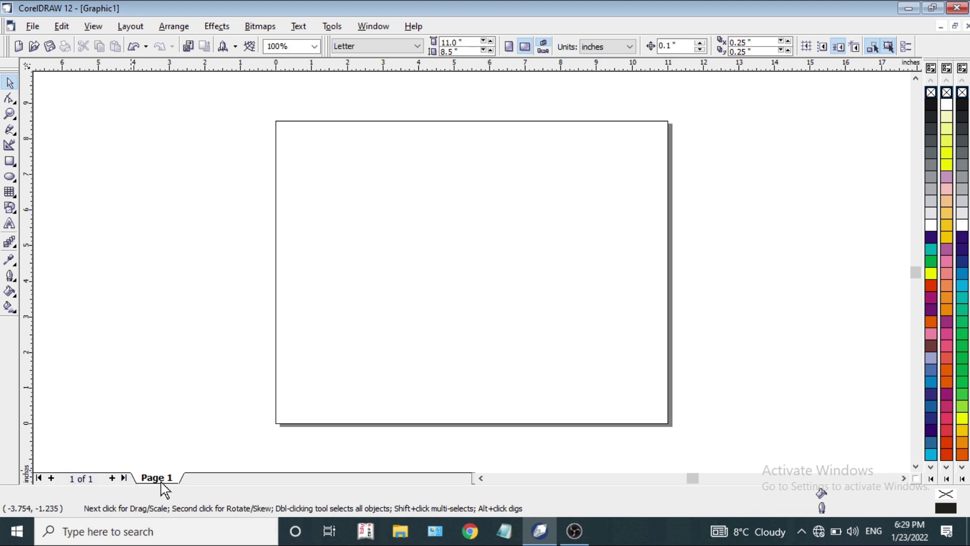
# Add two new pages after Page 1 in the document
pyautogui.click(112, 478)
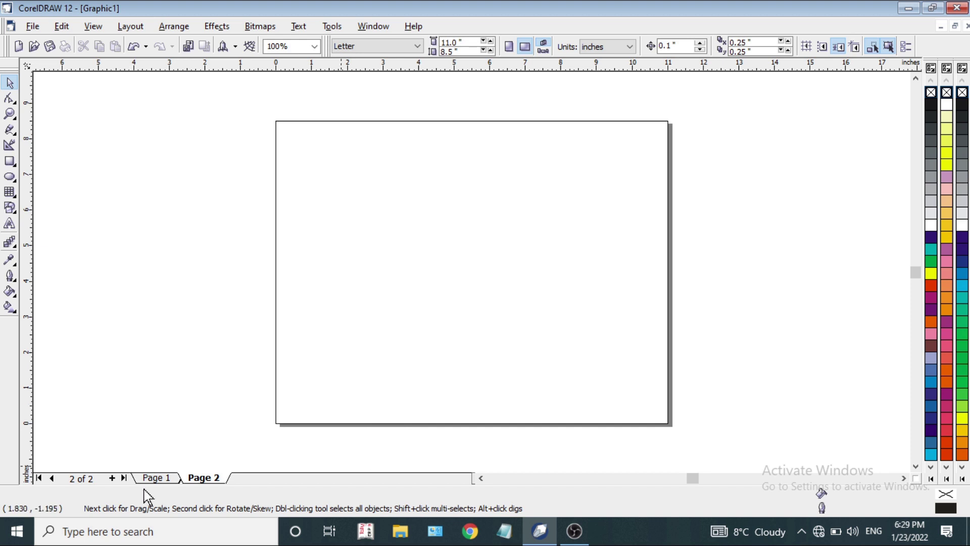
pyautogui.click(112, 478)
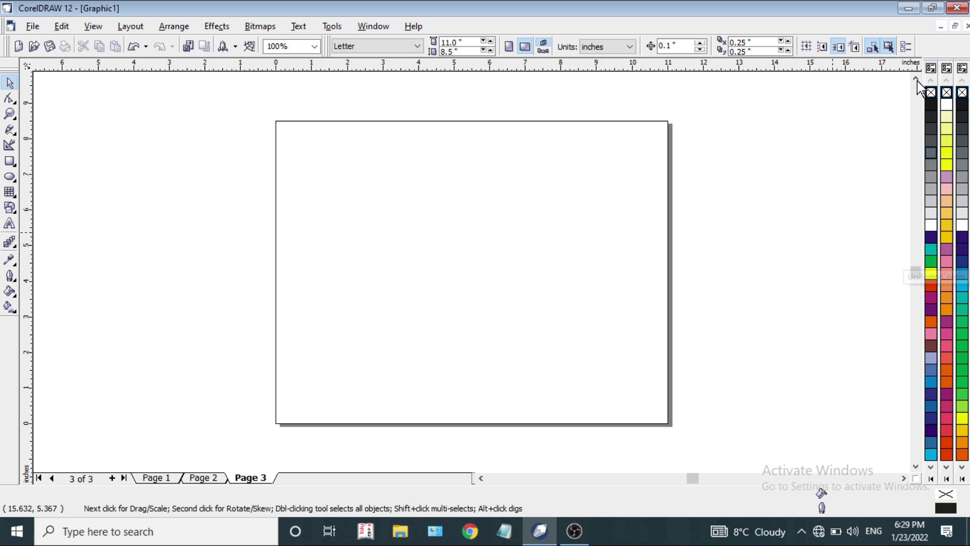
# Display the PANTONE(R) solid coated color palette, stretch it wider and narrow it again
pyautogui.click(366, 26)
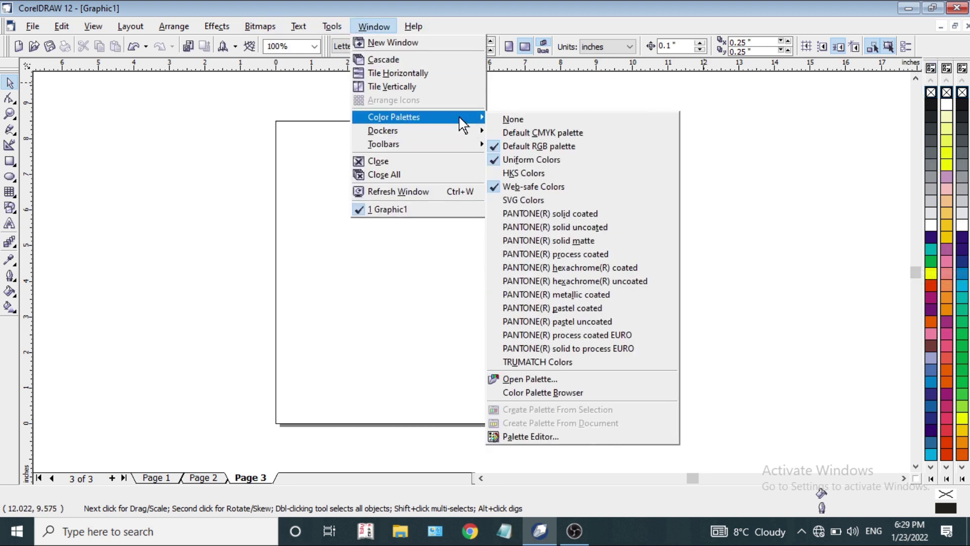
pyautogui.moveTo(461, 121)
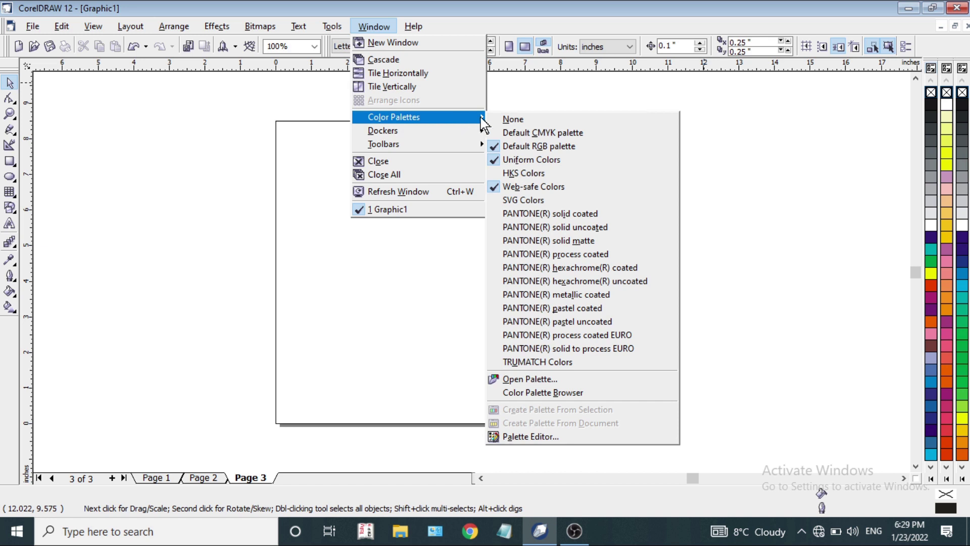
pyautogui.click(550, 214)
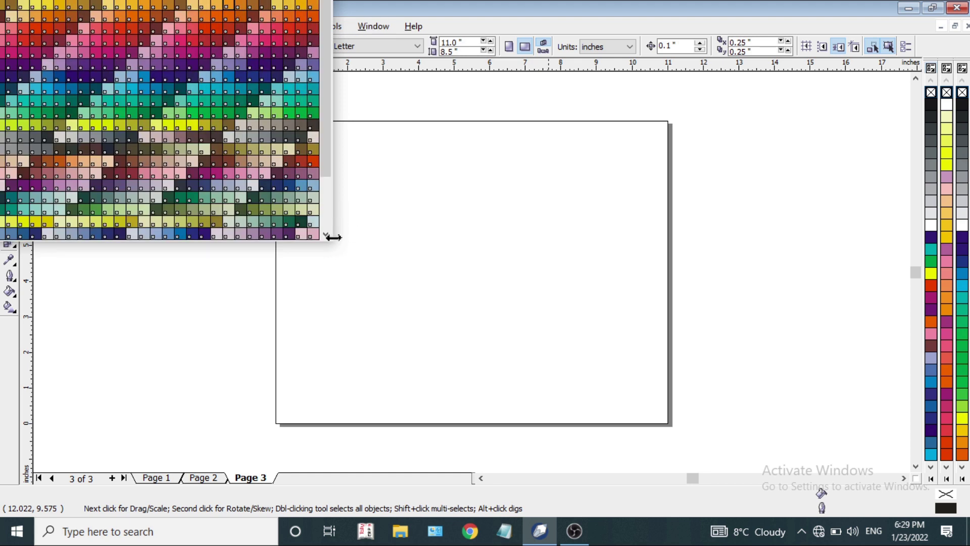
pyautogui.moveTo(331, 235); pyautogui.dragTo(792, 170)
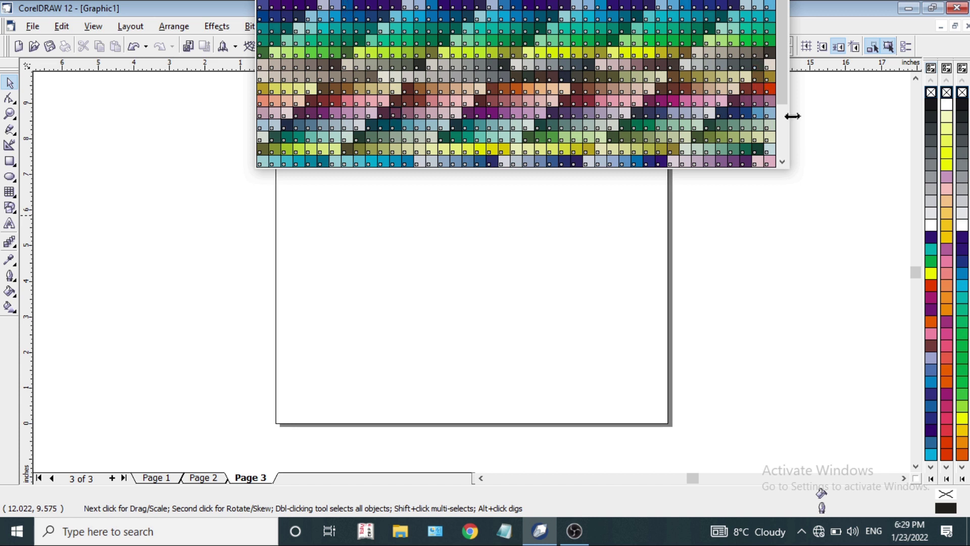
pyautogui.moveTo(380, 160); pyautogui.dragTo(374, 161)
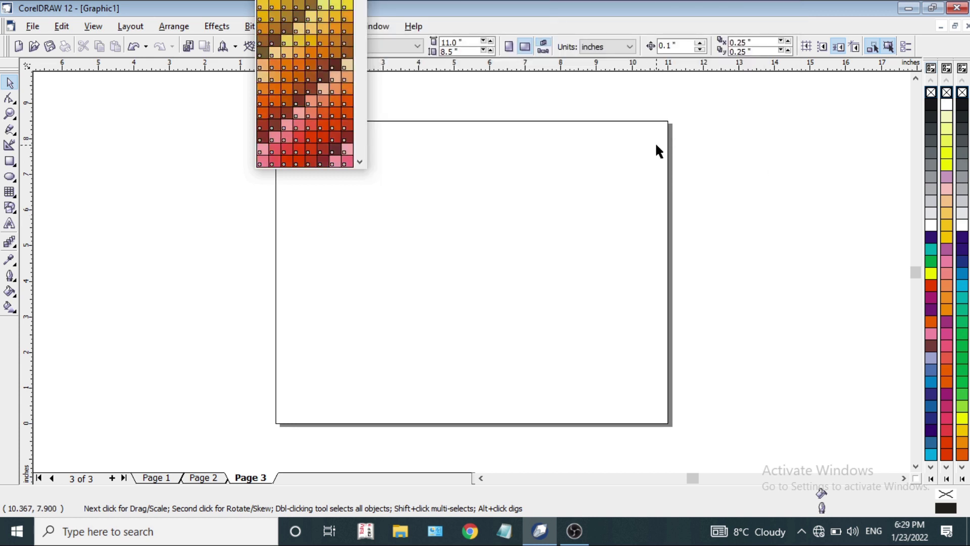
# Hide the floating PANTONE(R) solid coated color palette
pyautogui.click(380, 28)
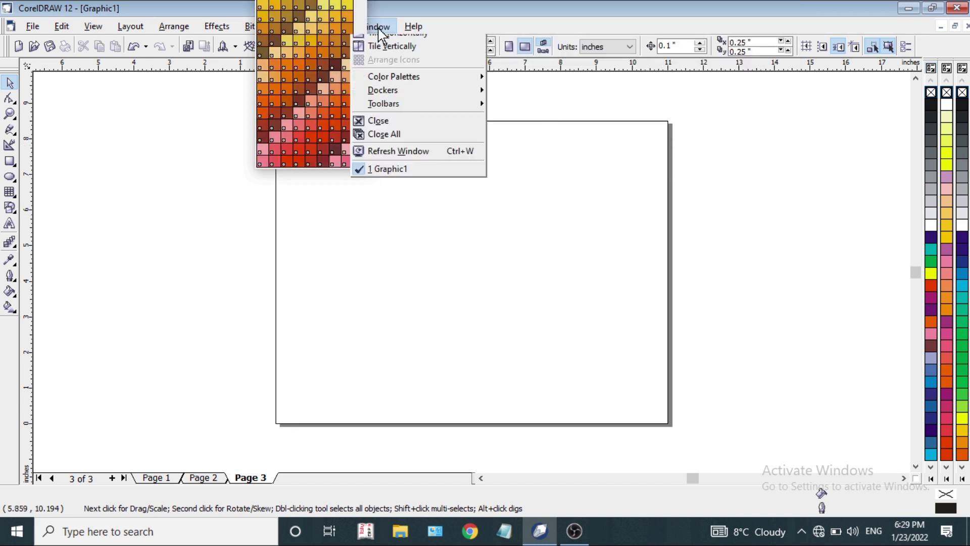
pyautogui.moveTo(460, 123)
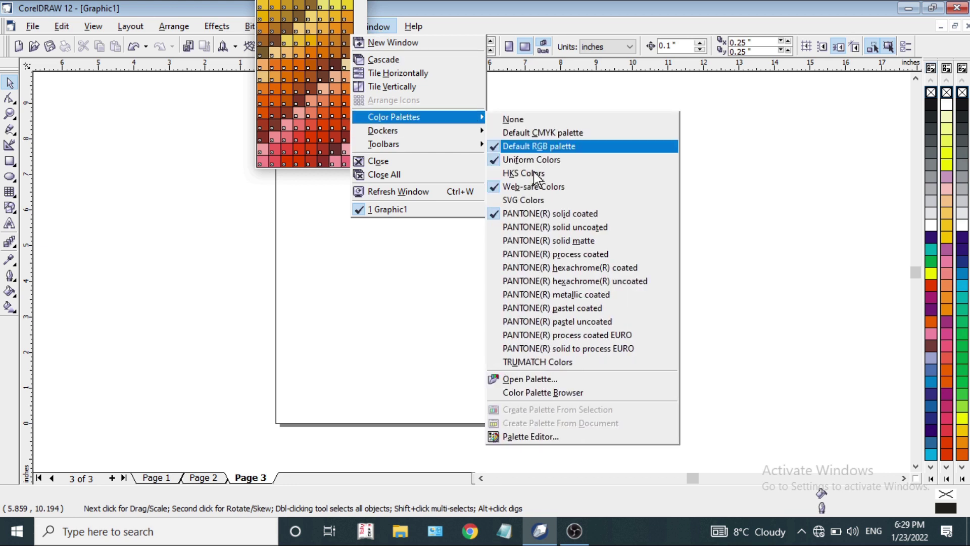
pyautogui.click(535, 213)
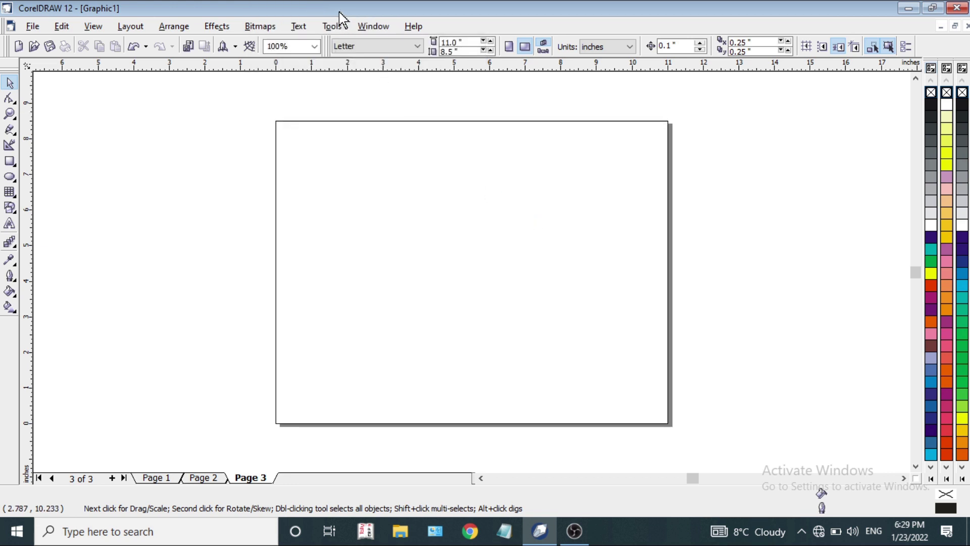
# Display the PANTONE(R) solid uncoated color palette, move it over the page and widen it to show more swatches per row
pyautogui.click(371, 27)
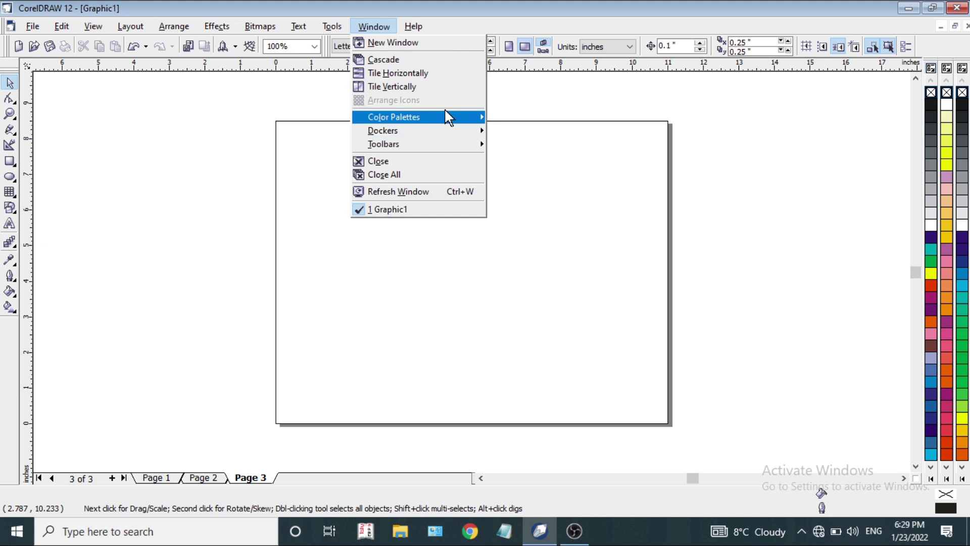
pyautogui.moveTo(446, 116)
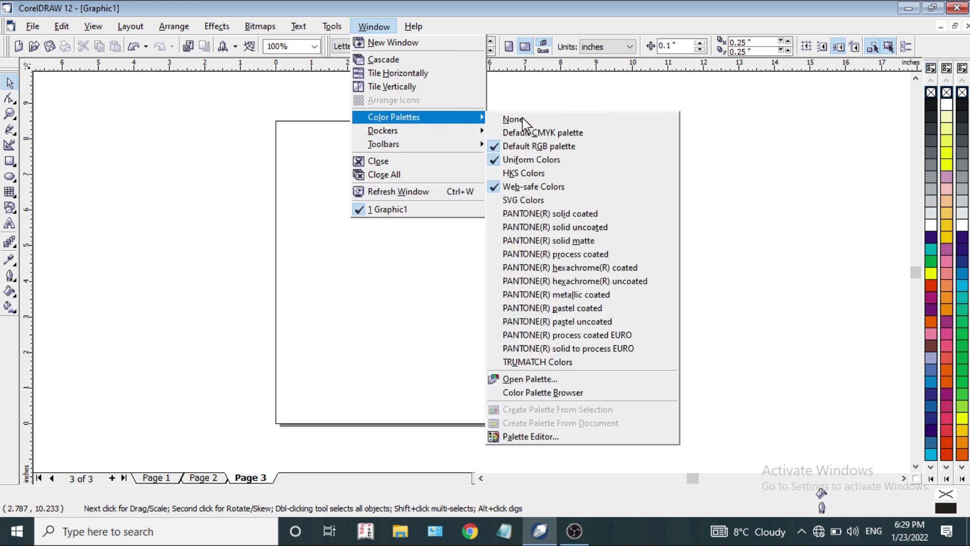
pyautogui.click(620, 227)
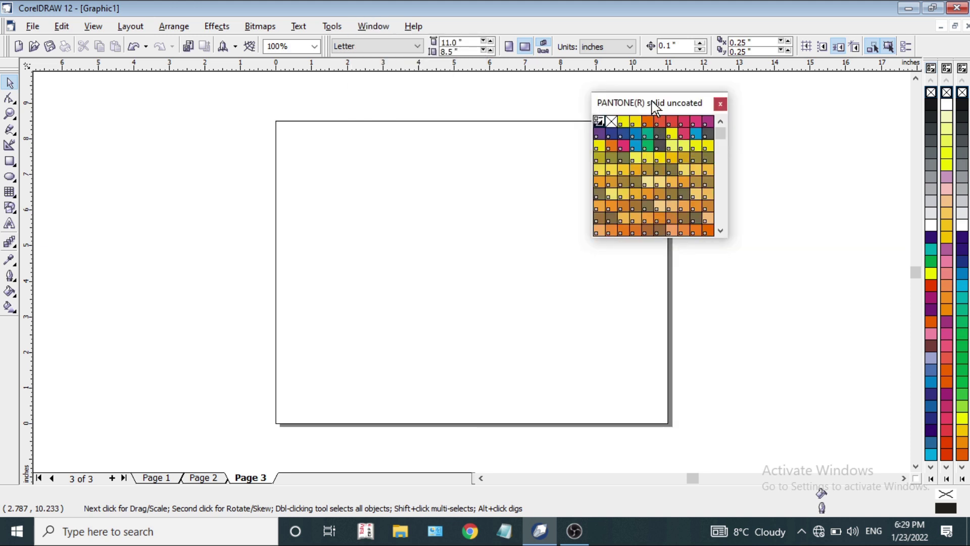
pyautogui.moveTo(654, 109); pyautogui.dragTo(383, 183)
pyautogui.moveTo(457, 306); pyautogui.dragTo(818, 221)
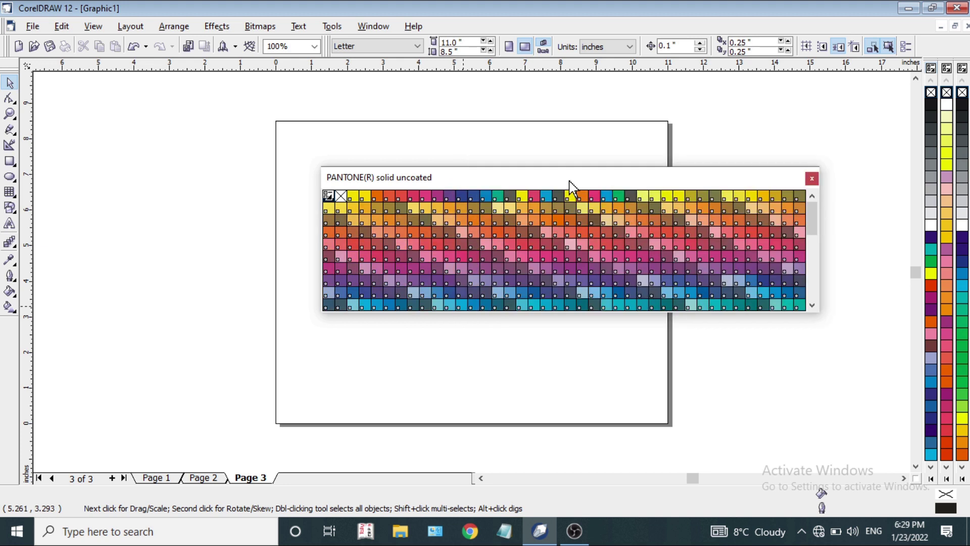
# Try docking the PANTONE(R) solid uncoated palette along different window edges and finish with it beside the other vertical color palettes
pyautogui.doubleClick(569, 181)
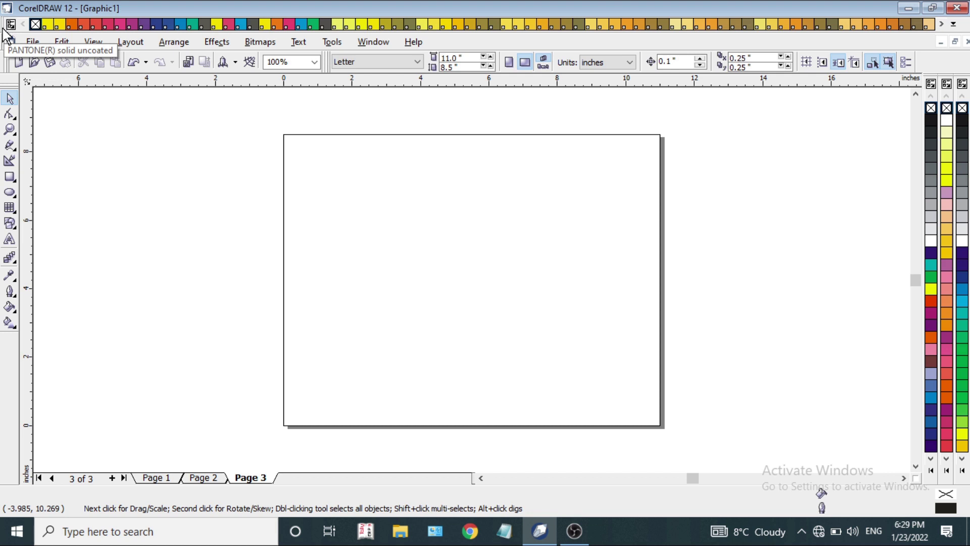
pyautogui.moveTo(2, 25); pyautogui.dragTo(596, 284)
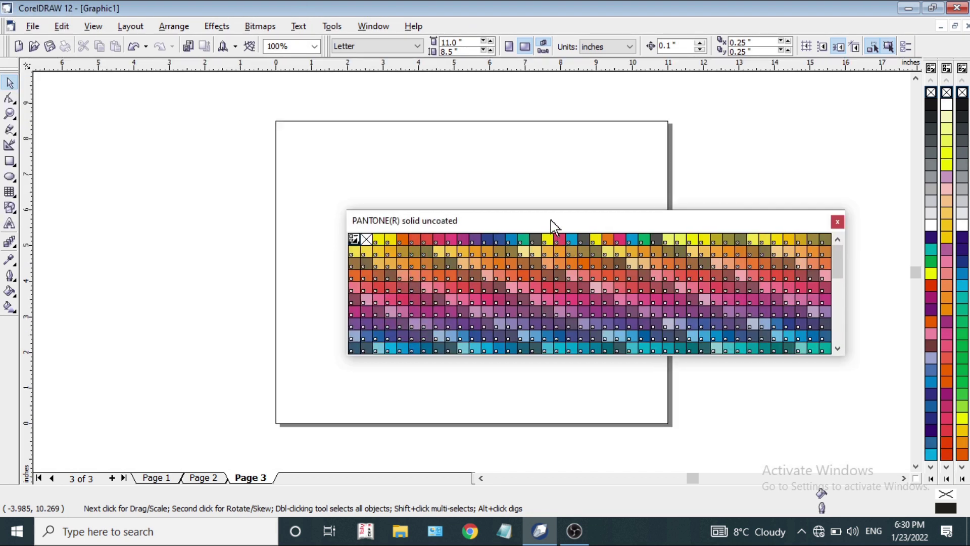
pyautogui.moveTo(554, 226); pyautogui.dragTo(919, 102)
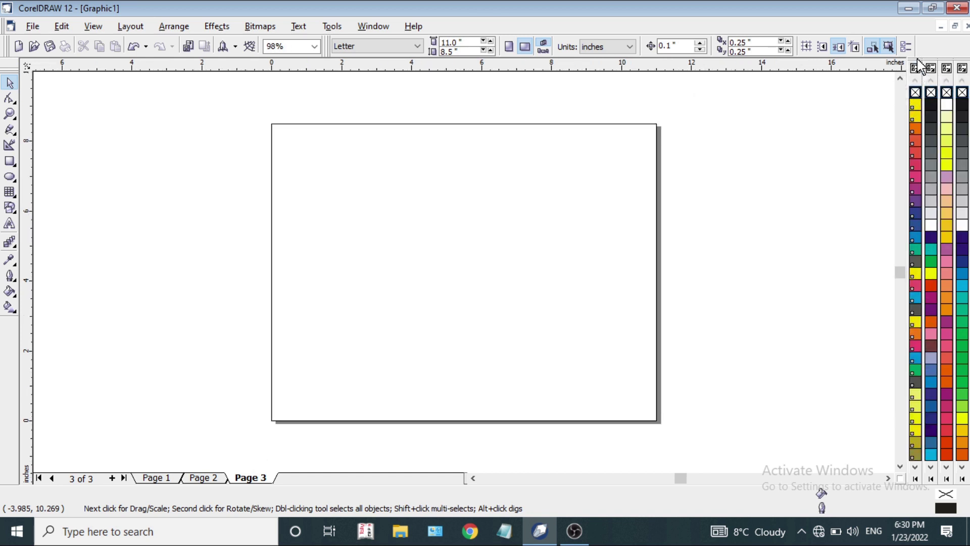
pyautogui.moveTo(917, 60); pyautogui.dragTo(451, 500)
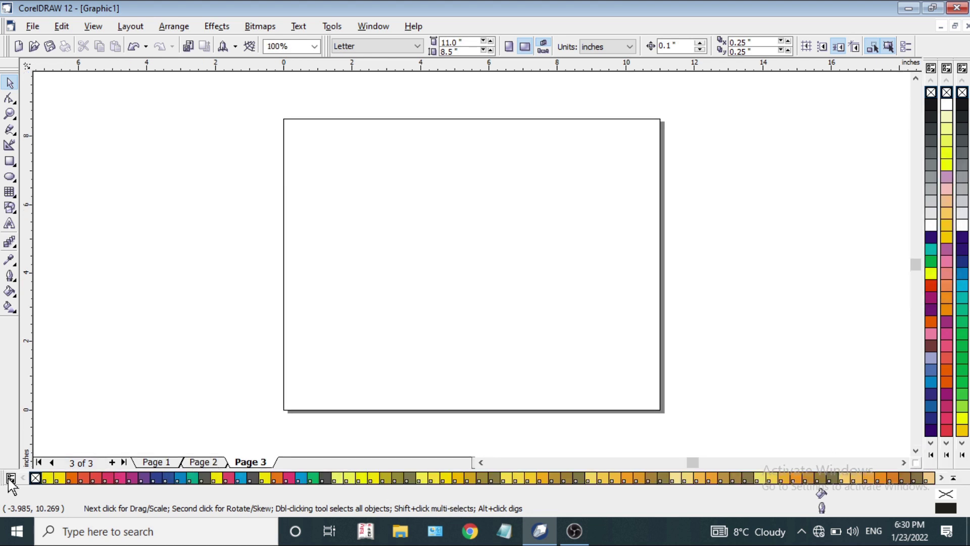
pyautogui.moveTo(11, 484); pyautogui.dragTo(916, 116)
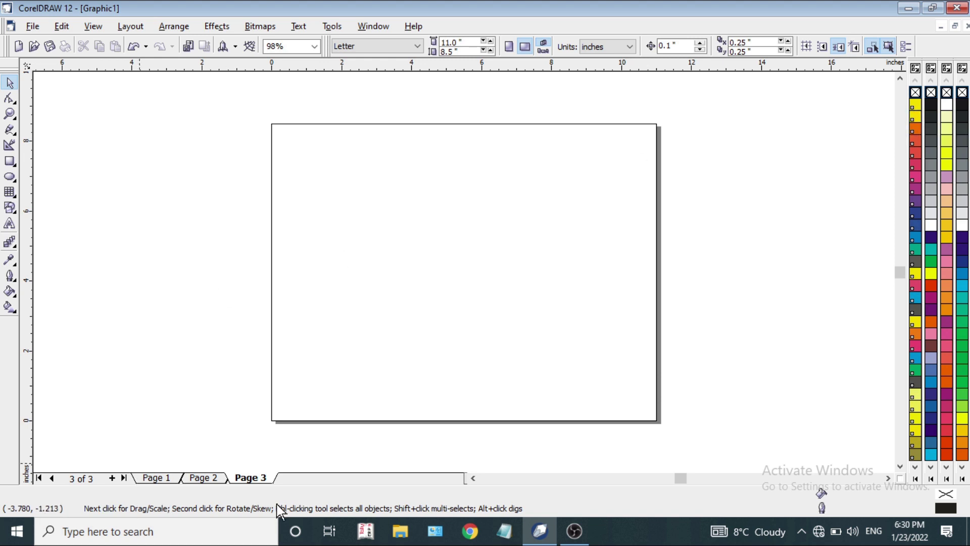
# Draw a rectangle about 2.9 by 2.23 inches across the page's left edge and shift it slightly
pyautogui.click(10, 161)
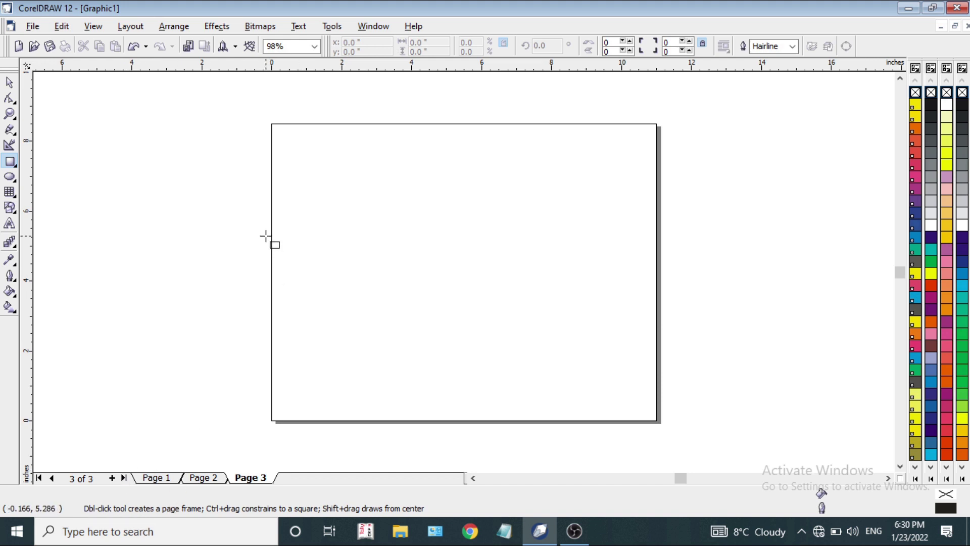
pyautogui.moveTo(265, 236); pyautogui.dragTo(368, 314)
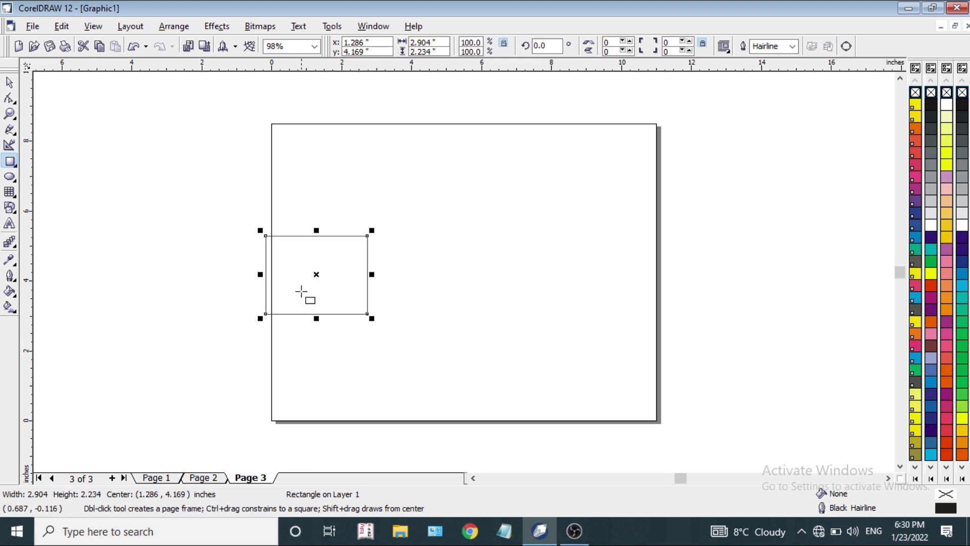
pyautogui.moveTo(316, 274); pyautogui.dragTo(362, 263)
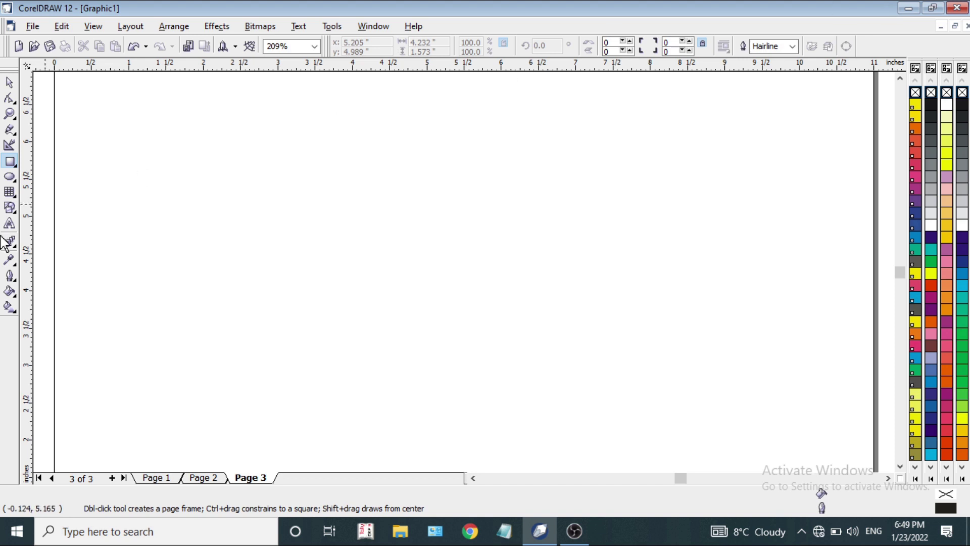
# Draw two ellipses side by side on Page 3, about 2.31 by 1.96 inches and about 2.79 by 2.42 inches
pyautogui.click(10, 177)
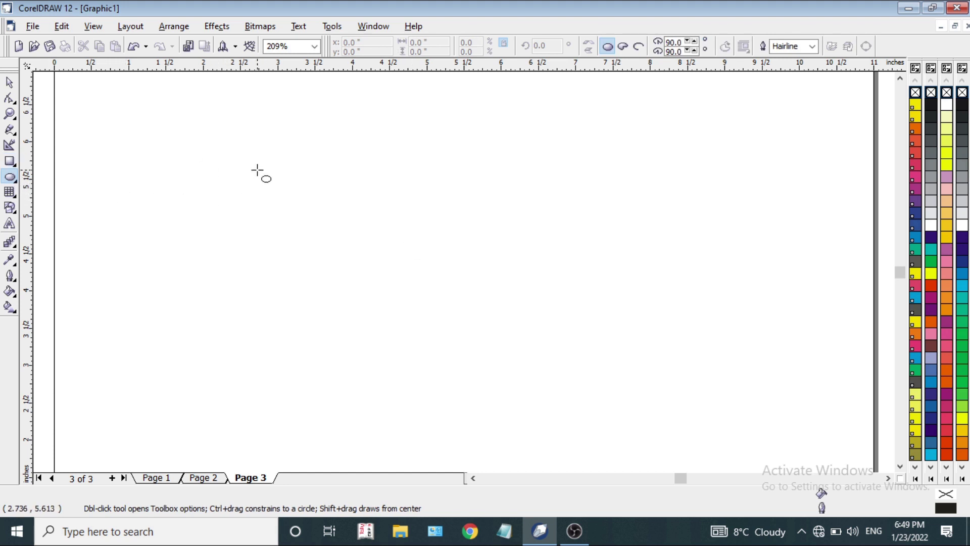
pyautogui.moveTo(233, 155); pyautogui.dragTo(405, 300)
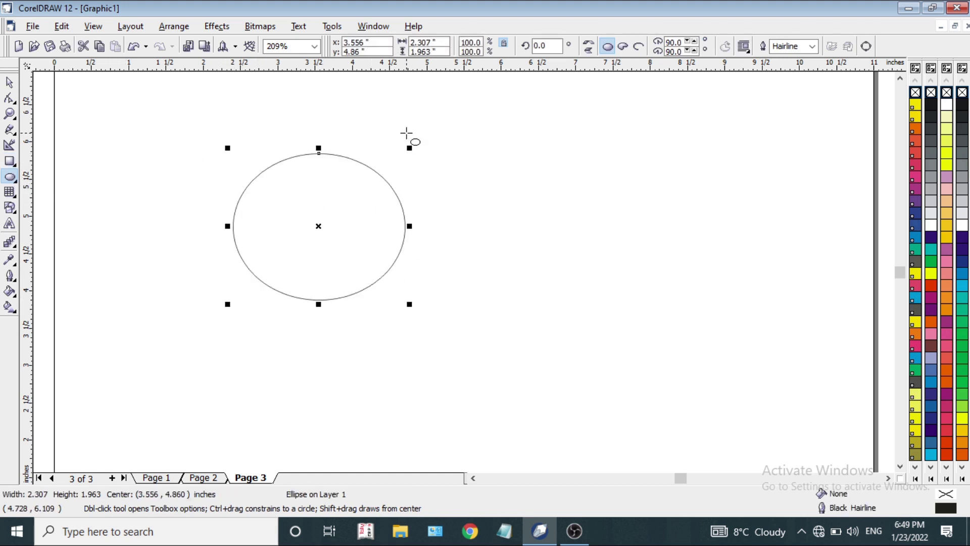
pyautogui.moveTo(406, 132); pyautogui.dragTo(615, 315)
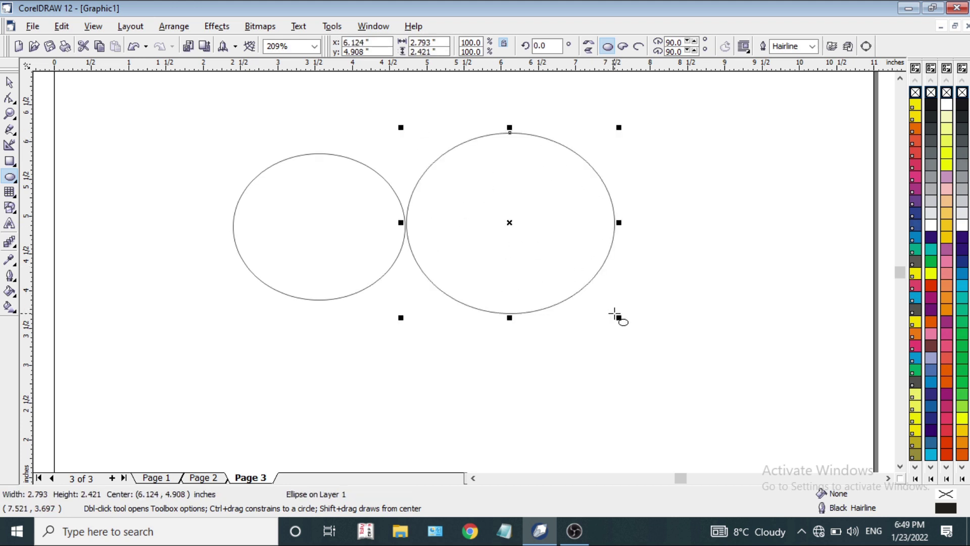
# Examine the Shaping commands offered with both ellipses selected and with nothing selected
pyautogui.hotkey('ctrl', 'a')
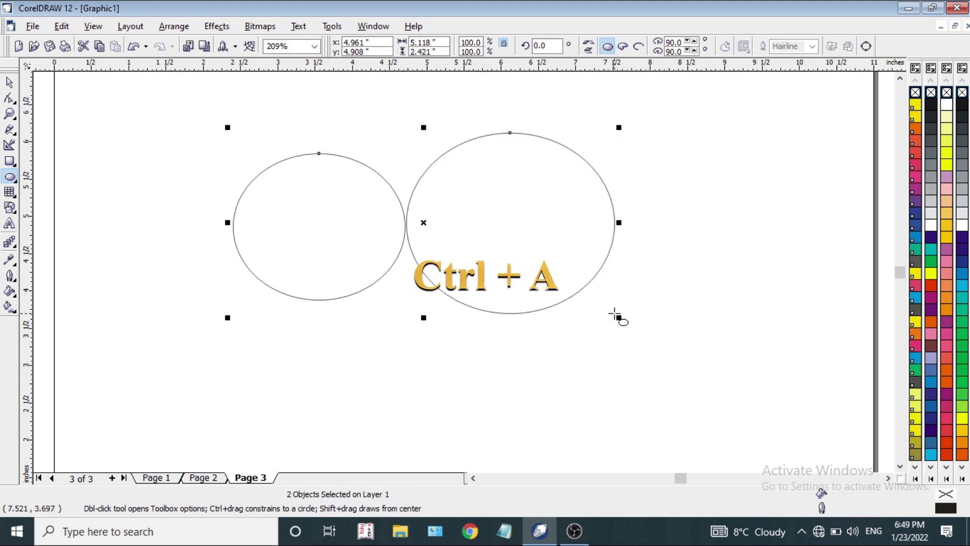
pyautogui.click(10, 84)
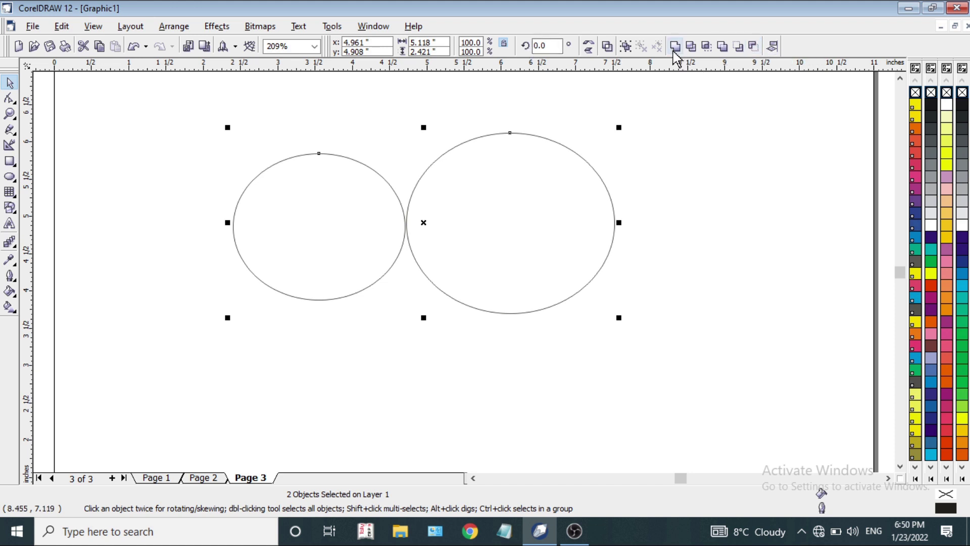
pyautogui.click(686, 172)
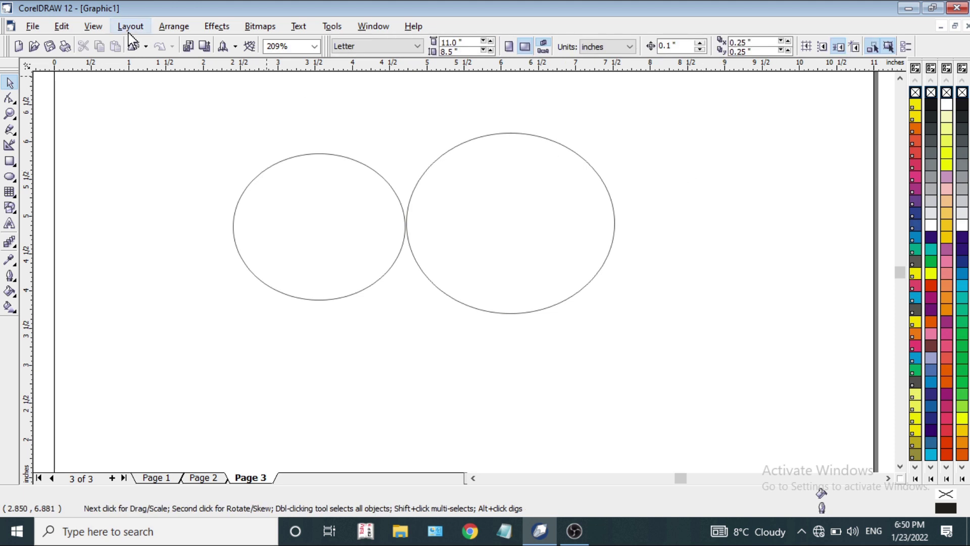
pyautogui.click(83, 28)
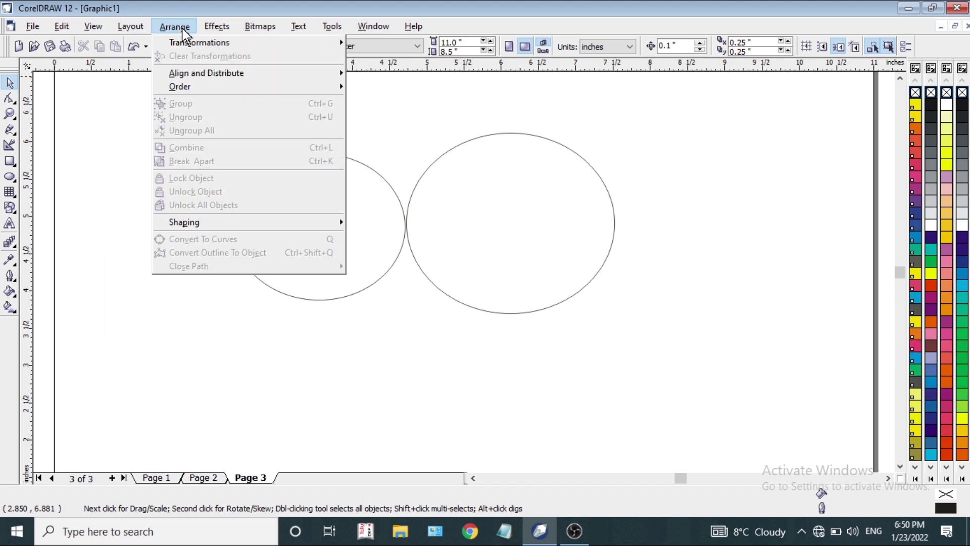
pyautogui.moveTo(255, 222)
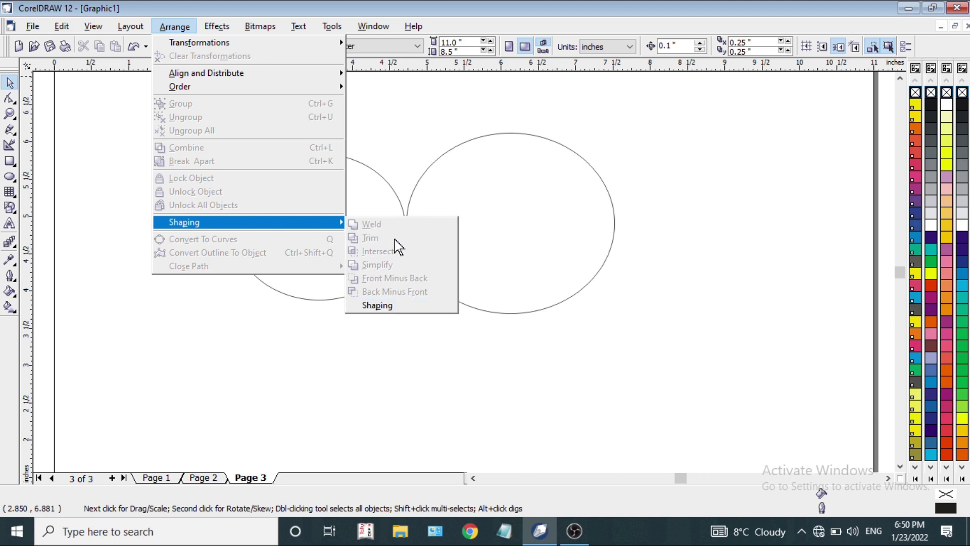
pyautogui.click(471, 129)
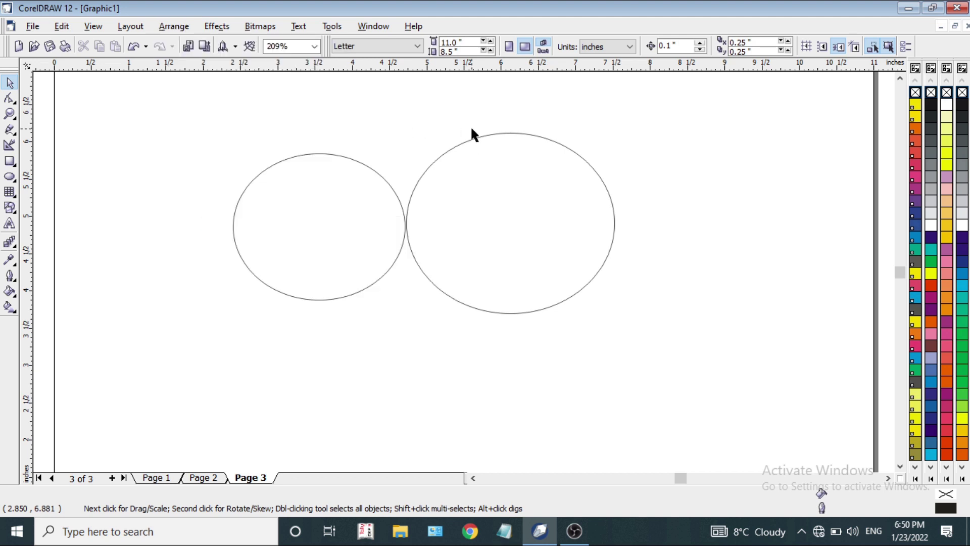
pyautogui.moveTo(204, 92); pyautogui.dragTo(684, 337)
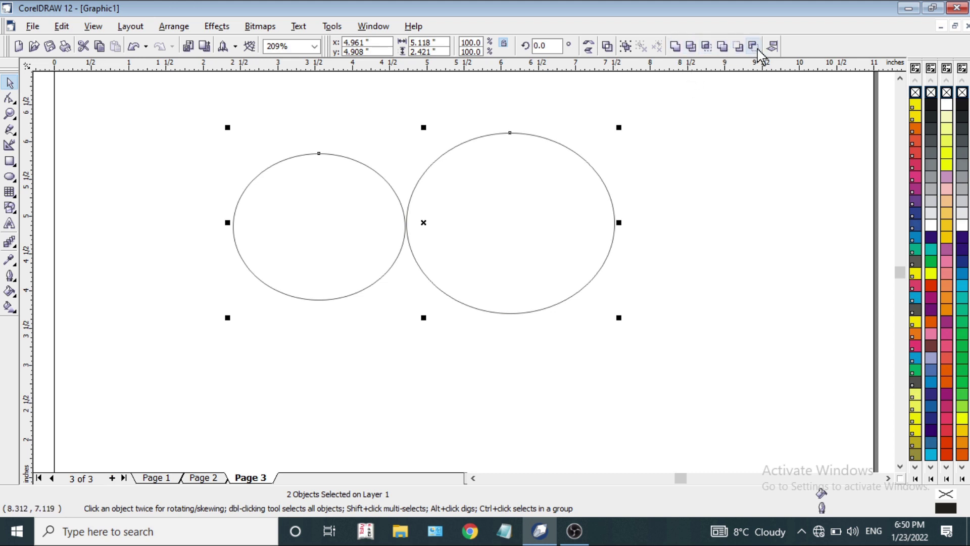
pyautogui.click(667, 174)
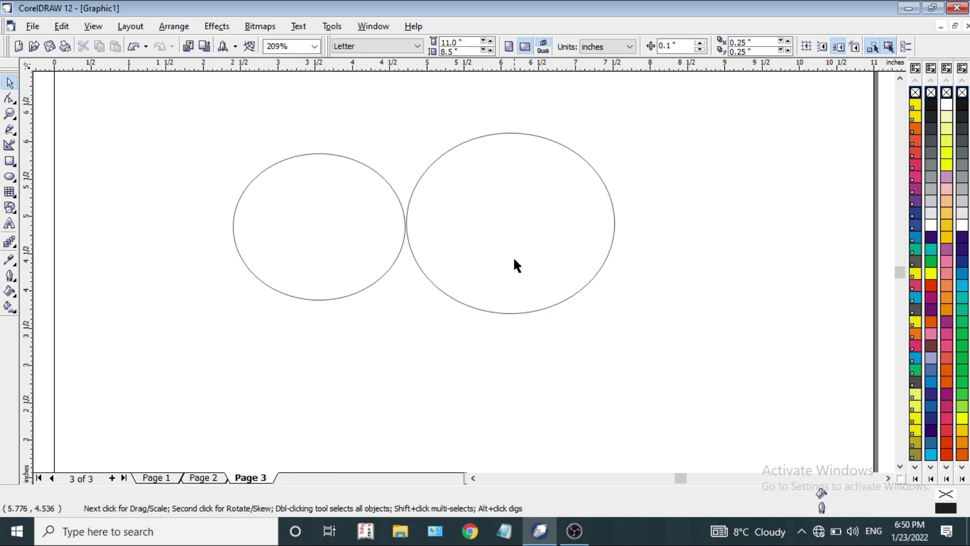
# Move the larger ellipse over the smaller one and weld the two into a single shape
pyautogui.moveTo(525, 261); pyautogui.dragTo(433, 264)
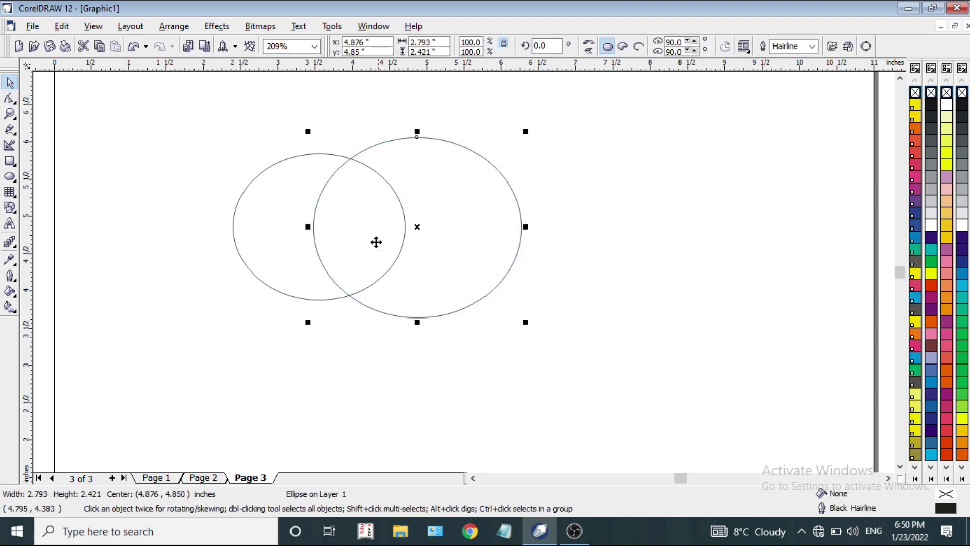
pyautogui.moveTo(168, 78); pyautogui.dragTo(606, 368)
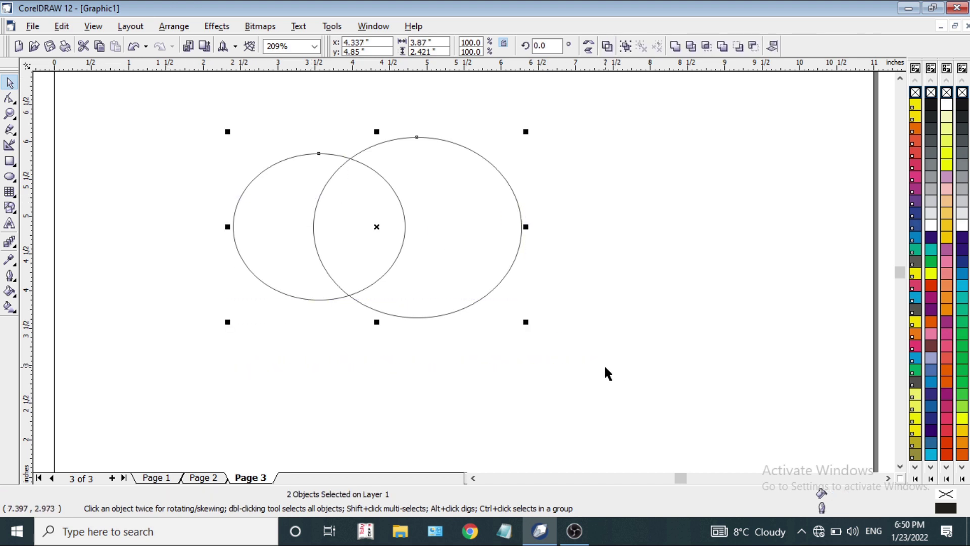
pyautogui.click(675, 47)
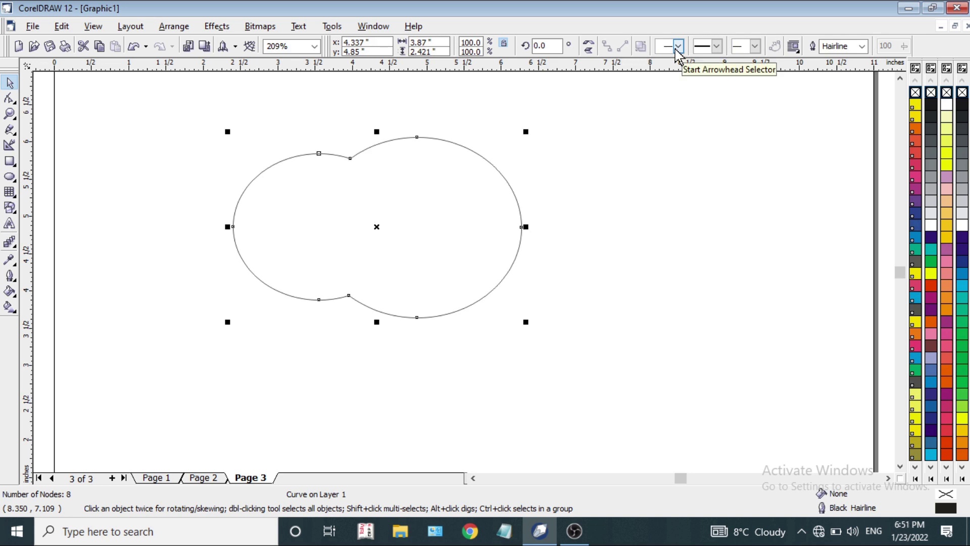
# Replace the welded shape with two overlapping ellipses, about 2.01 by 1.93 inches and about 2.59 by 1.9 inches
pyautogui.press('Delete')
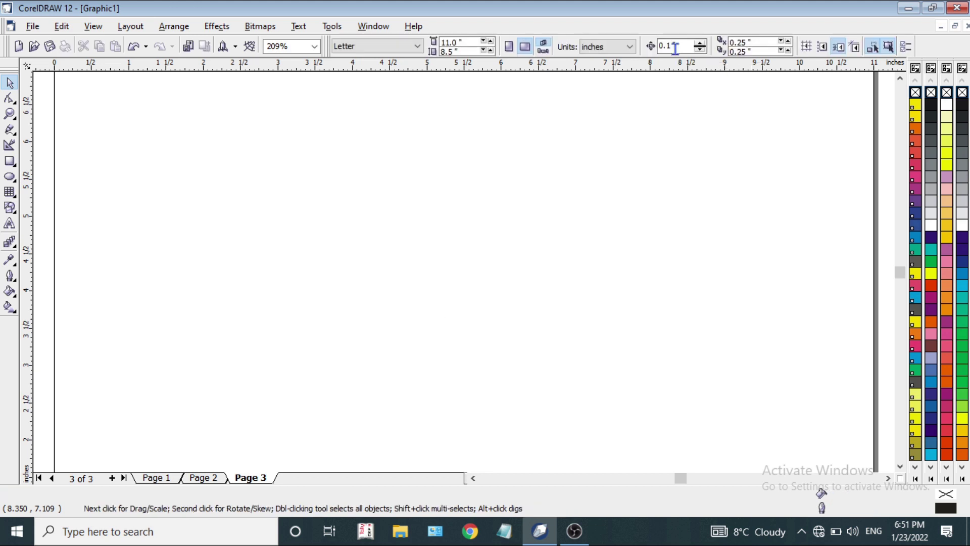
pyautogui.click(10, 176)
pyautogui.moveTo(252, 168); pyautogui.dragTo(401, 311)
pyautogui.moveTo(519, 170)
pyautogui.mouseDown()
pyautogui.moveTo(347, 316)
pyautogui.moveTo(326, 312)
pyautogui.mouseUp()
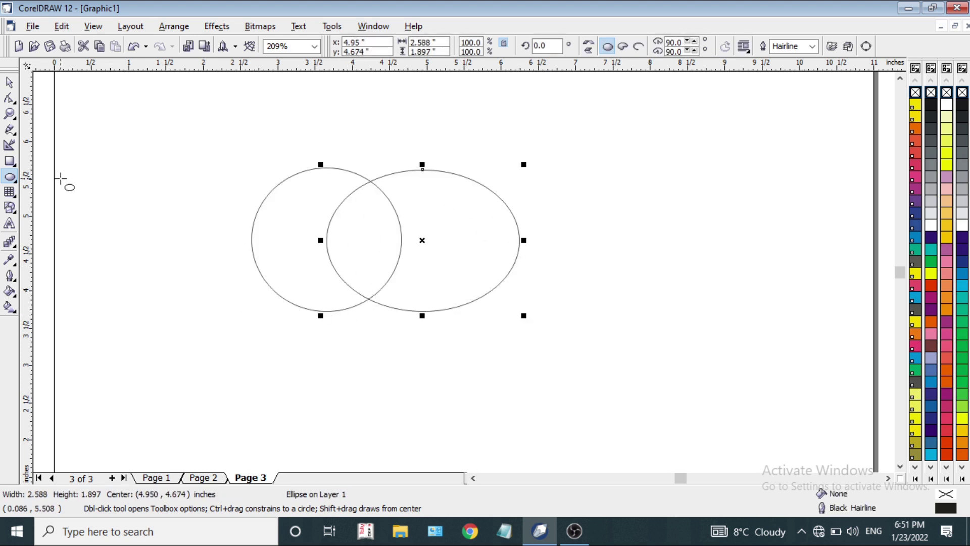
# Trim the near-round ellipse with the slightly shifted wider ellipse and move the wider one aside to expose the crescent
pyautogui.click(11, 81)
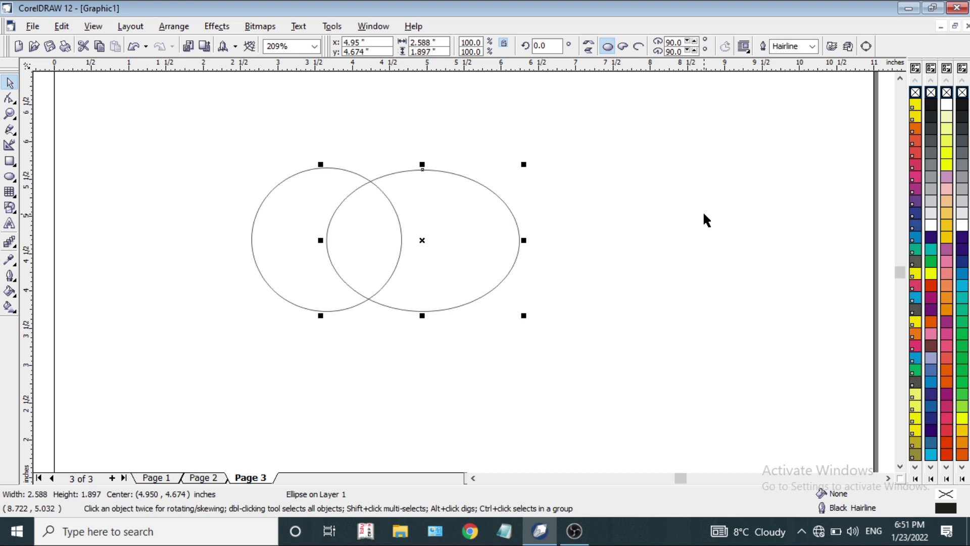
pyautogui.click(644, 241)
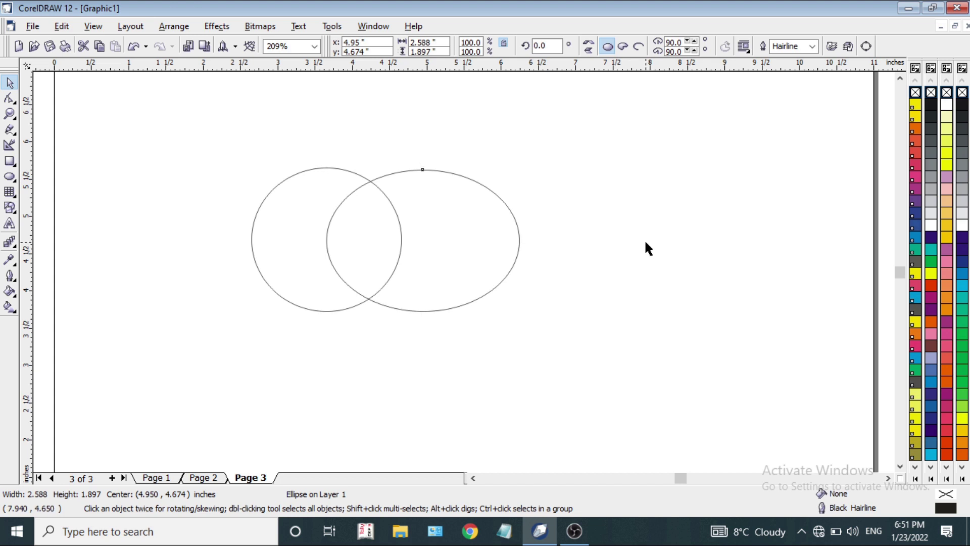
pyautogui.moveTo(506, 246); pyautogui.dragTo(464, 229)
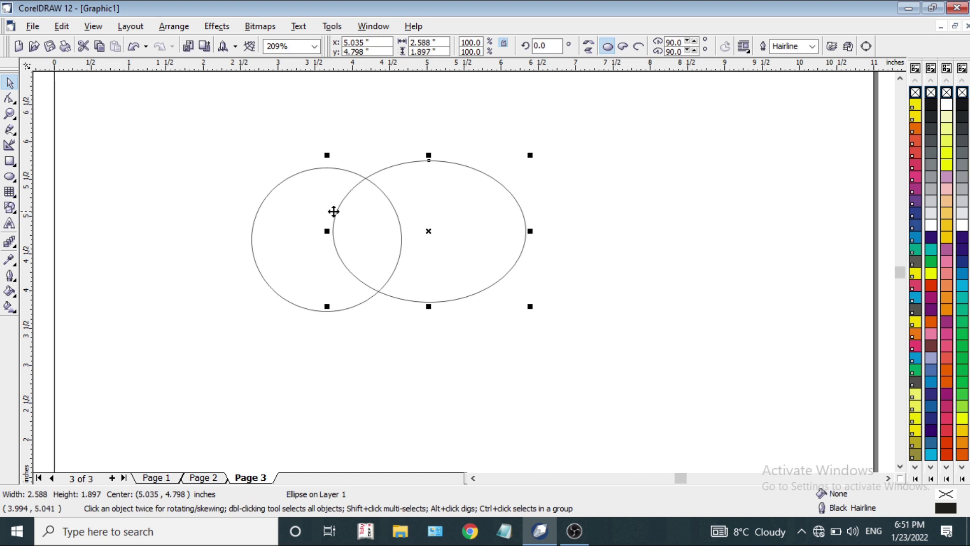
pyautogui.keyDown('shift'); pyautogui.click(286, 210); pyautogui.keyUp('shift')
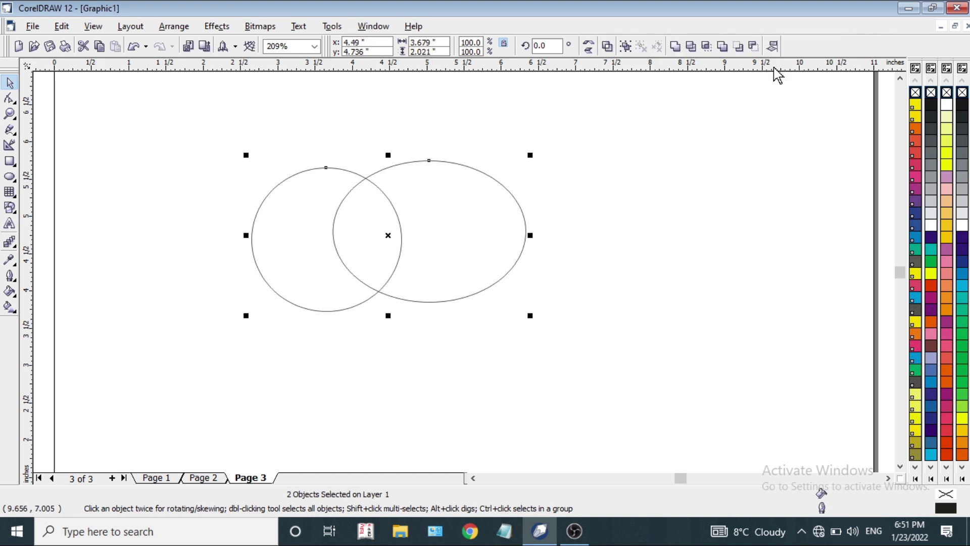
pyautogui.click(690, 47)
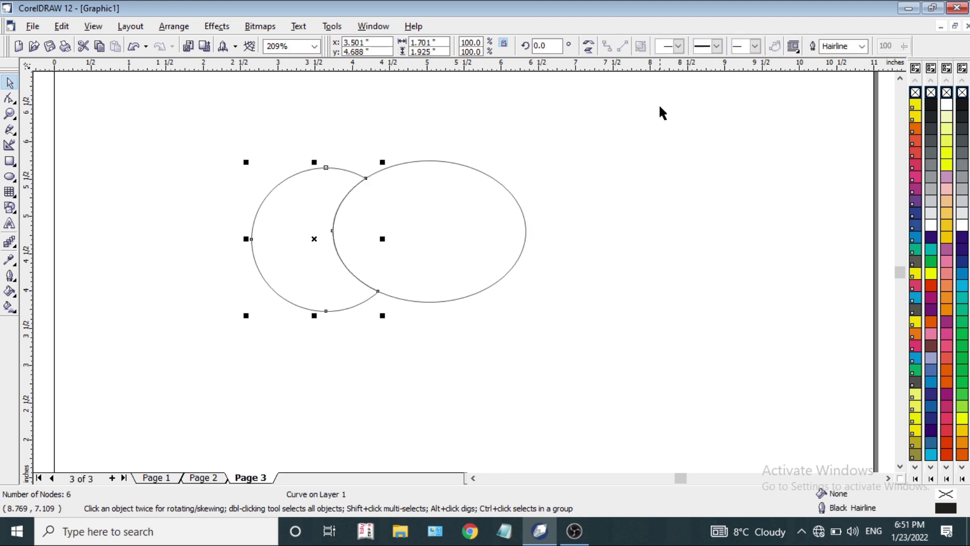
pyautogui.click(614, 246)
pyautogui.moveTo(451, 229); pyautogui.dragTo(507, 232)
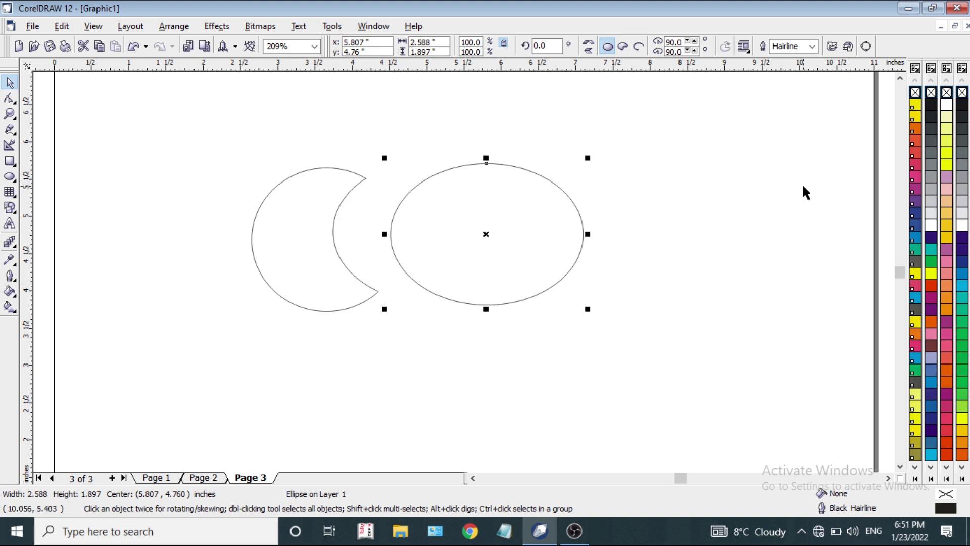
# Undo the wider ellipse's last move and the trim, and clear the selection
pyautogui.hotkey('ctrl', 'z')
pyautogui.hotkey('ctrl', 'z')
pyautogui.press('Escape')
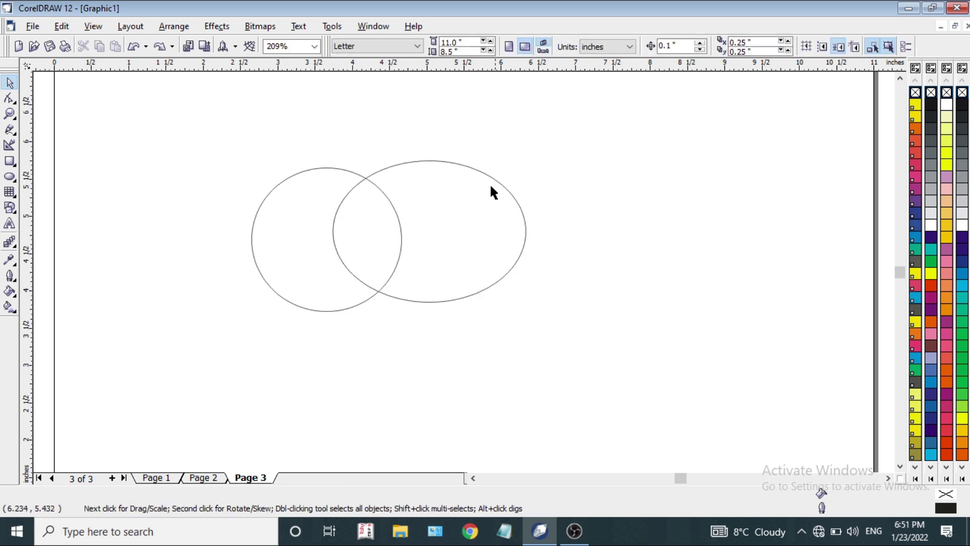
# Move the wider ellipse away from the near-round one, bring it back to overlap its right side, and deselect it
pyautogui.moveTo(458, 188); pyautogui.dragTo(667, 190)
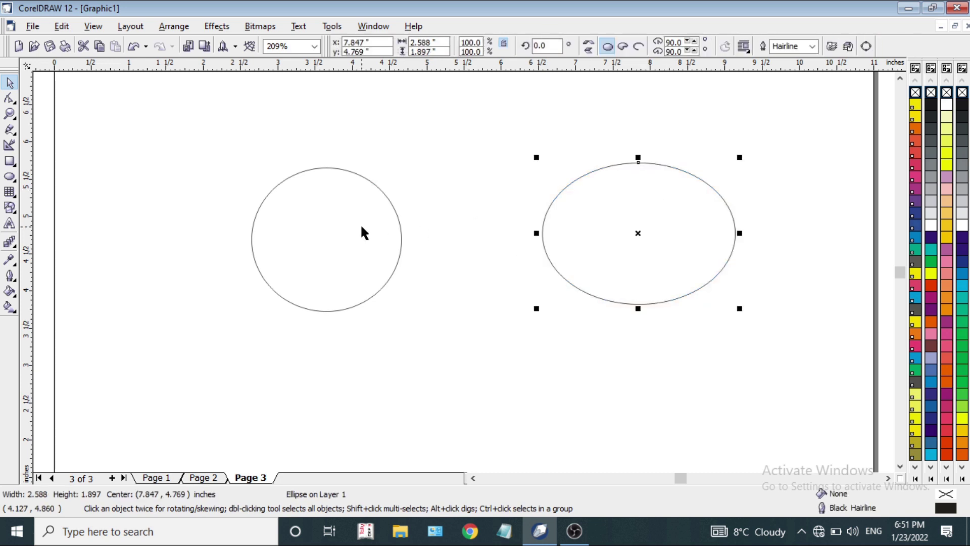
pyautogui.click(361, 227)
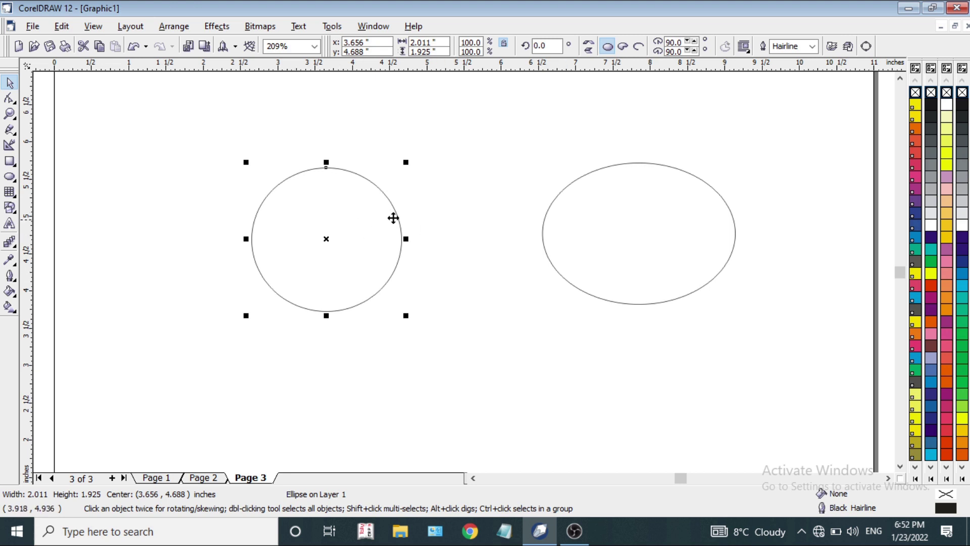
pyautogui.moveTo(643, 275); pyautogui.dragTo(451, 282)
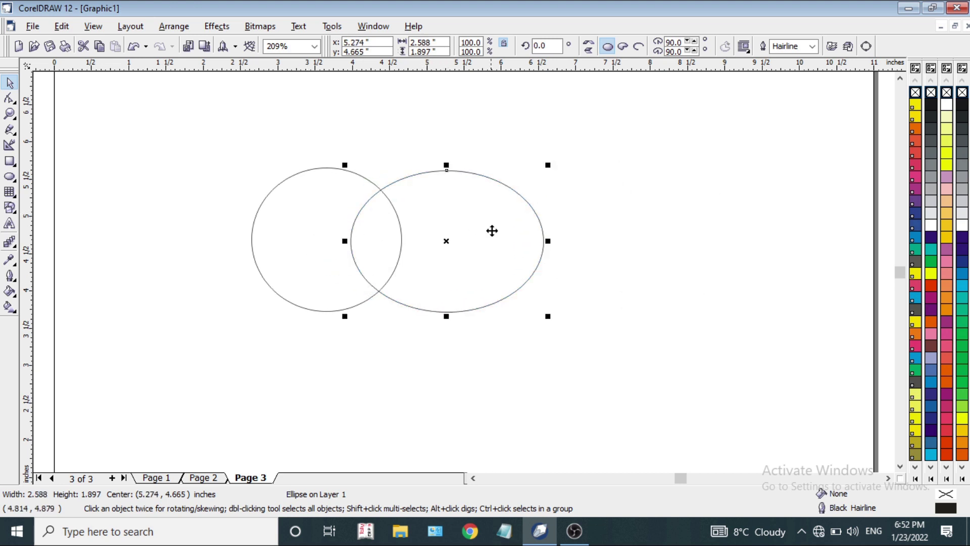
pyautogui.click(270, 145)
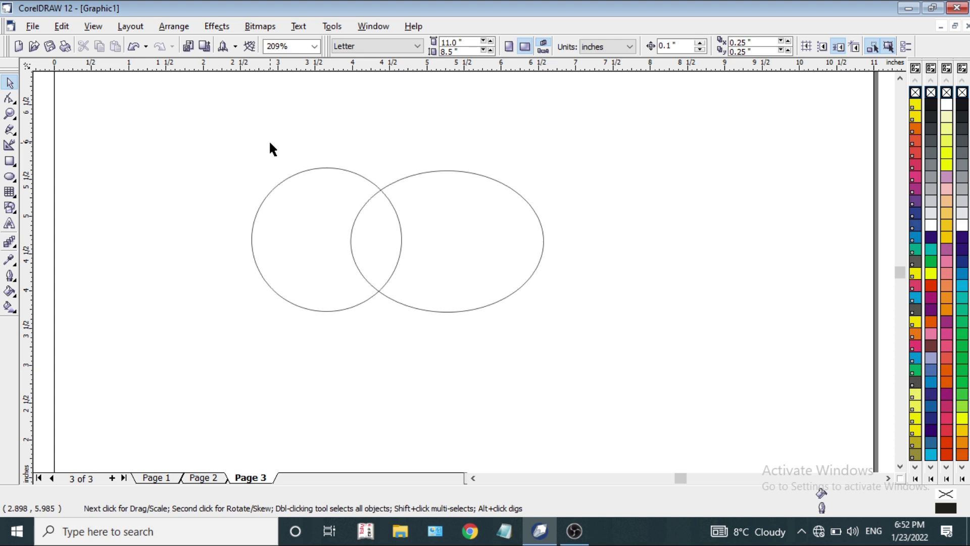
# Trim the wider ellipse with the near-round ellipse and move the near-round one aside to expose the cut shape
pyautogui.click(296, 214)
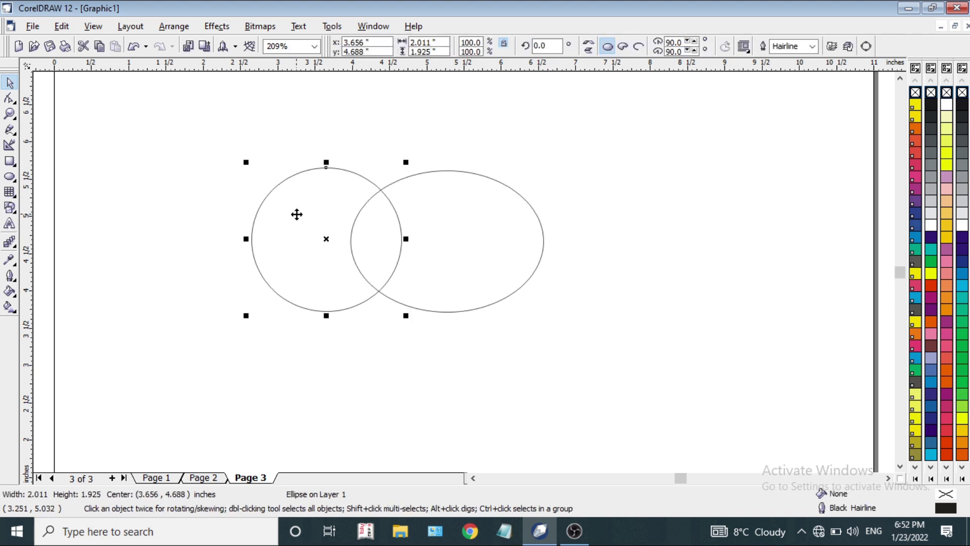
pyautogui.keyDown('shift'); pyautogui.click(446, 216); pyautogui.keyUp('shift')
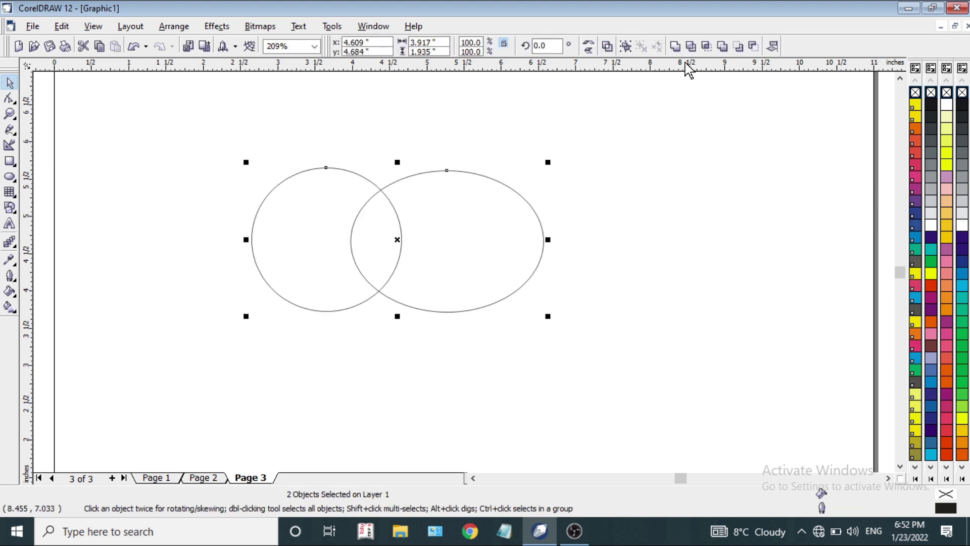
pyautogui.click(690, 46)
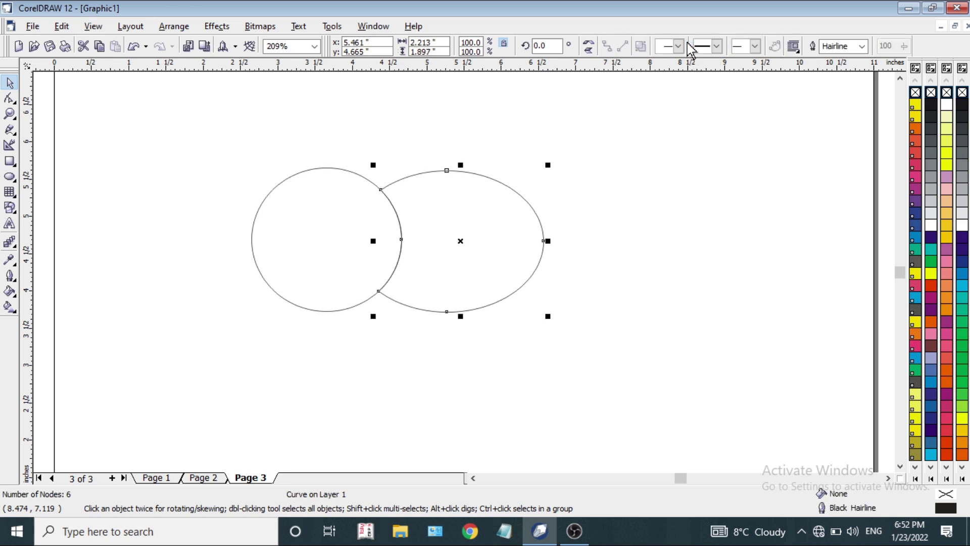
pyautogui.click(541, 190)
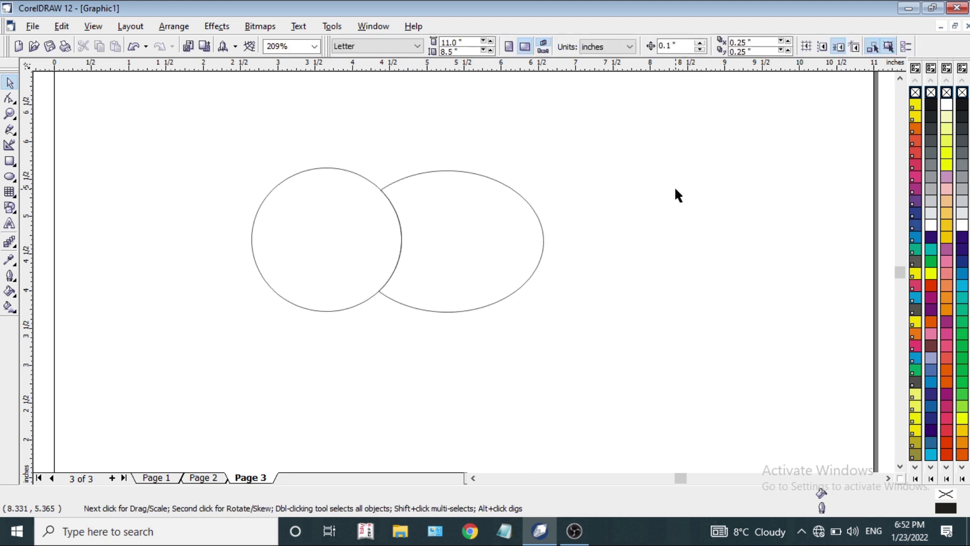
pyautogui.click(278, 236)
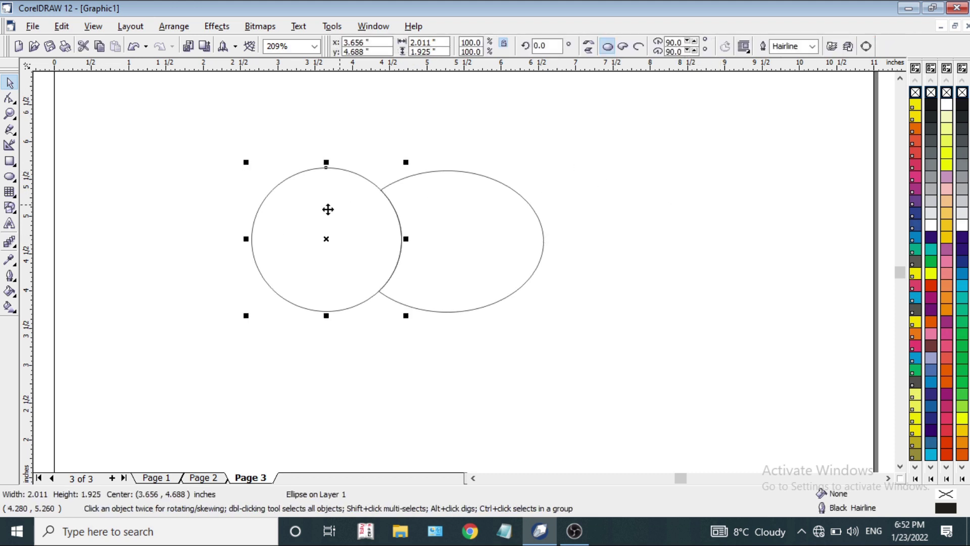
pyautogui.moveTo(300, 213); pyautogui.dragTo(245, 202)
pyautogui.click(466, 148)
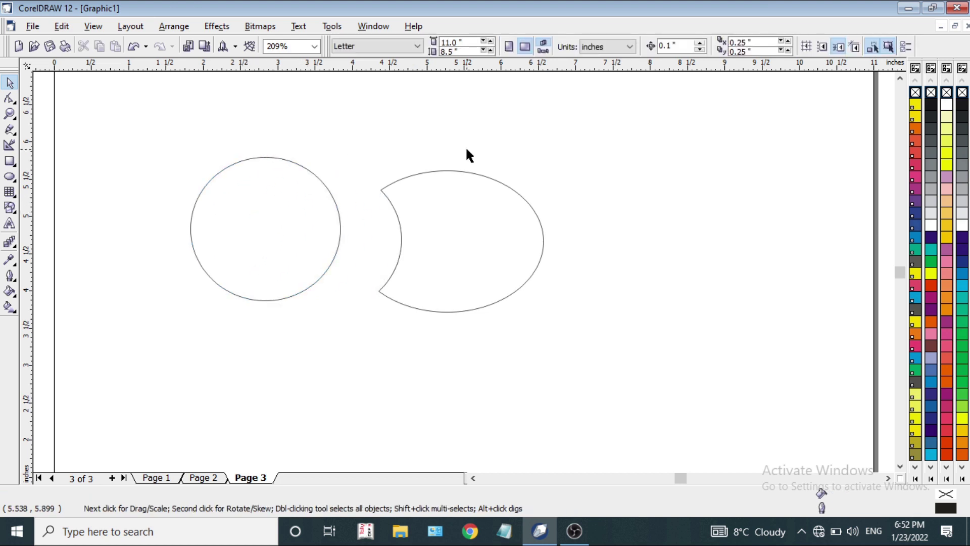
# Undo the near-round ellipse's move and the trim, and move the wider ellipse completely clear of the near-round one
pyautogui.hotkey('ctrl', 'z')
pyautogui.hotkey('ctrl', 'z')
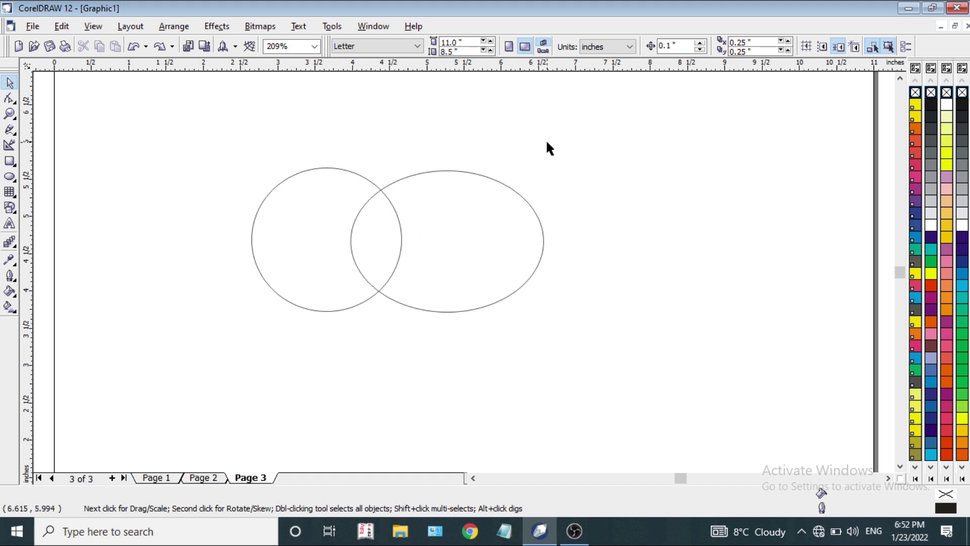
pyautogui.moveTo(475, 240); pyautogui.dragTo(609, 237)
pyautogui.click(465, 155)
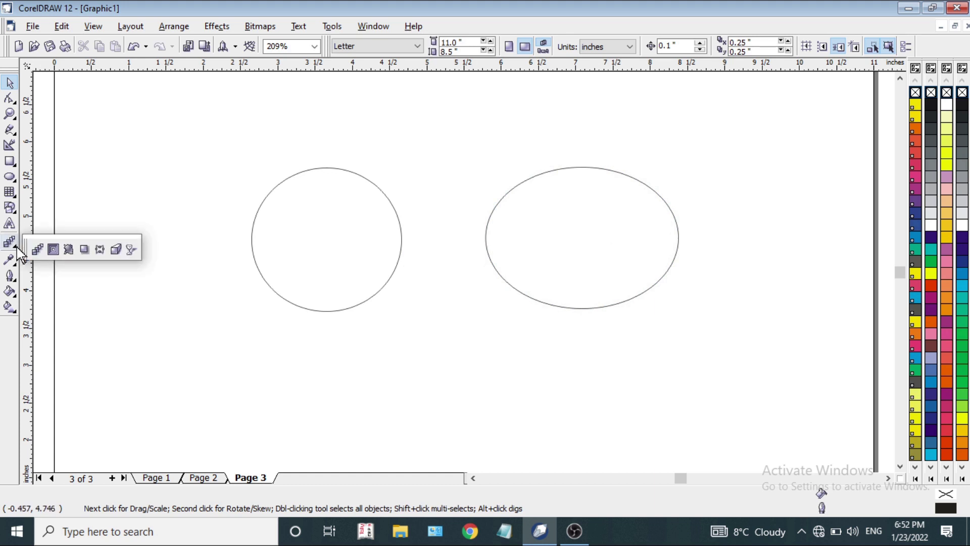
# Draw a four-pointed star about 2.61 by 2.31 inches overlapping the left side of the near-round ellipse
pyautogui.click(11, 209)
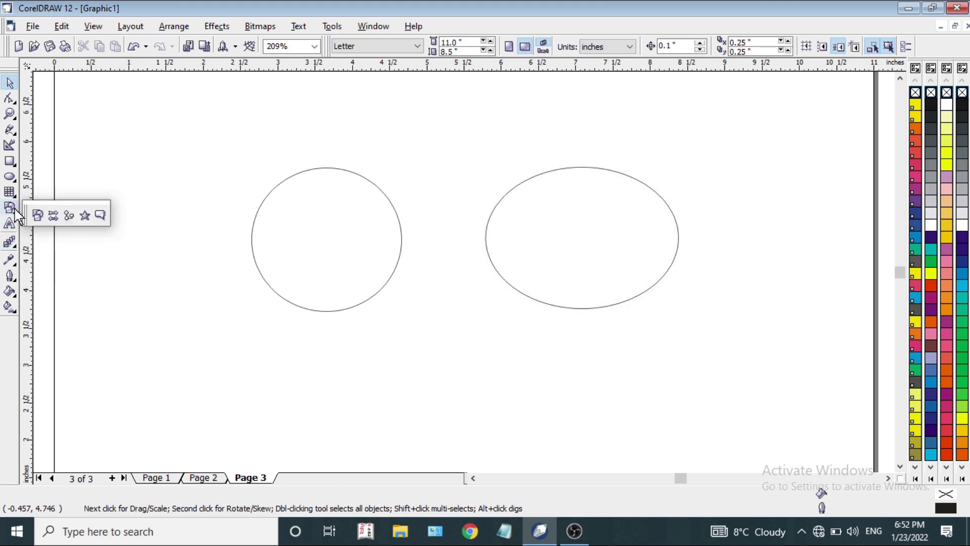
pyautogui.click(85, 216)
pyautogui.moveTo(131, 176); pyautogui.dragTo(329, 341)
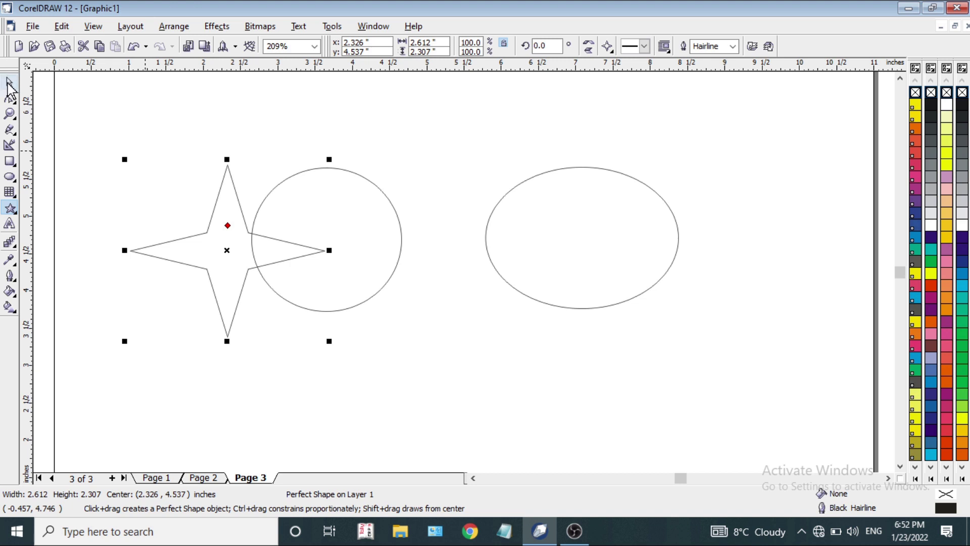
# Move the near-round ellipse over to the wider ellipse and back to overlap the right half of the four-pointed star
pyautogui.click(10, 81)
pyautogui.moveTo(397, 207); pyautogui.dragTo(533, 201)
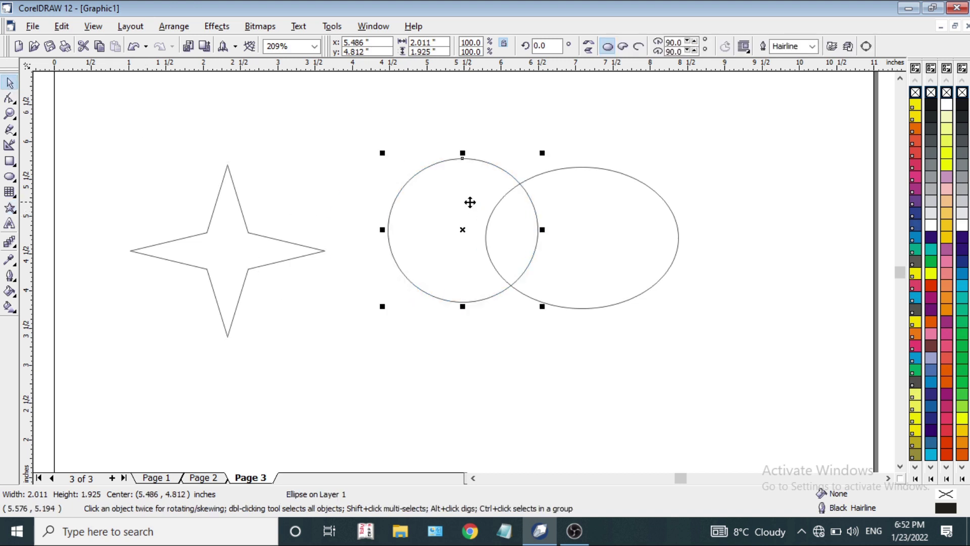
pyautogui.moveTo(444, 216); pyautogui.dragTo(274, 244)
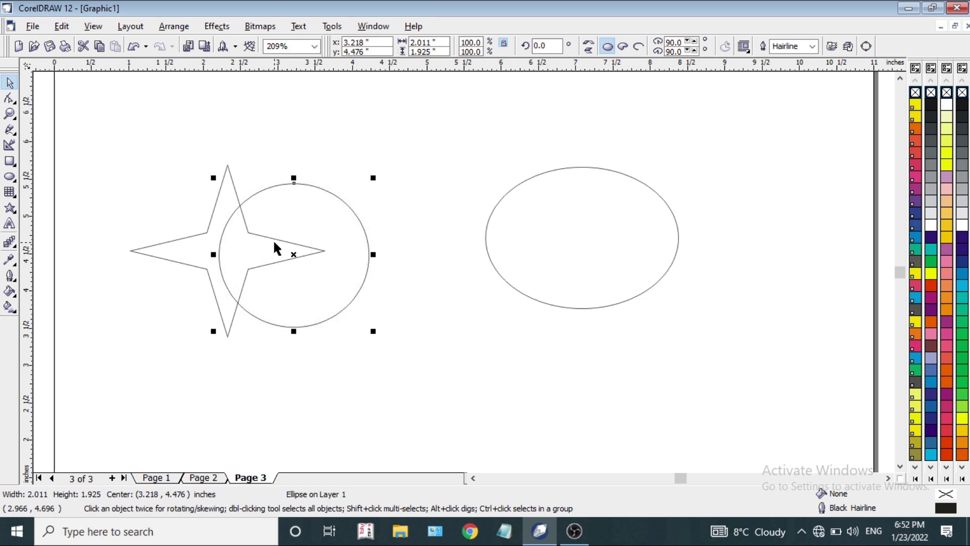
# Trim the near-round ellipse with the four-pointed star
pyautogui.click(174, 240)
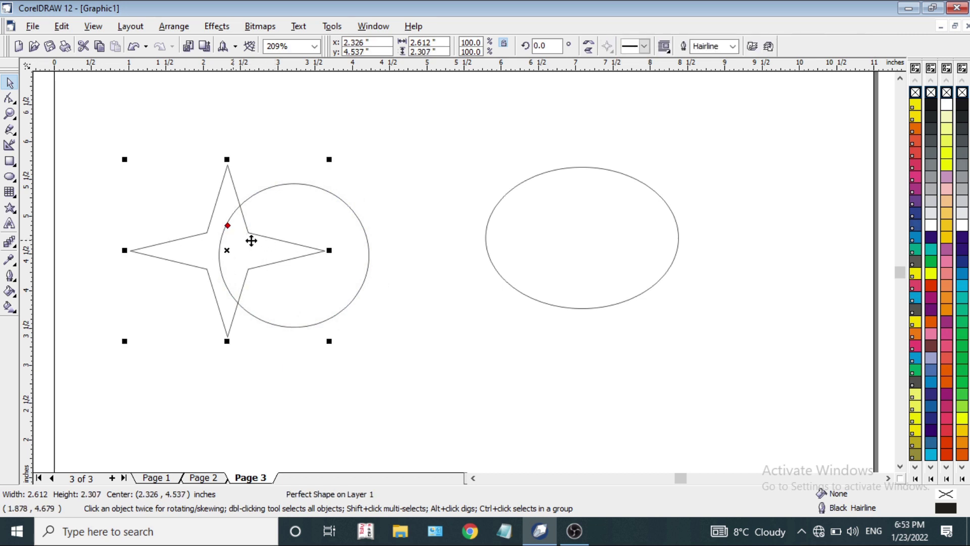
pyautogui.keyDown('shift'); pyautogui.click(367, 250); pyautogui.keyUp('shift')
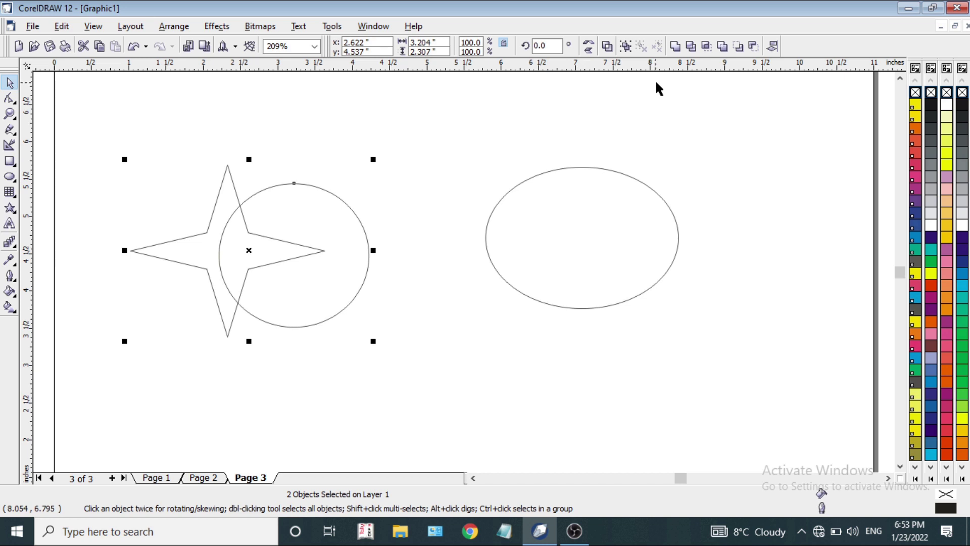
pyautogui.click(695, 45)
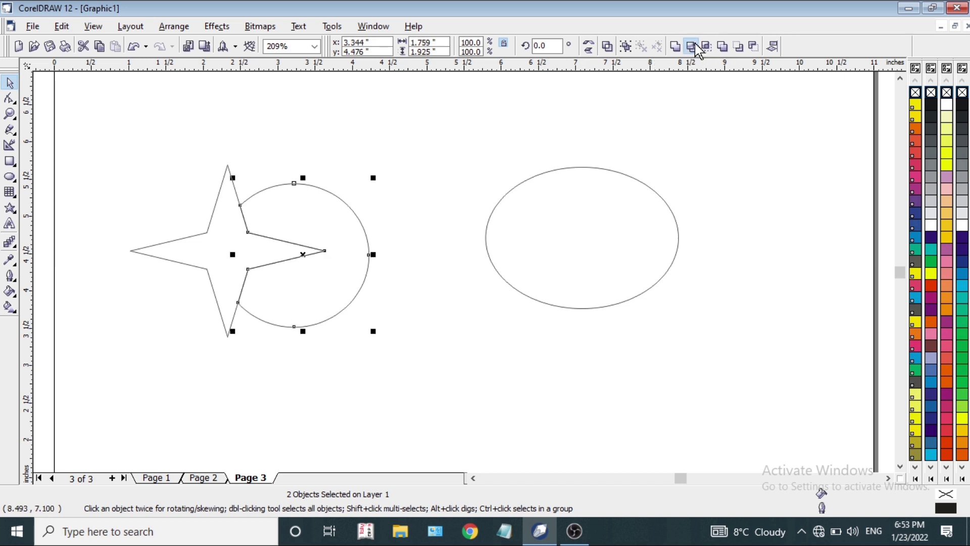
pyautogui.click(397, 247)
# Move the notched ellipse off the four-pointed star and delete it
pyautogui.moveTo(328, 220); pyautogui.dragTo(398, 245)
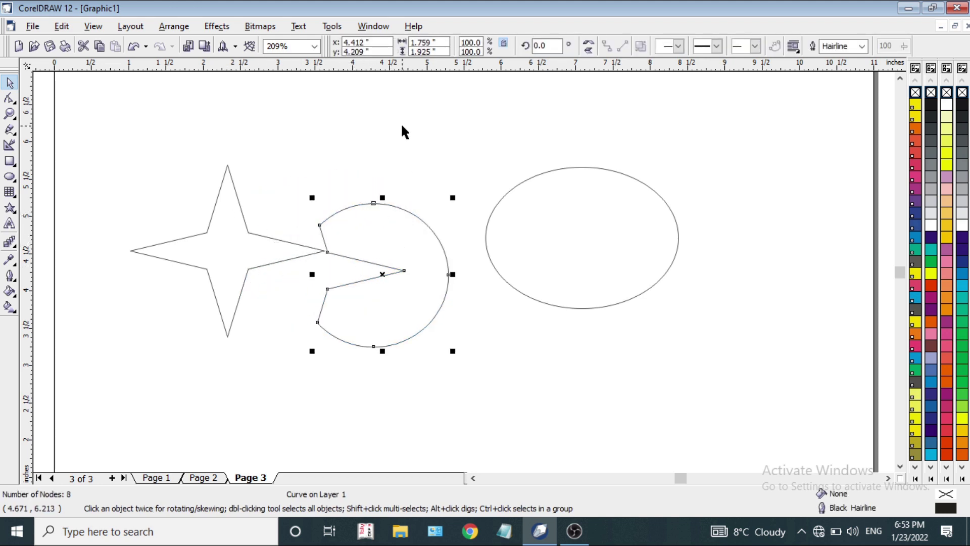
pyautogui.press('F10')
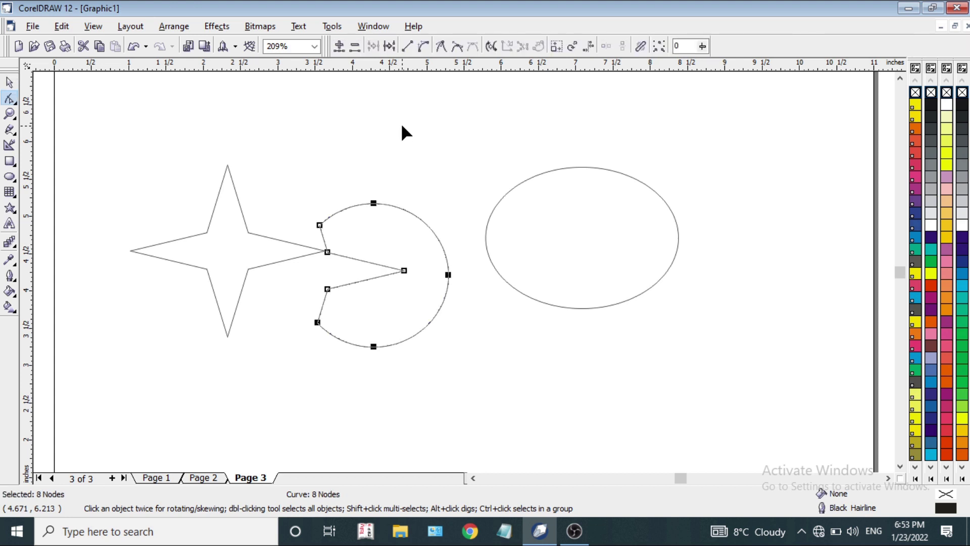
pyautogui.press('Delete')
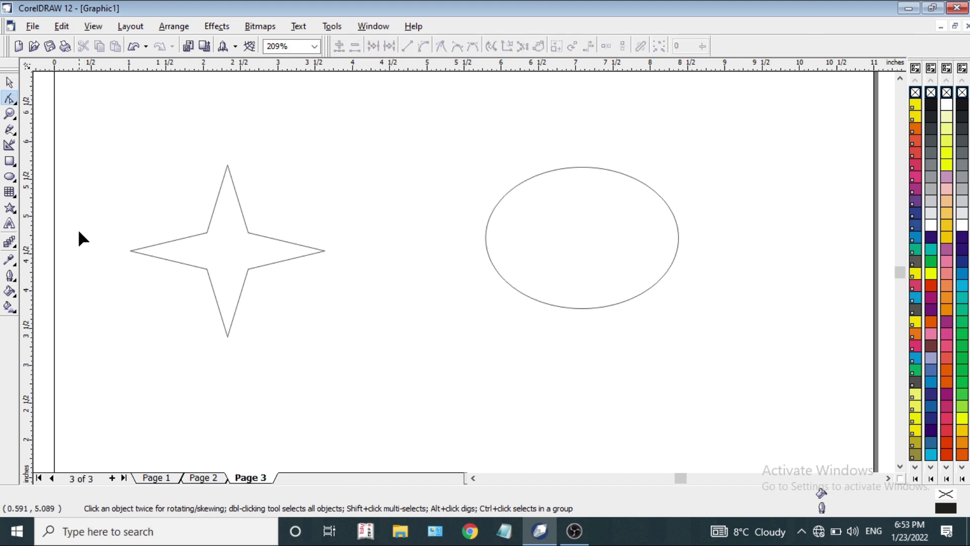
# Draw a five-pointed star about 1.73 by 1.63 inches between the shapes and a rectangle about 3.54 by 2.97 inches around the ellipse
pyautogui.click(14, 209)
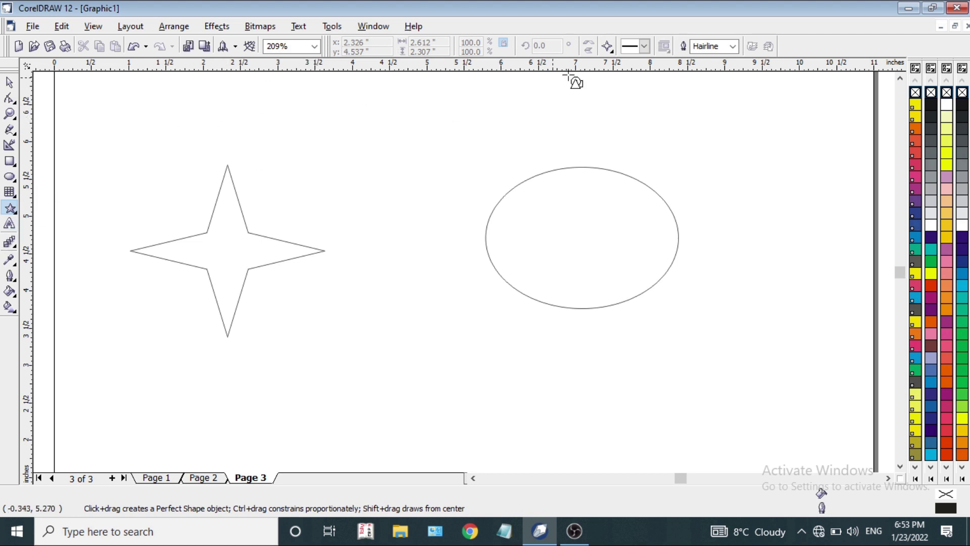
pyautogui.click(610, 50)
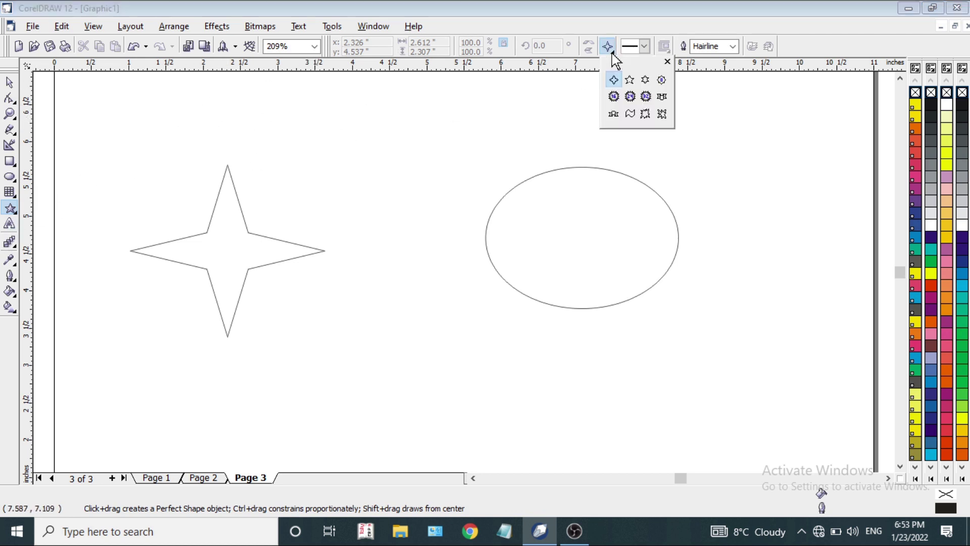
pyautogui.click(631, 89)
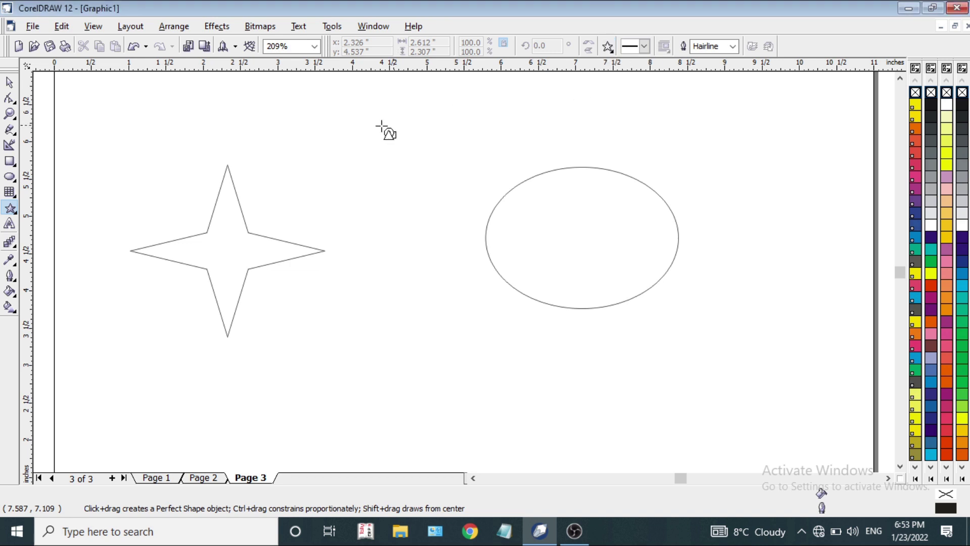
pyautogui.moveTo(340, 130); pyautogui.dragTo(475, 251)
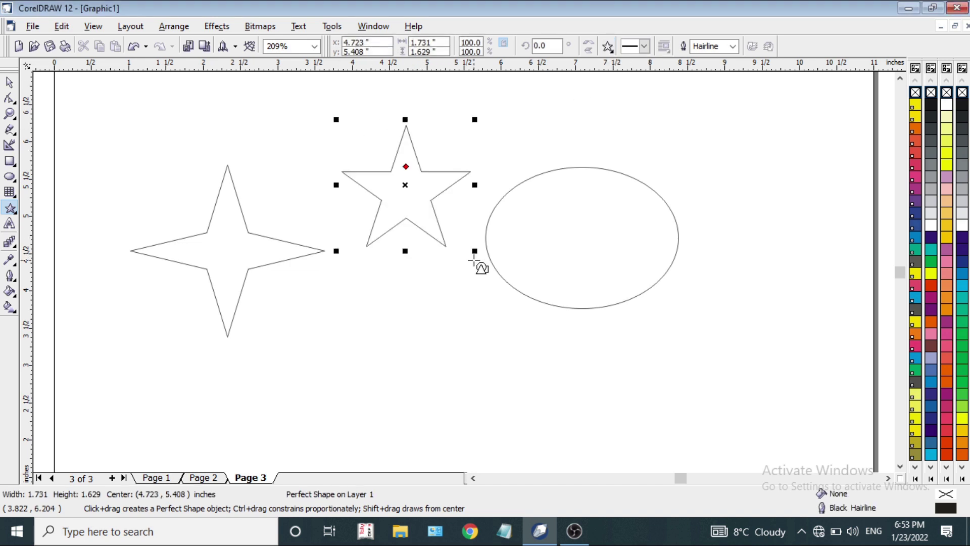
pyautogui.click(10, 162)
pyautogui.moveTo(462, 385); pyautogui.dragTo(725, 164)
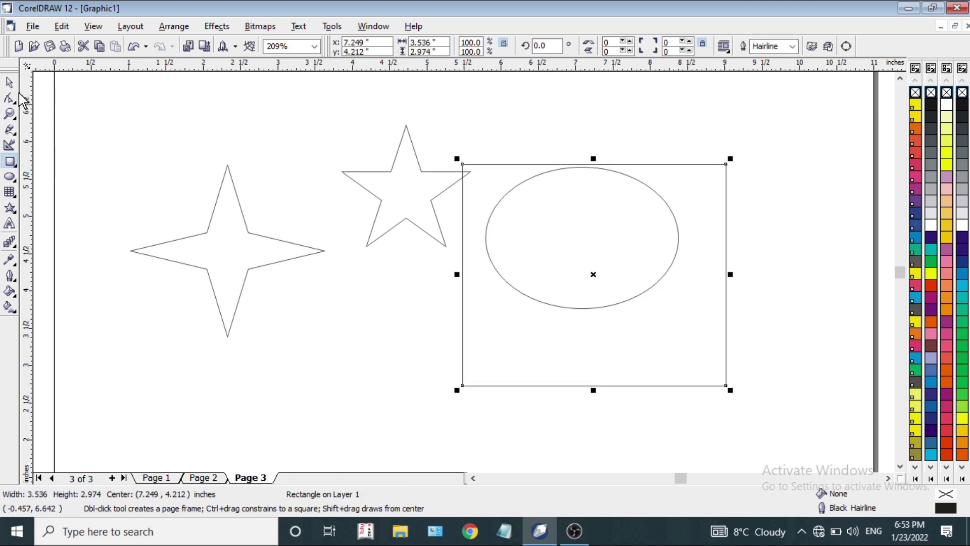
# Move the remaining ellipse out of the rectangle and delete it
pyautogui.click(10, 82)
pyautogui.click(588, 188)
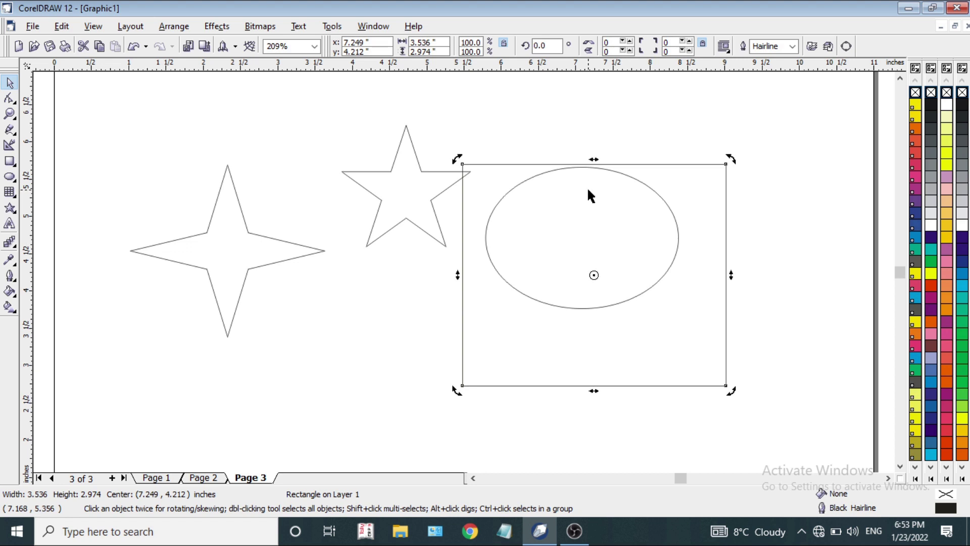
pyautogui.moveTo(639, 180); pyautogui.dragTo(834, 160)
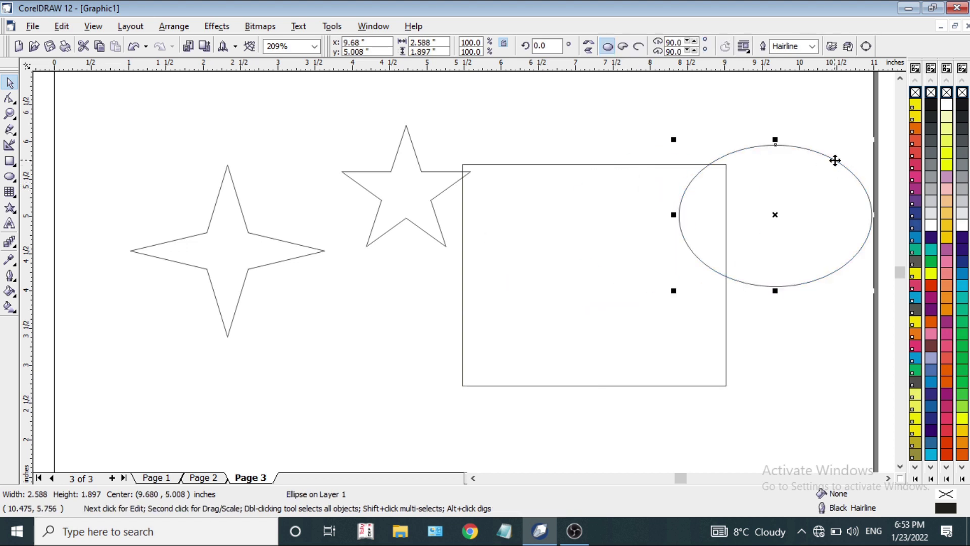
pyautogui.press('Delete')
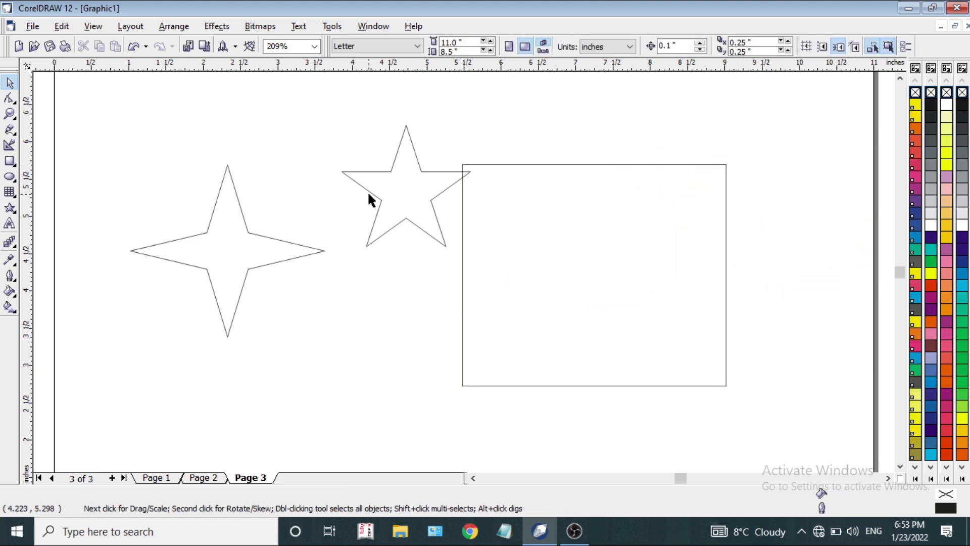
# Move the rectangle over the right half of the five-pointed star and trim the rectangle with the star
pyautogui.click(649, 229)
pyautogui.moveTo(608, 214); pyautogui.dragTo(545, 161)
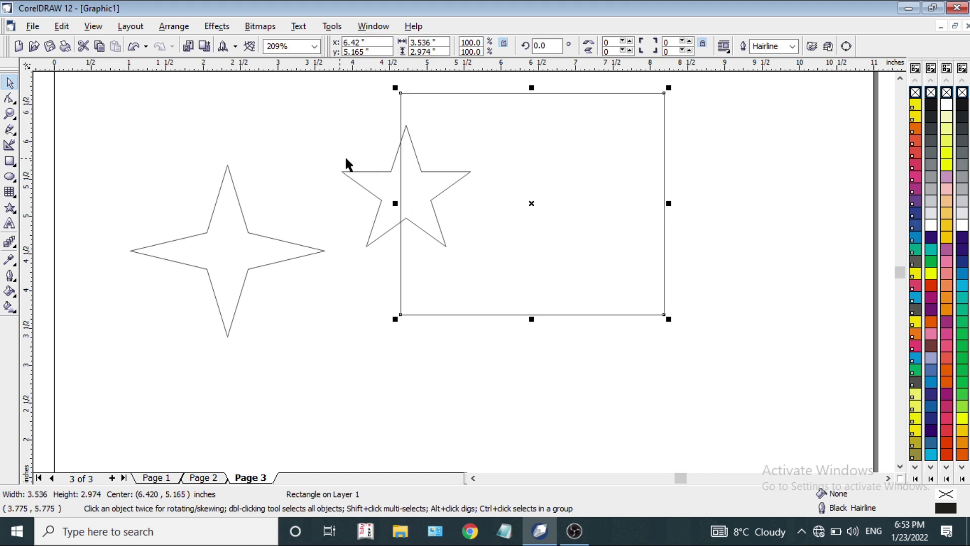
pyautogui.click(379, 179)
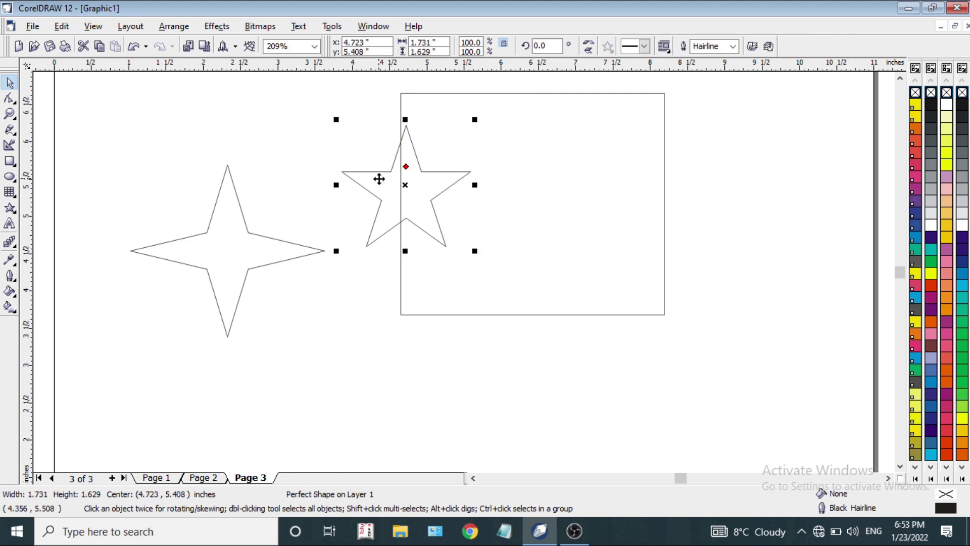
pyautogui.keyDown('shift'); pyautogui.click(552, 170); pyautogui.keyUp('shift')
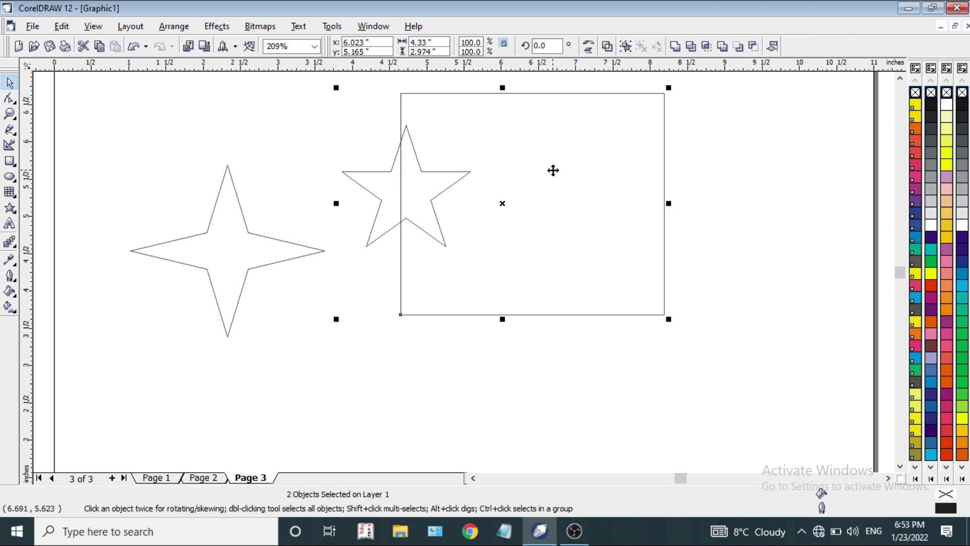
pyautogui.click(691, 47)
pyautogui.click(692, 195)
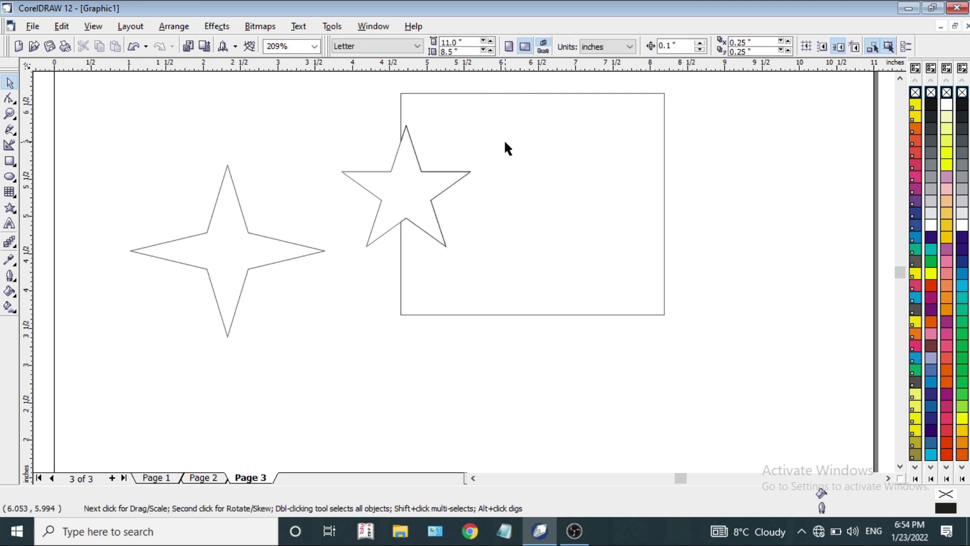
# Move the cut rectangle away from the five-pointed star, and undo that move and the trim
pyautogui.moveTo(504, 142); pyautogui.dragTo(641, 160)
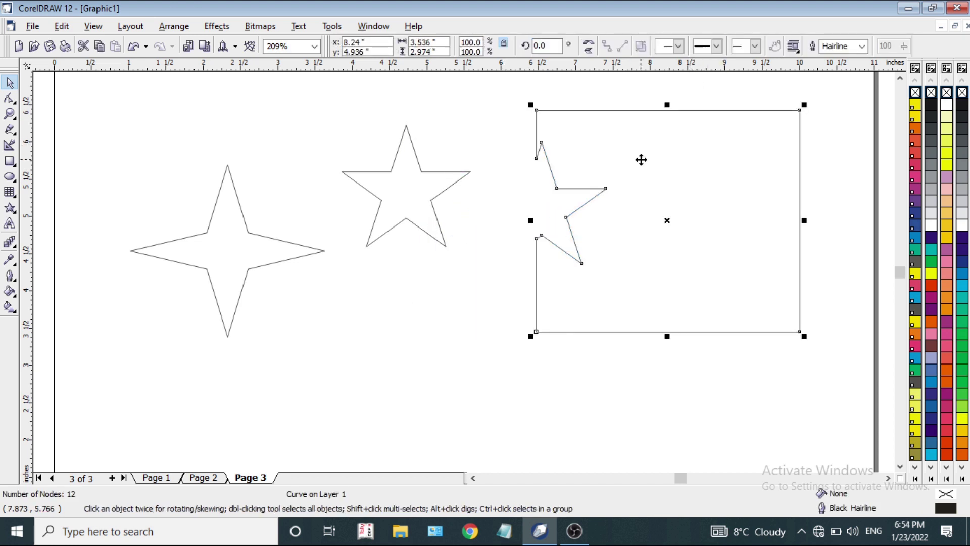
pyautogui.hotkey('ctrl', 'z')
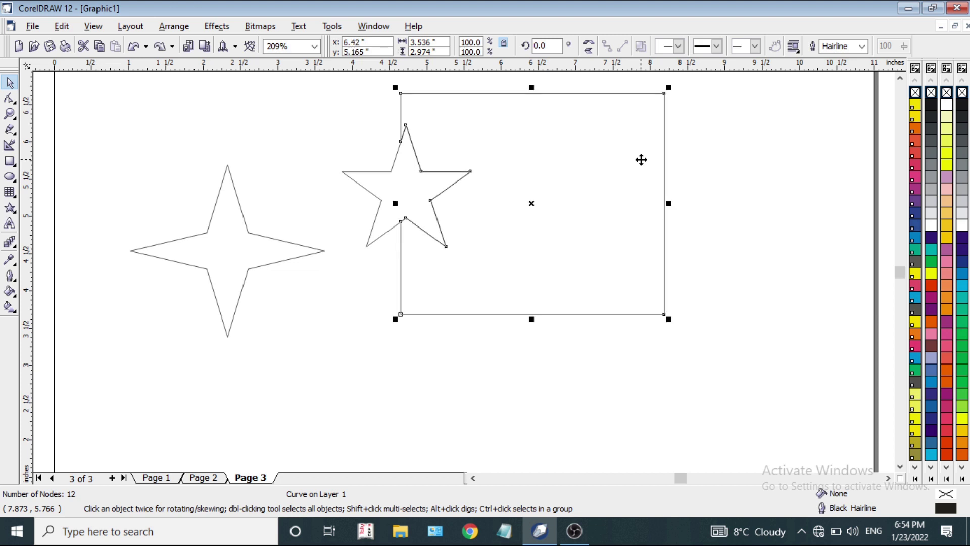
pyautogui.click(641, 160)
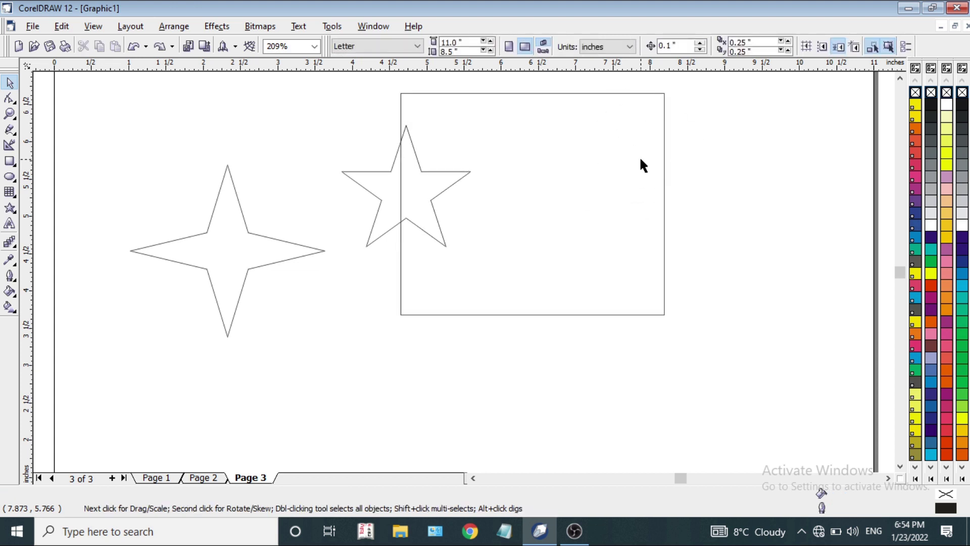
# Move the rectangle clear of the five-pointed star and back to overlap the star's right half
pyautogui.moveTo(639, 164); pyautogui.dragTo(764, 222)
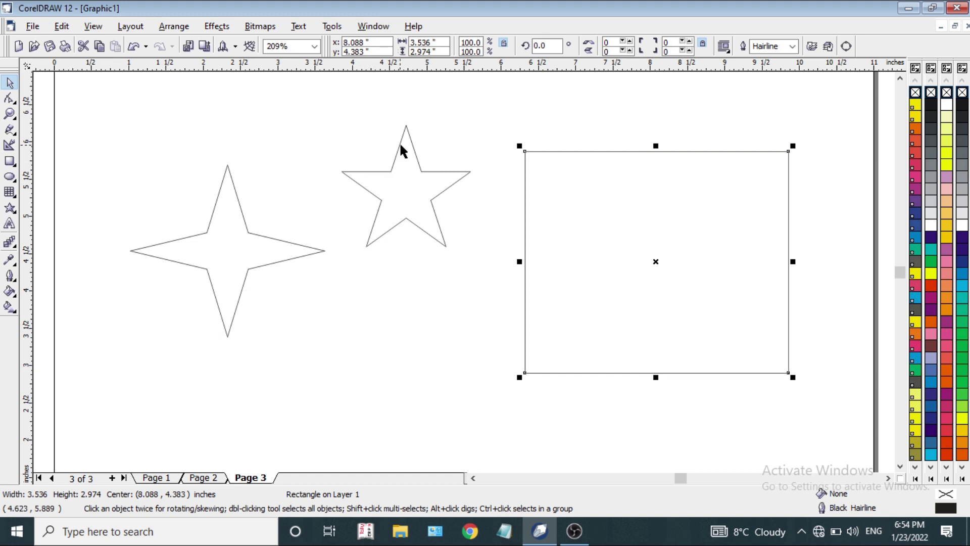
pyautogui.moveTo(578, 191); pyautogui.dragTo(455, 136)
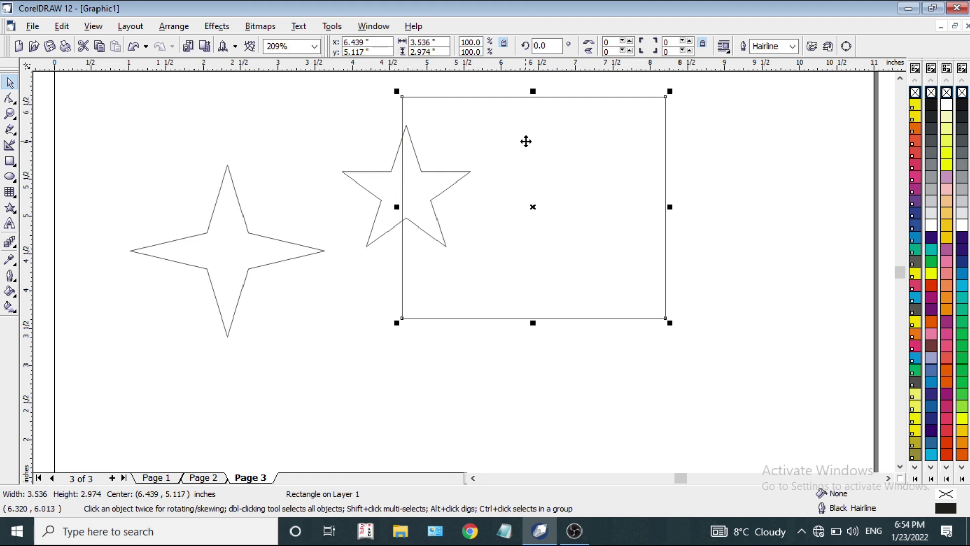
# Align the rectangle's edge with the five-pointed star's centre, trim the star with the rectangle, and move the remaining half-star away
pyautogui.moveTo(524, 141); pyautogui.dragTo(530, 140)
pyautogui.keyDown('shift'); pyautogui.click(378, 182); pyautogui.keyUp('shift')
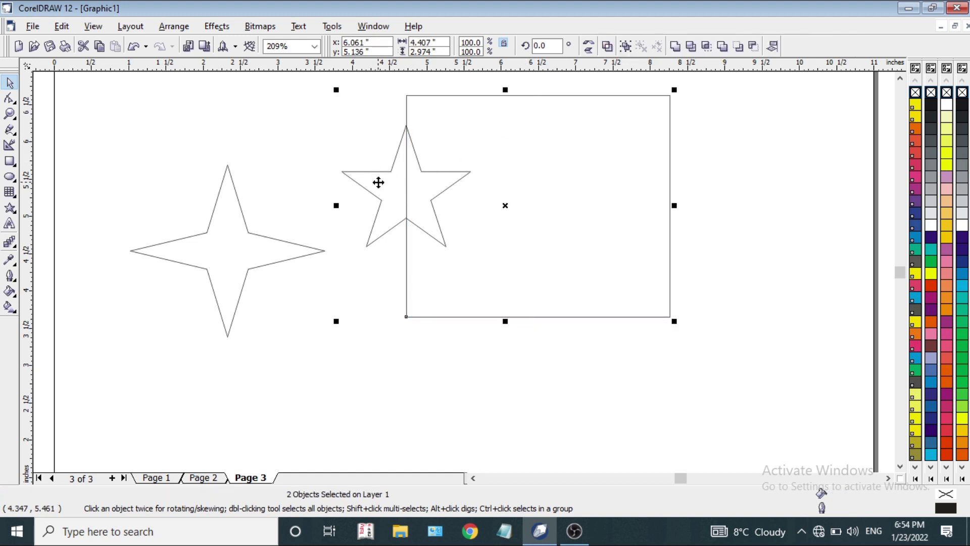
pyautogui.click(691, 47)
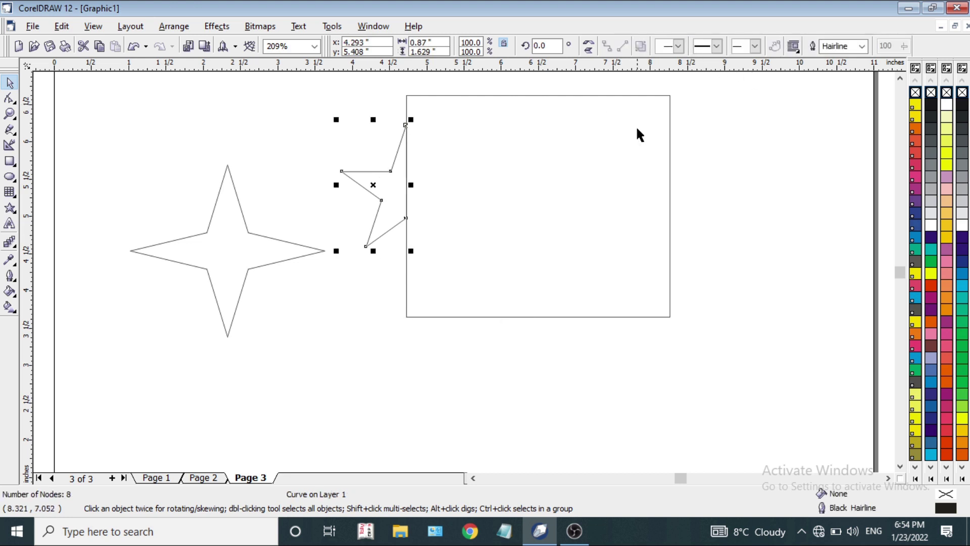
pyautogui.click(732, 176)
pyautogui.moveTo(380, 196); pyautogui.dragTo(336, 175)
pyautogui.click(820, 260)
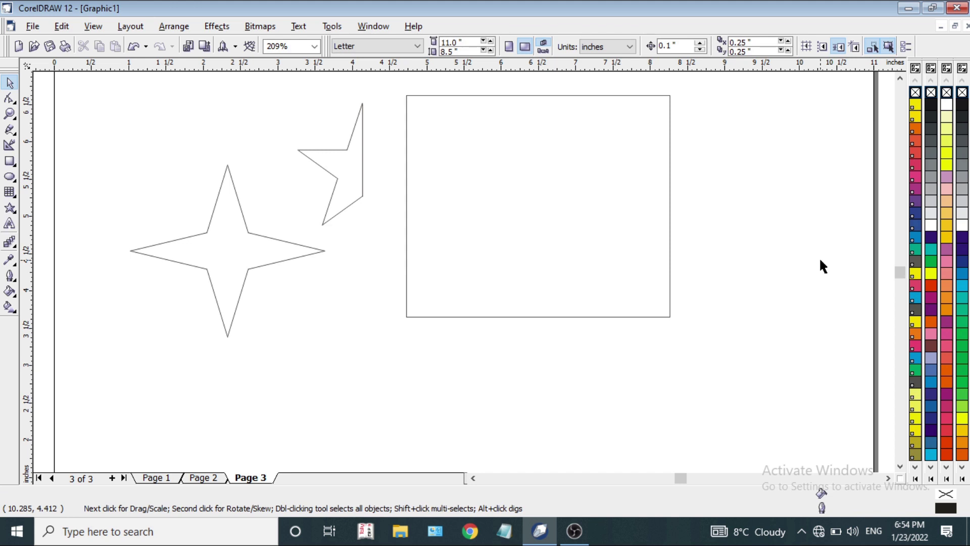
# Delete the four-pointed star, the half-star and the rectangle from the page
pyautogui.click(539, 250)
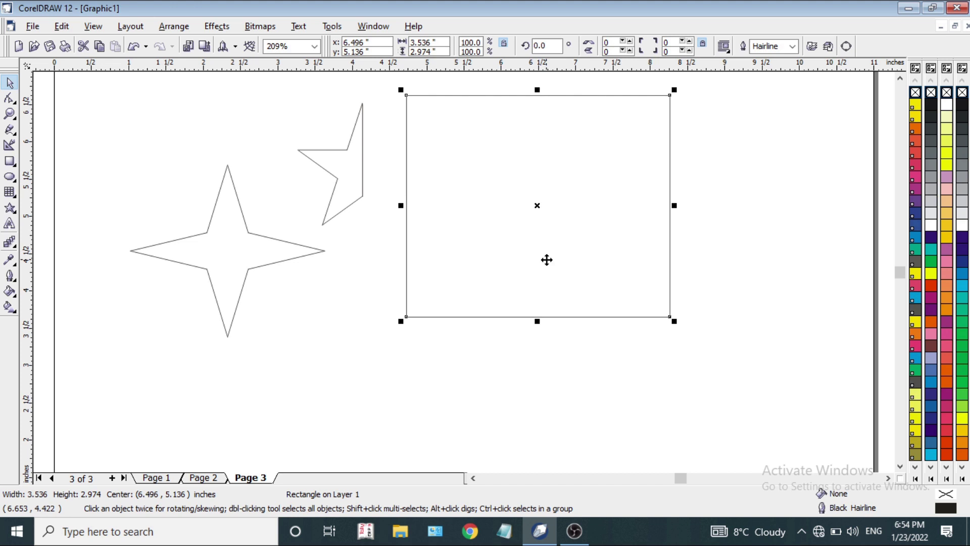
pyautogui.hotkey('ctrl', 'a')
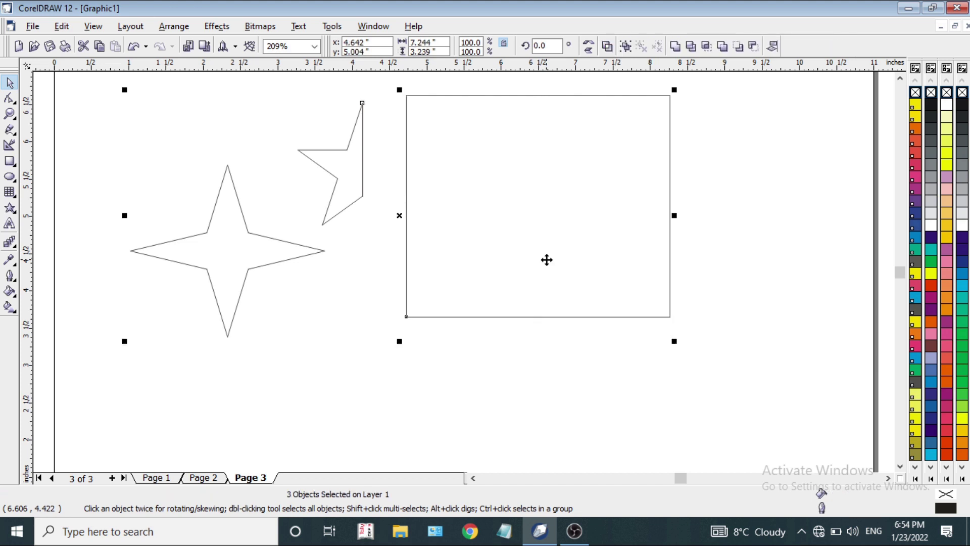
pyautogui.press('Delete')
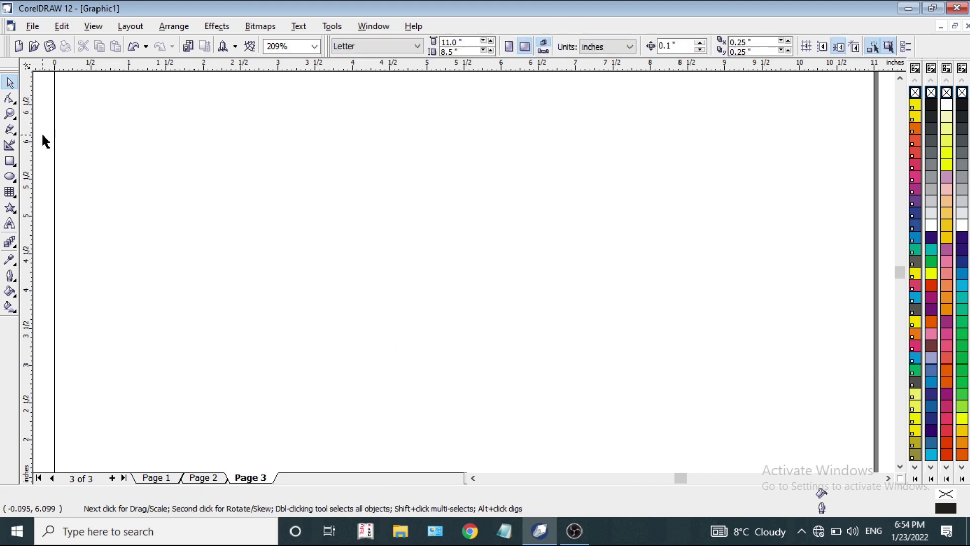
# Draw a circle about 2.1 inches in diameter, duplicate it, and place the duplicate so it partly overlaps the original's right side
pyautogui.click(10, 176)
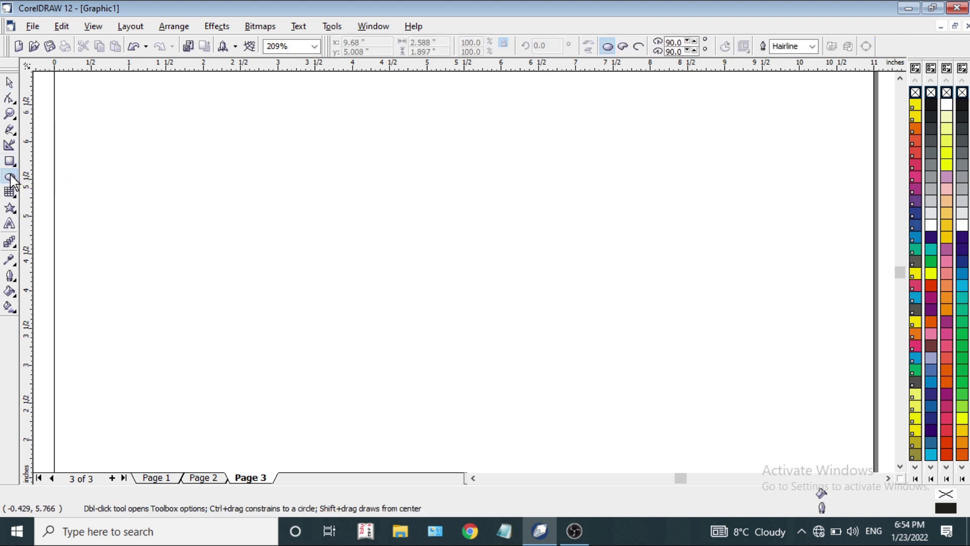
pyautogui.moveTo(248, 151); pyautogui.dragTo(368, 308)
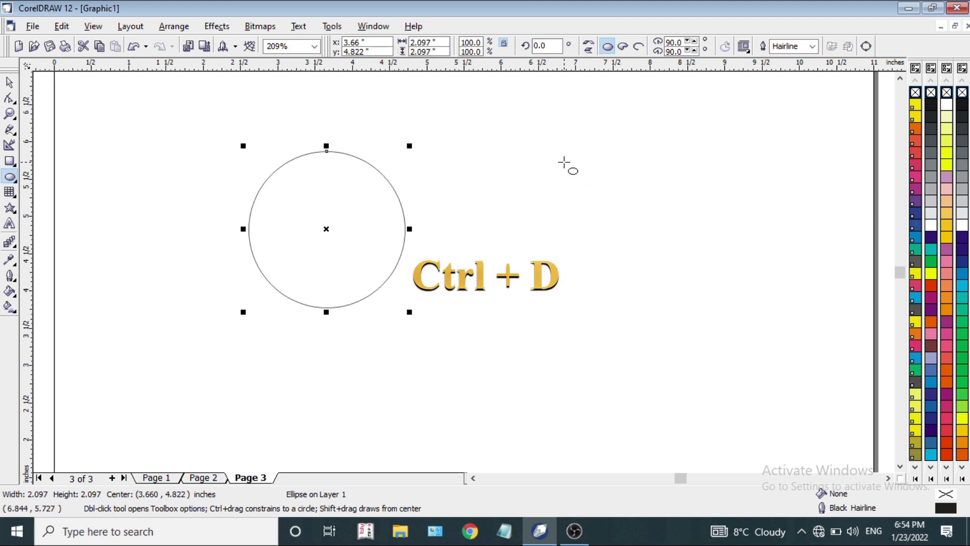
pyautogui.hotkey('ctrl', 'd')
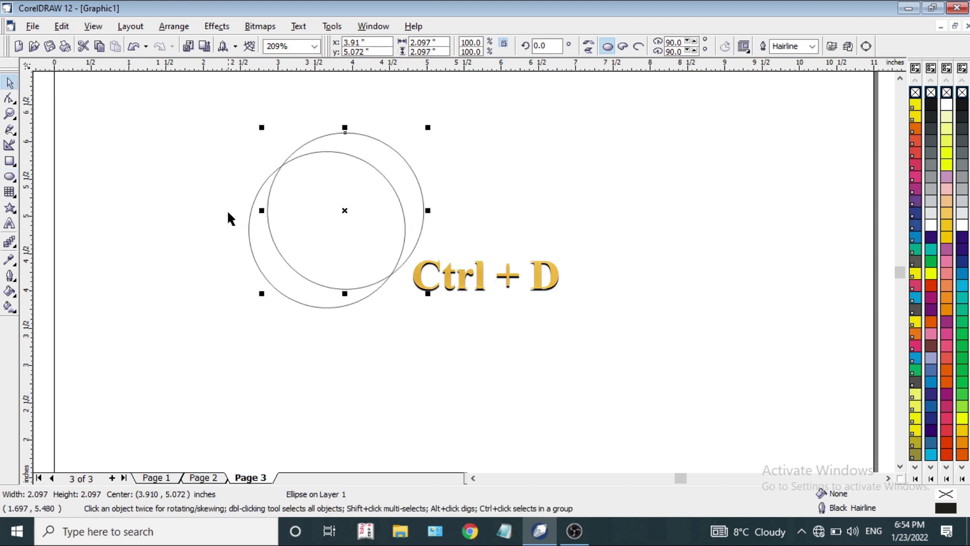
pyautogui.moveTo(266, 210); pyautogui.dragTo(585, 208)
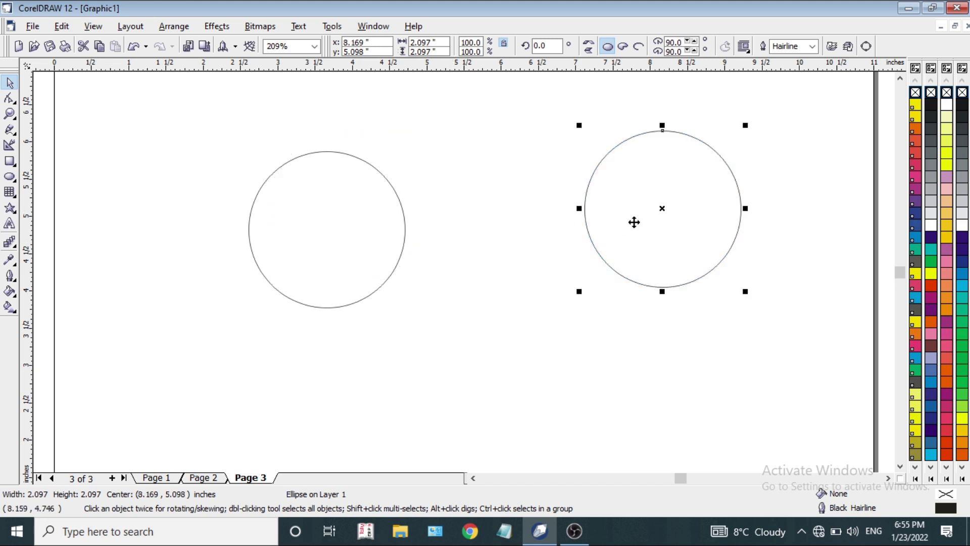
pyautogui.moveTo(584, 208); pyautogui.dragTo(351, 222)
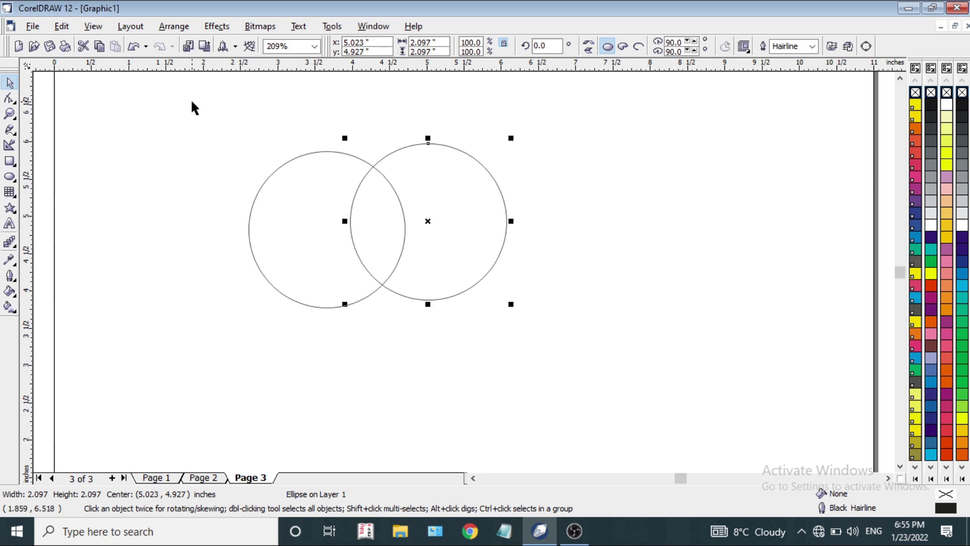
# Intersect the two overlapping circles and move the resulting leaf shape to the right of the circles
pyautogui.moveTo(191, 99); pyautogui.dragTo(641, 365)
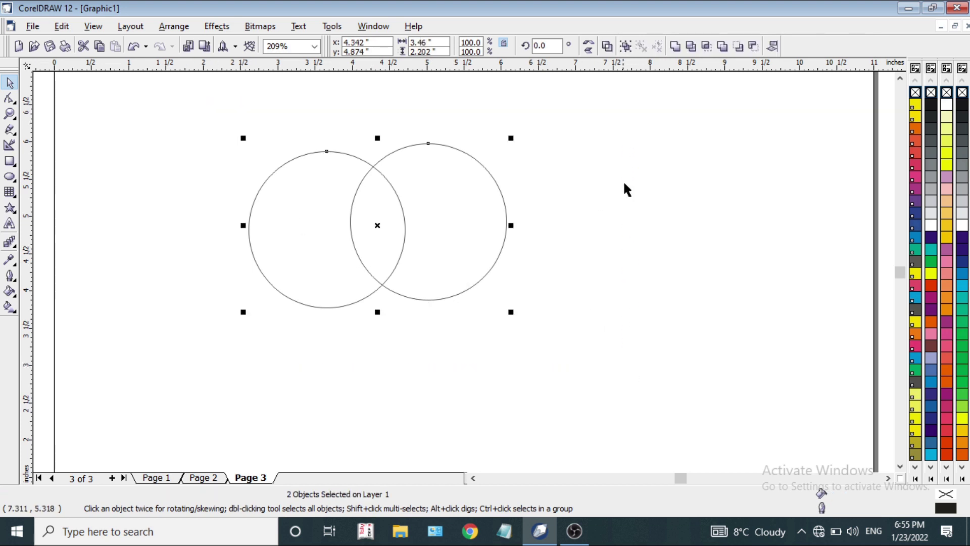
pyautogui.hotkey('ctrl', 'a')
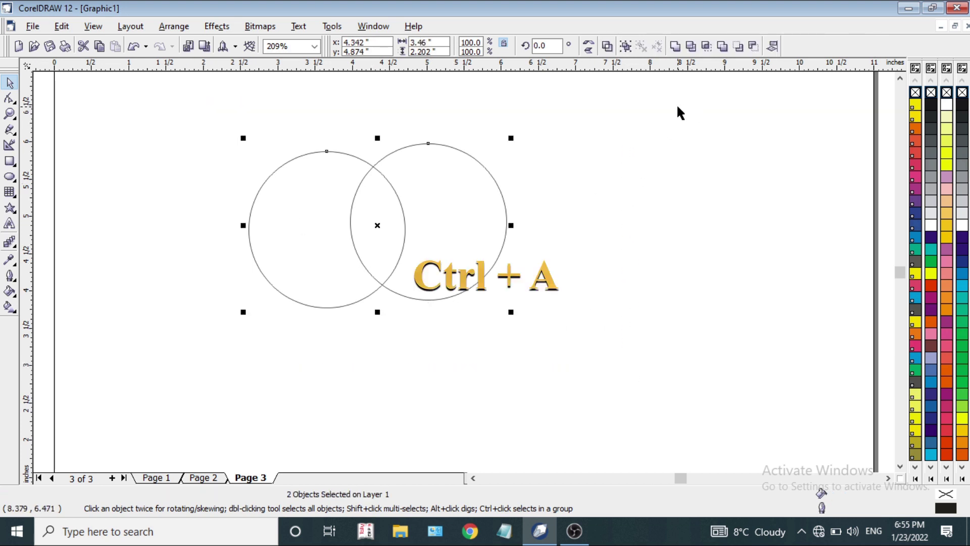
pyautogui.click(707, 51)
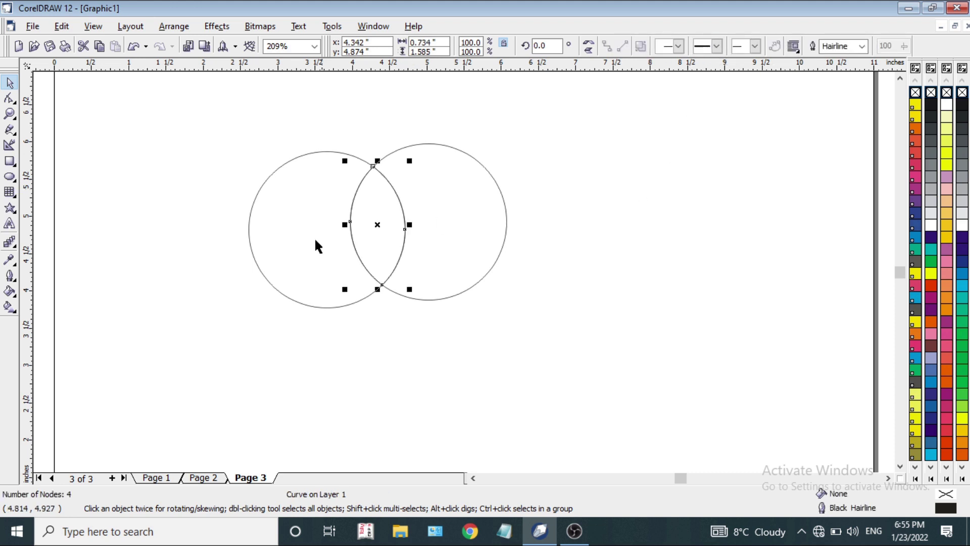
pyautogui.moveTo(378, 224); pyautogui.dragTo(619, 201)
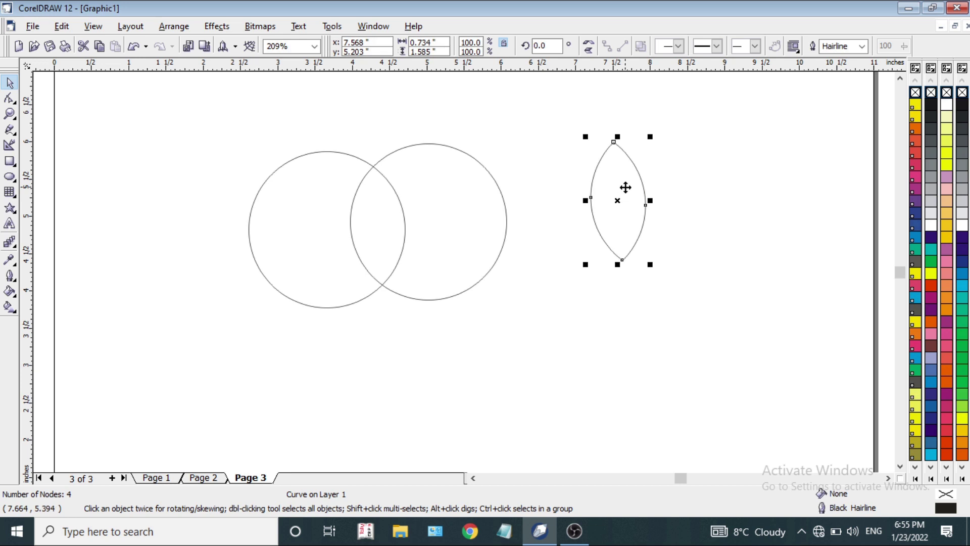
# Rotate the leaf shape about 22° clockwise around its own centre, and undo the rotation
pyautogui.click(626, 187)
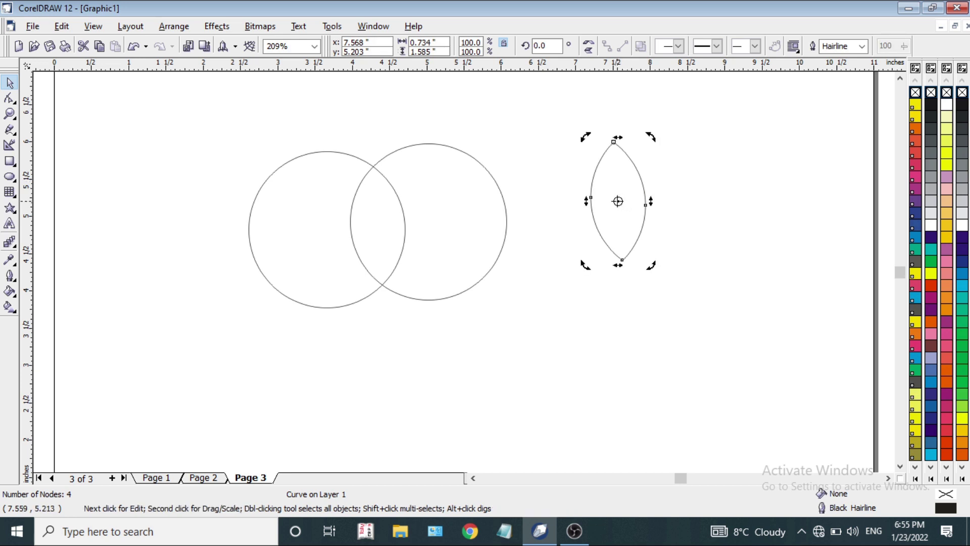
pyautogui.click(618, 201)
pyautogui.click(617, 201)
pyautogui.moveTo(650, 136); pyautogui.dragTo(688, 140)
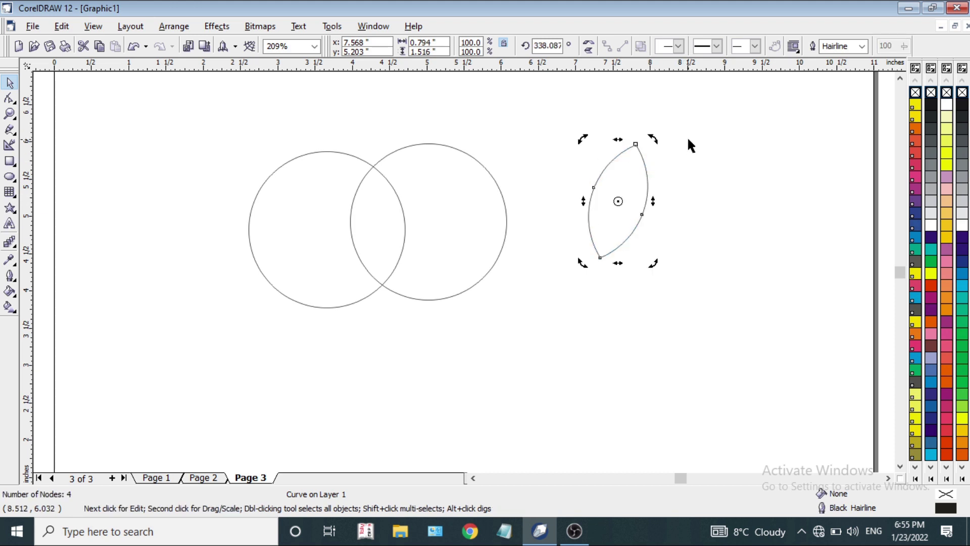
pyautogui.hotkey('ctrl', 'z')
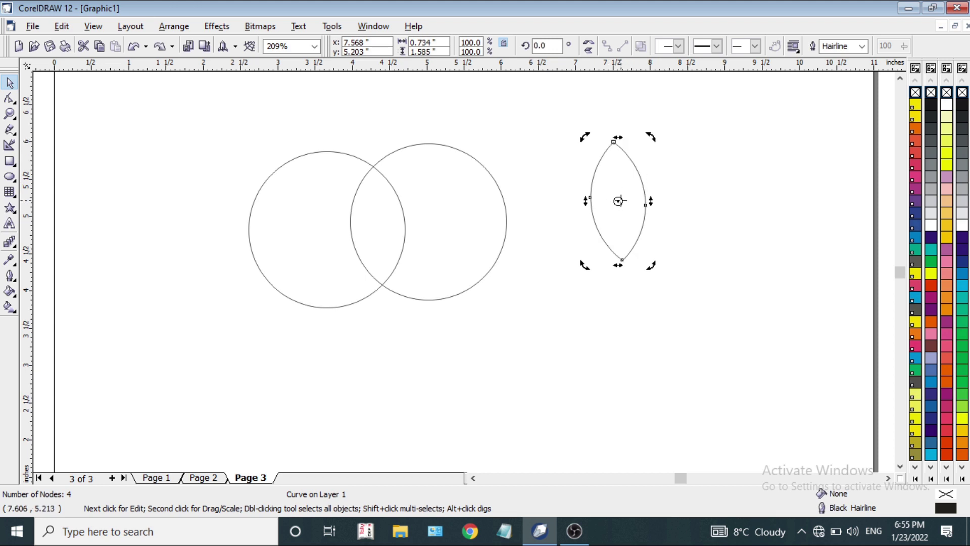
# Move the leaf shape's rotation centre to its bottom tip and create a copy rotated about 35° clockwise around that tip
pyautogui.moveTo(617, 201); pyautogui.dragTo(623, 261)
pyautogui.moveTo(654, 137); pyautogui.dragTo(735, 158)
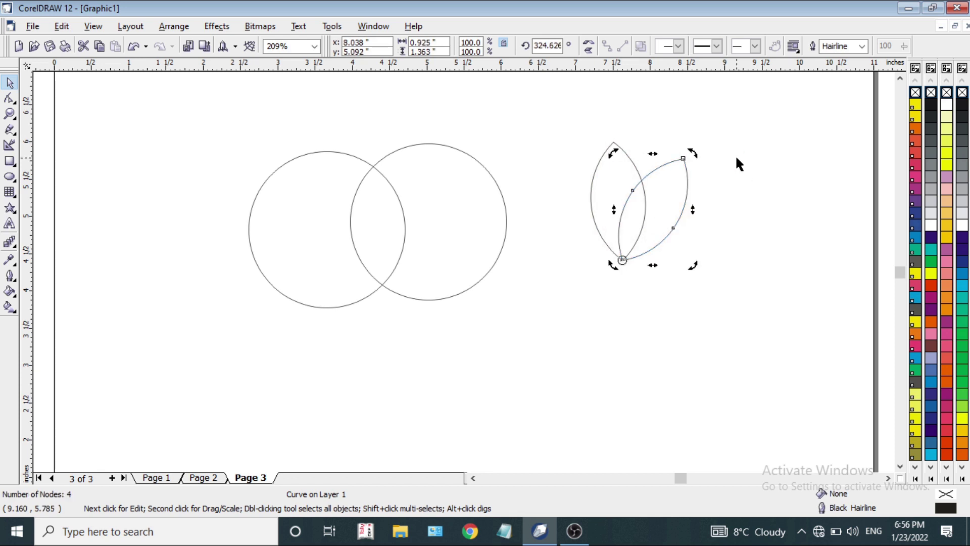
# Repeat the rotated duplication eight more times to complete a ten-petal flower, and deselect it
pyautogui.hotkey('ctrl', 'r')
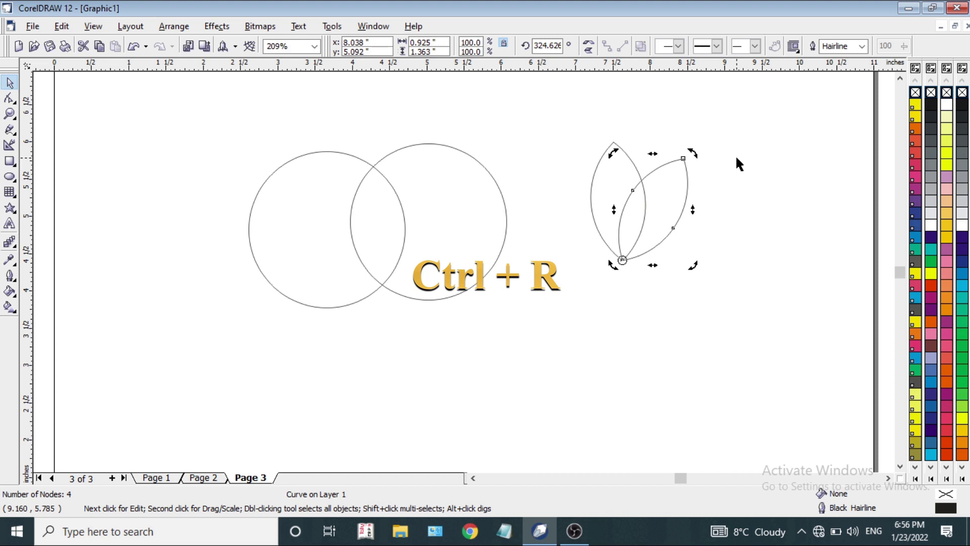
pyautogui.click(64, 28)
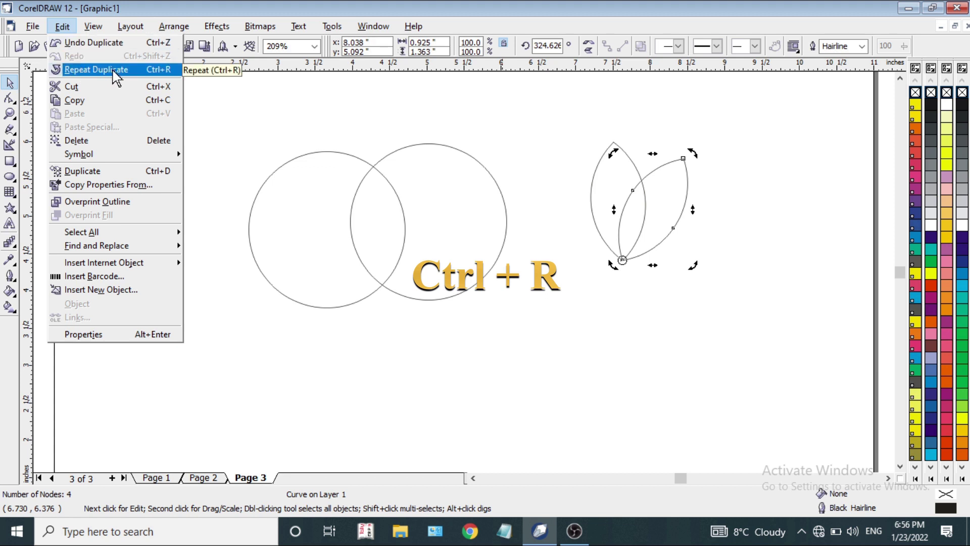
pyautogui.click(251, 8)
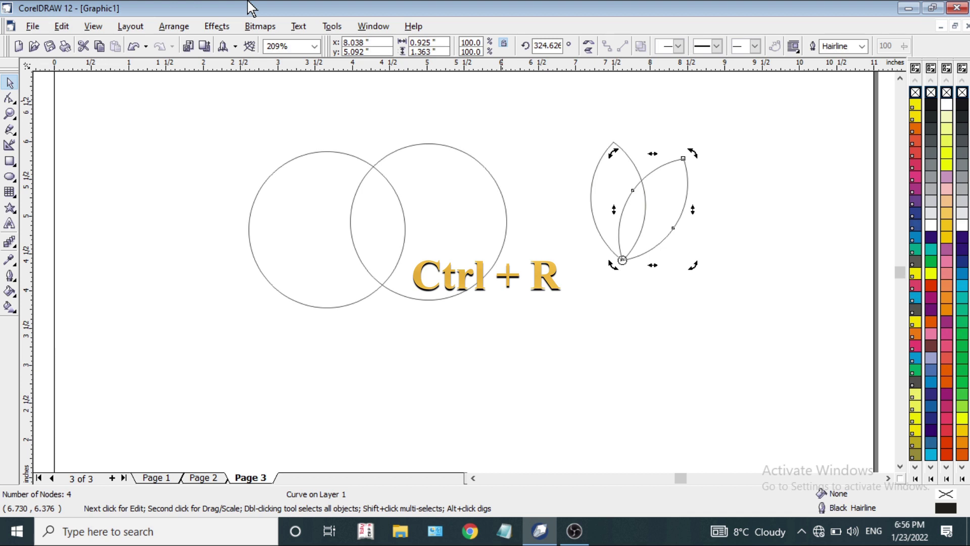
pyautogui.hotkey('ctrl', 'r')
pyautogui.hotkey('ctrl', 'r')
pyautogui.hotkey('ctrl', 'r')
pyautogui.hotkey('ctrl', 'r')
pyautogui.hotkey('ctrl', 'r')
pyautogui.hotkey('ctrl', 'r')
pyautogui.hotkey('ctrl', 'r')
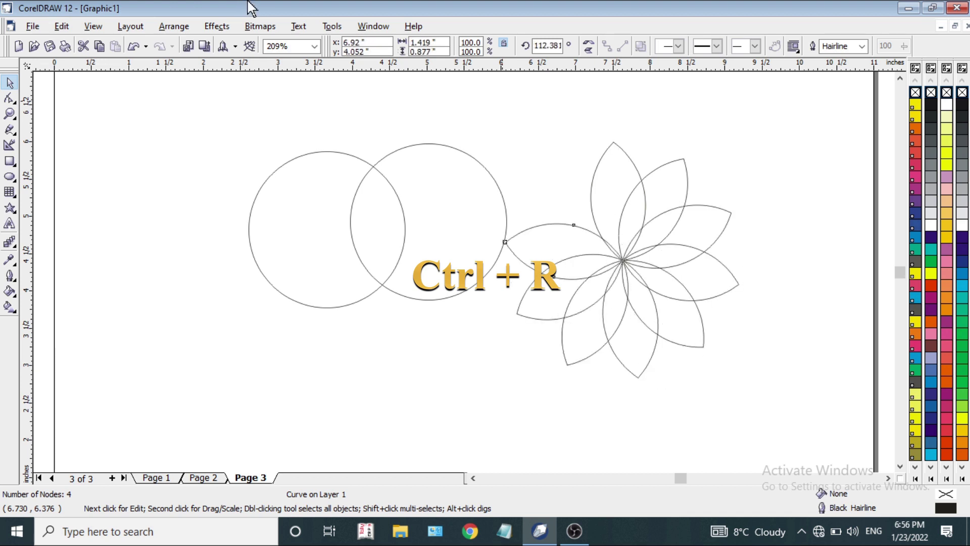
pyautogui.hotkey('ctrl', 'r')
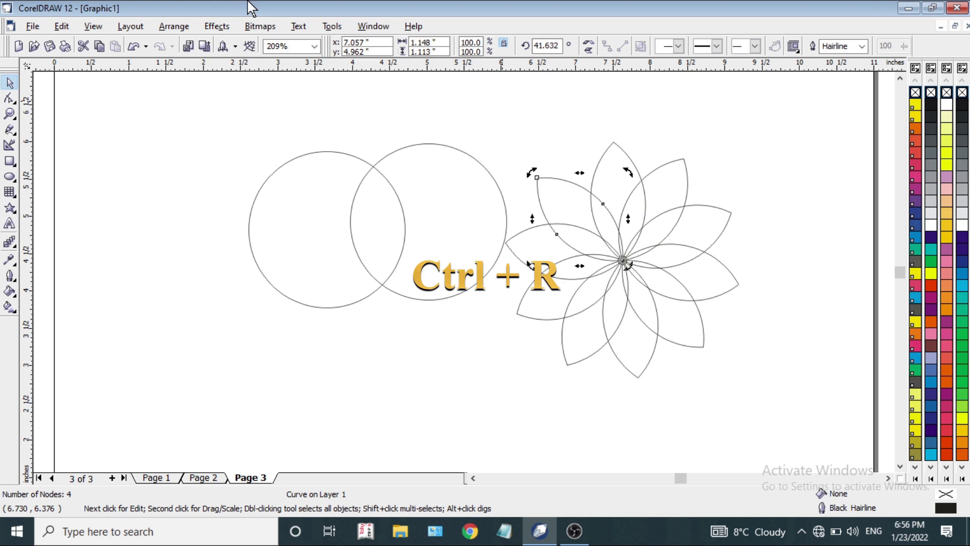
pyautogui.click(764, 167)
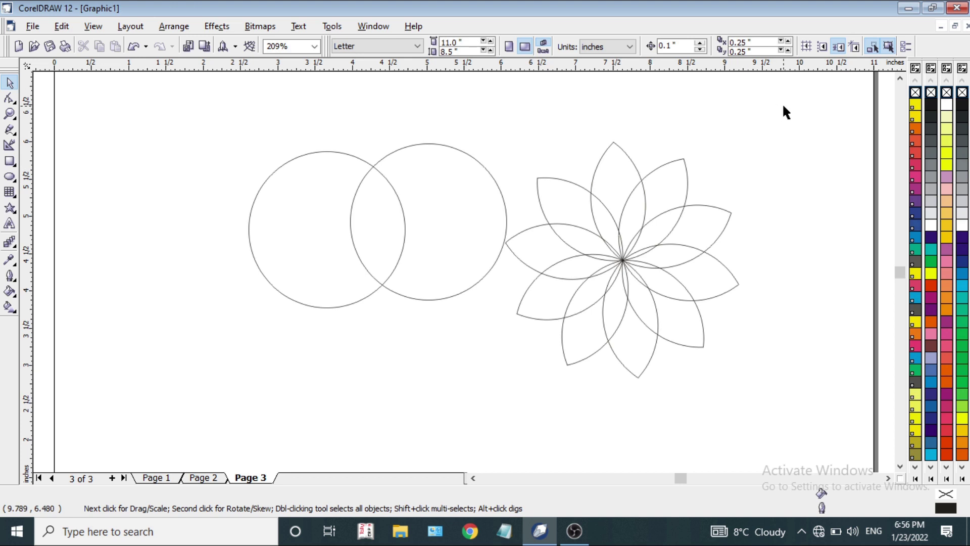
# Select all the flower's petals and move them right, clear of the two circles
pyautogui.moveTo(783, 105); pyautogui.dragTo(480, 410)
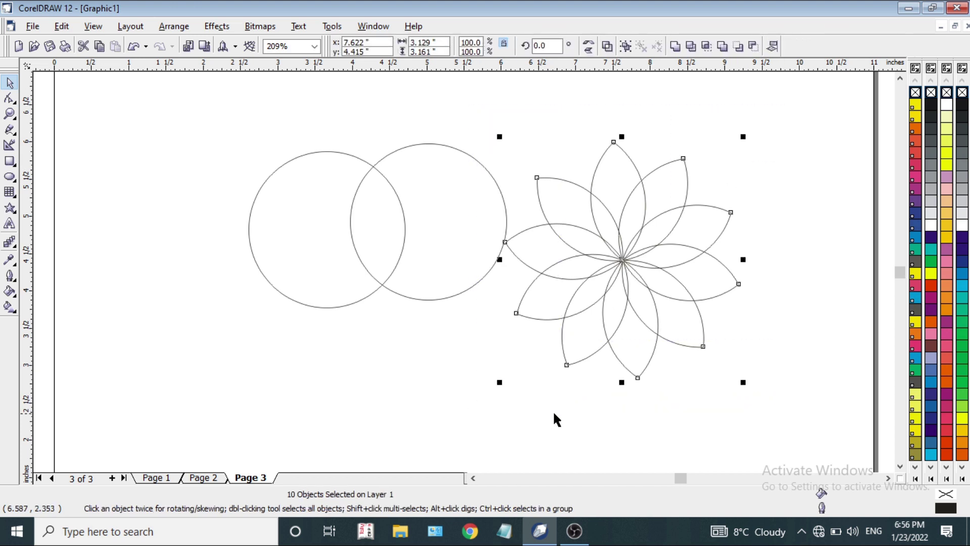
pyautogui.moveTo(628, 253); pyautogui.dragTo(798, 230)
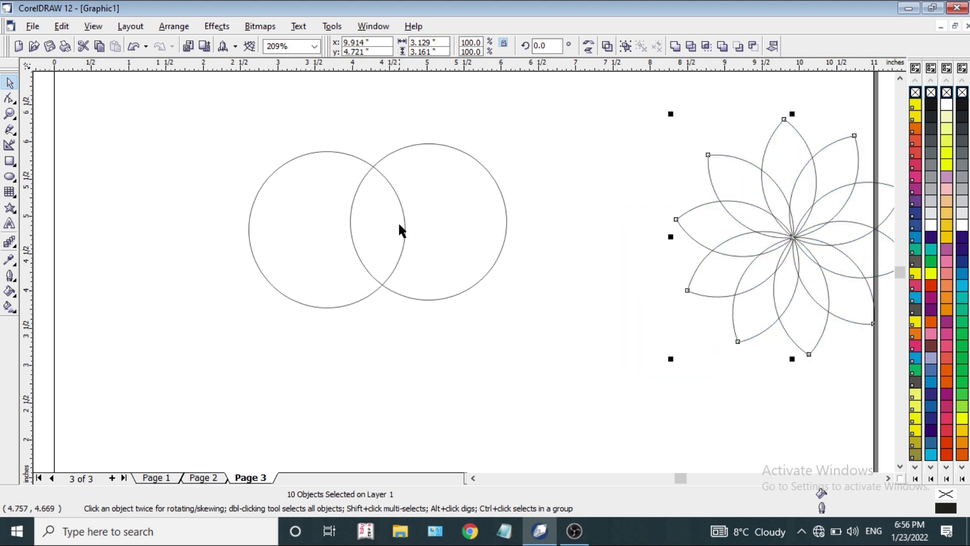
pyautogui.click(586, 136)
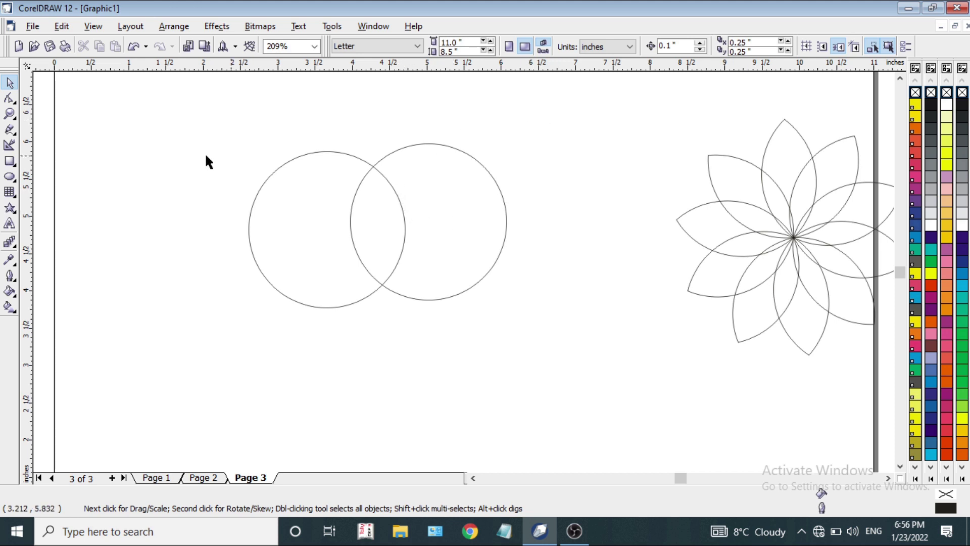
# Draw two partly overlapping rectangles left of the circles, the upper one about 1.49 by 1.67 inches
pyautogui.click(10, 161)
pyautogui.moveTo(108, 227); pyautogui.dragTo(228, 346)
pyautogui.moveTo(274, 150); pyautogui.dragTo(163, 273)
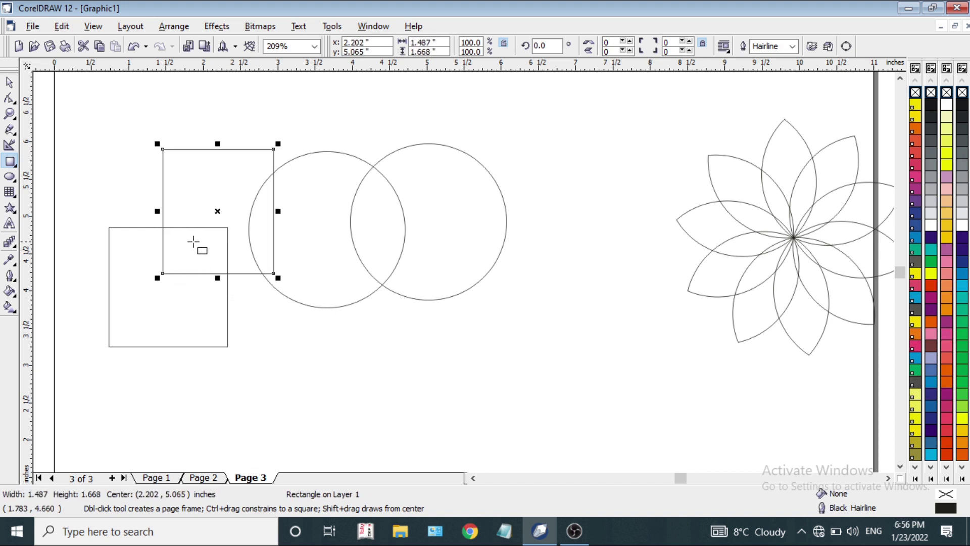
# Intersect the two overlapping rectangles and move the resulting small rectangle below the circles
pyautogui.click(9, 81)
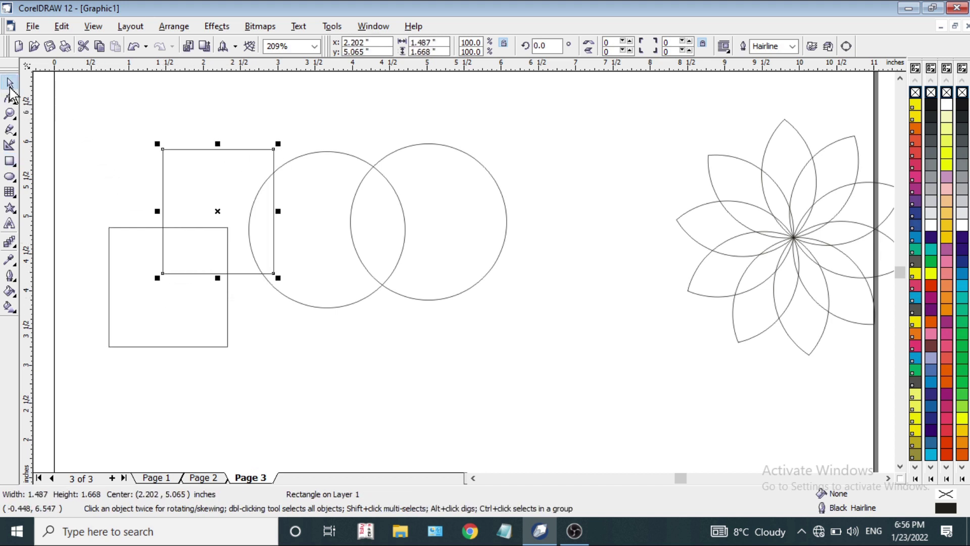
pyautogui.keyDown('shift'); pyautogui.click(146, 313); pyautogui.keyUp('shift')
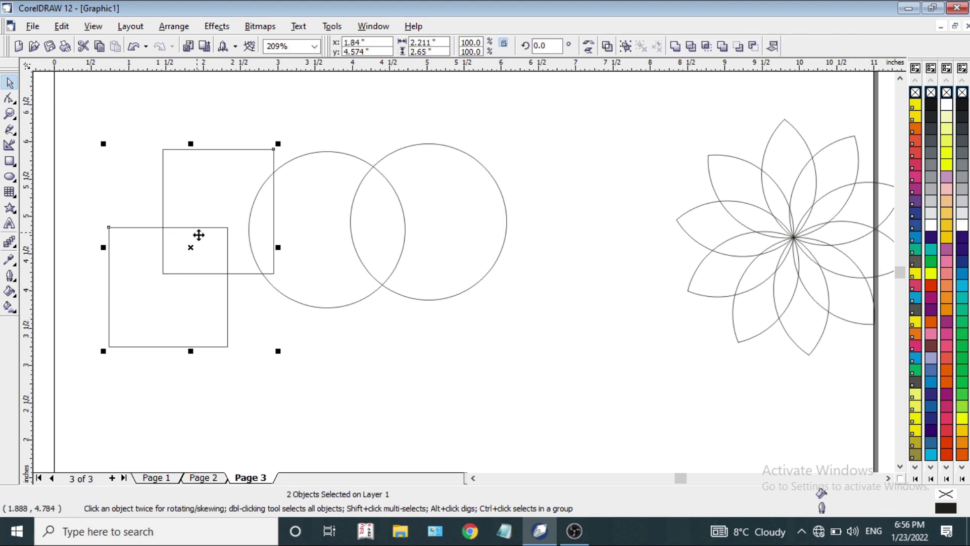
pyautogui.click(705, 46)
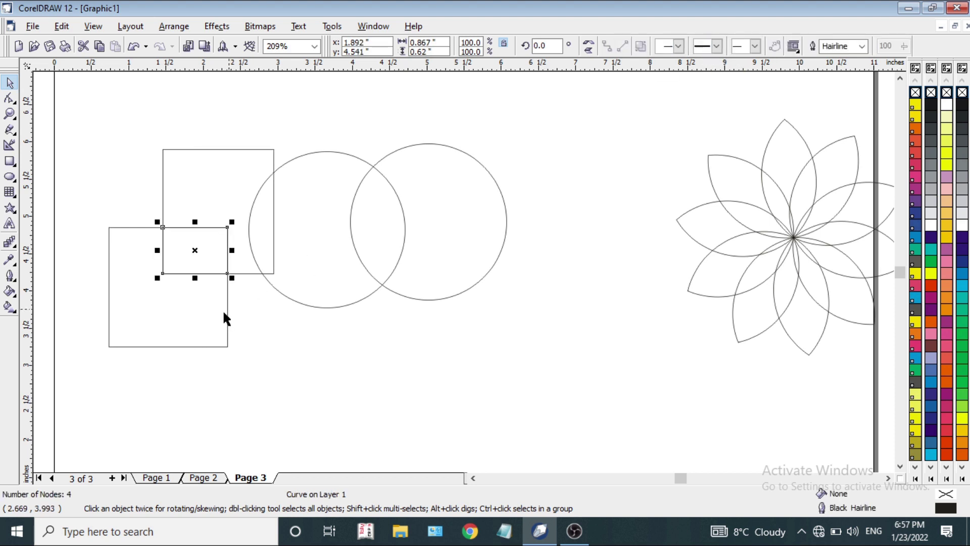
pyautogui.moveTo(198, 247); pyautogui.dragTo(380, 369)
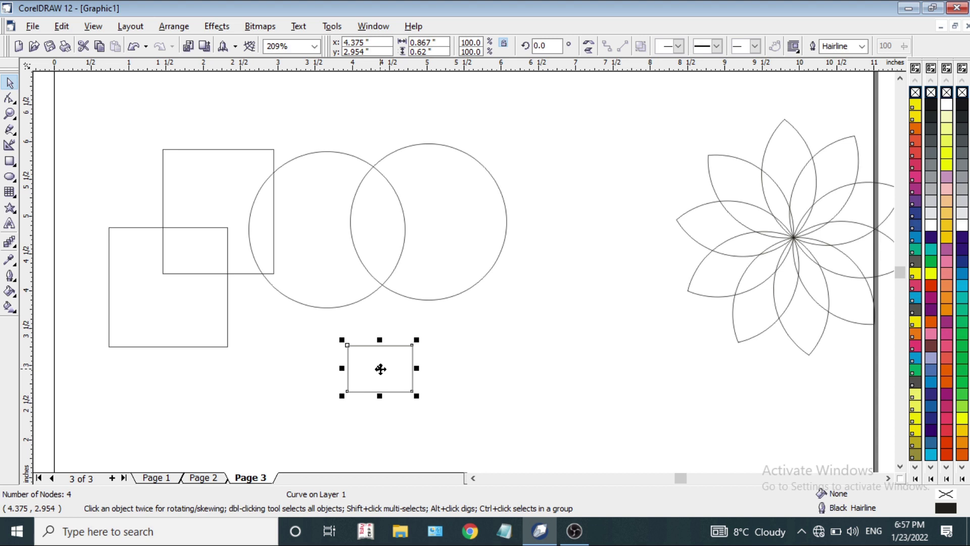
pyautogui.click(608, 347)
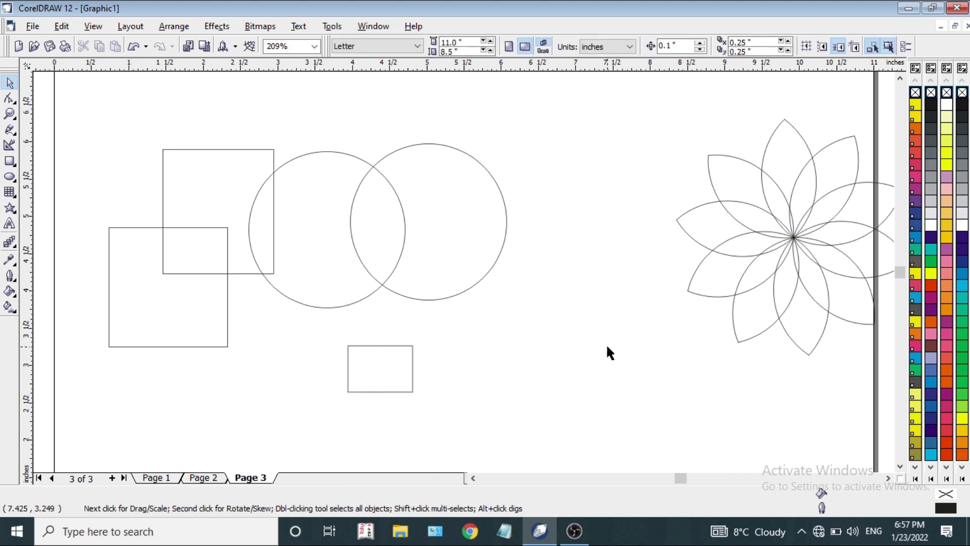
# Delete all the circles, rectangles and flower petals from page 3
pyautogui.hotkey('ctrl', 'a')
pyautogui.press('Delete')
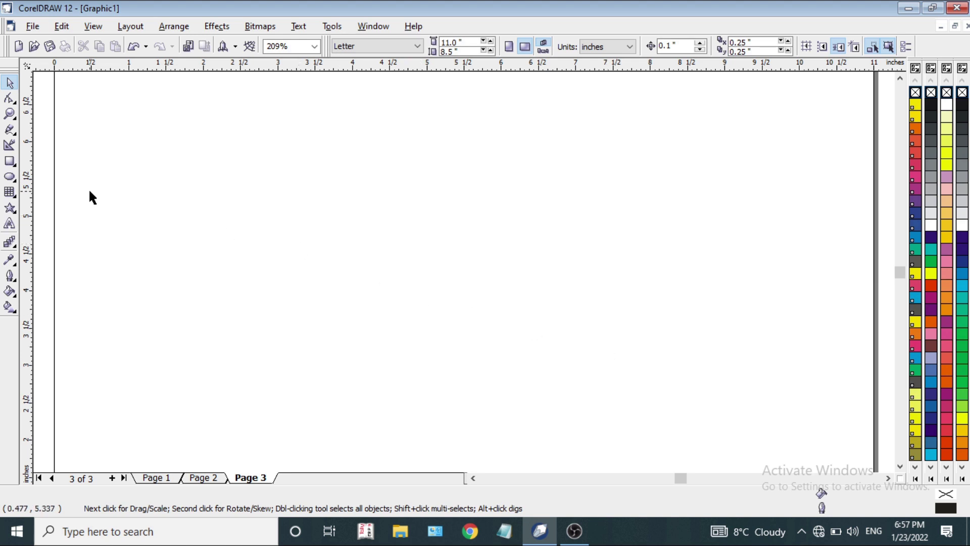
# Draw two separate, non-overlapping rectangles on page 3, together spanning about 3.82 by 1.37 inches, and select both
pyautogui.click(10, 161)
pyautogui.moveTo(159, 164); pyautogui.dragTo(271, 236)
pyautogui.moveTo(324, 134); pyautogui.dragTo(444, 217)
pyautogui.hotkey('ctrl', 'a')
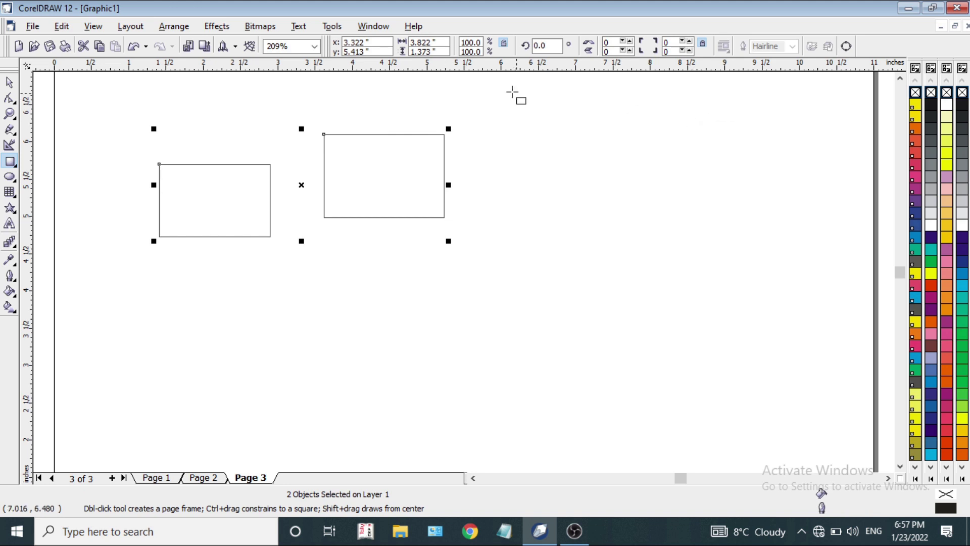
# Try the Simplify command on the two separate rectangles, then delete both from the page
pyautogui.click(9, 82)
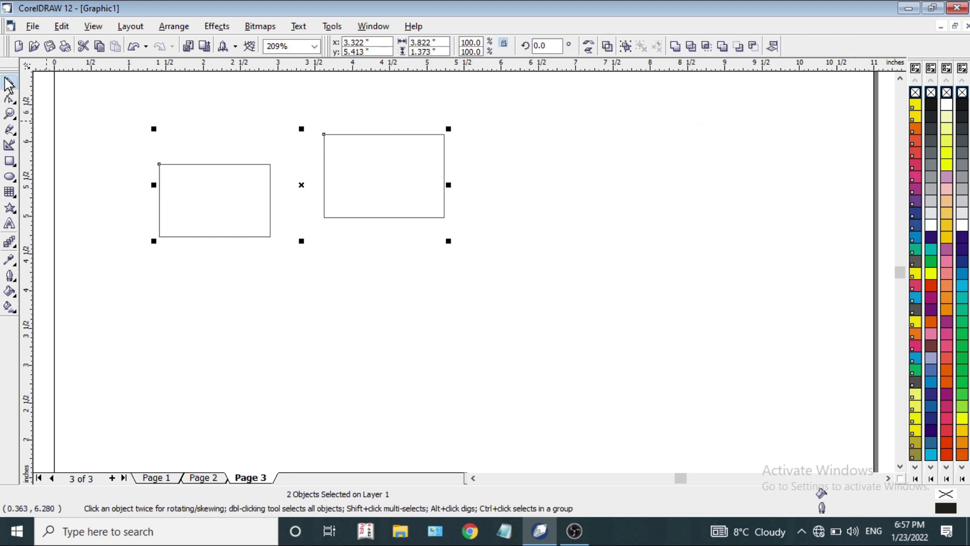
pyautogui.click(720, 49)
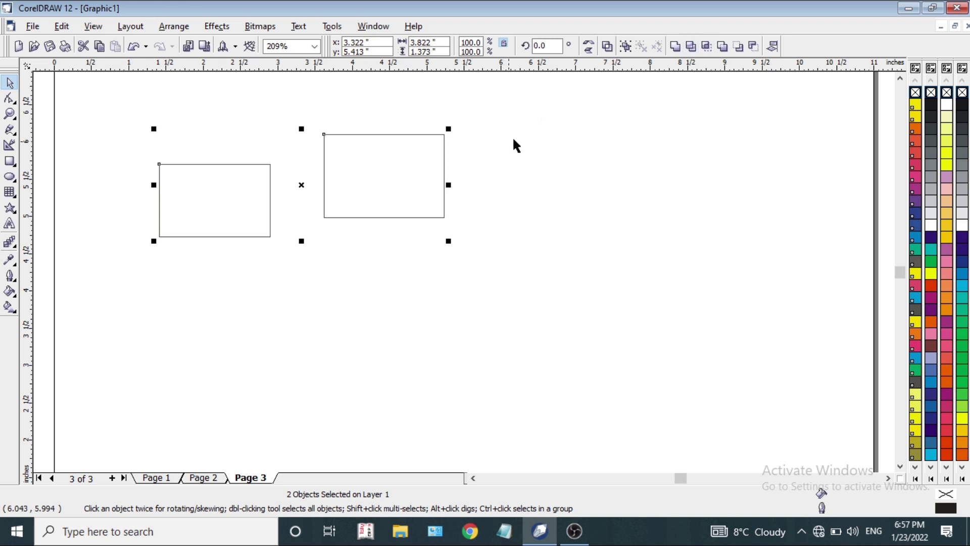
pyautogui.click(722, 49)
pyautogui.click(134, 127)
pyautogui.hotkey('ctrl', 'a')
pyautogui.press('Delete')
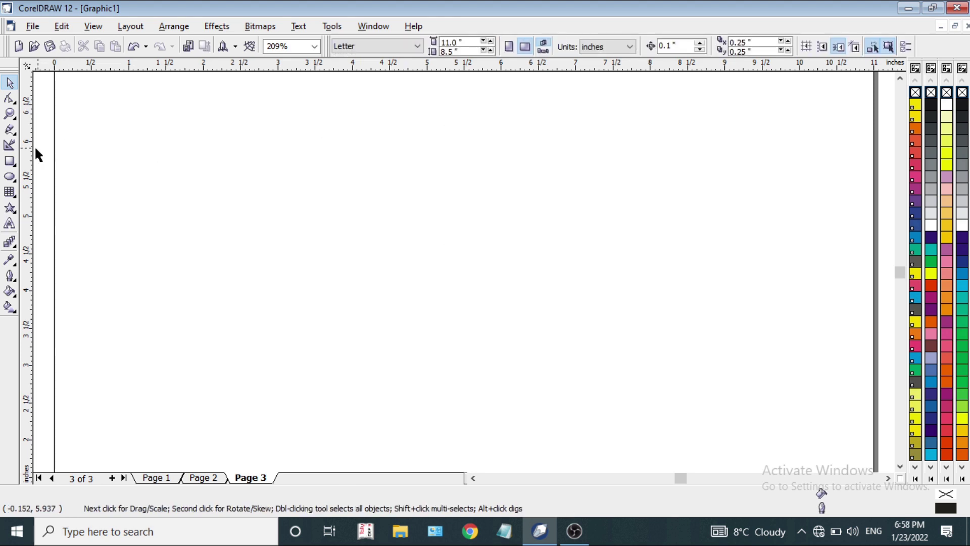
# Draw a vertical ellipse about 0.55 by 1.89 inches and add a copy rotated about 23.6° clockwise around its bottom end
pyautogui.click(9, 176)
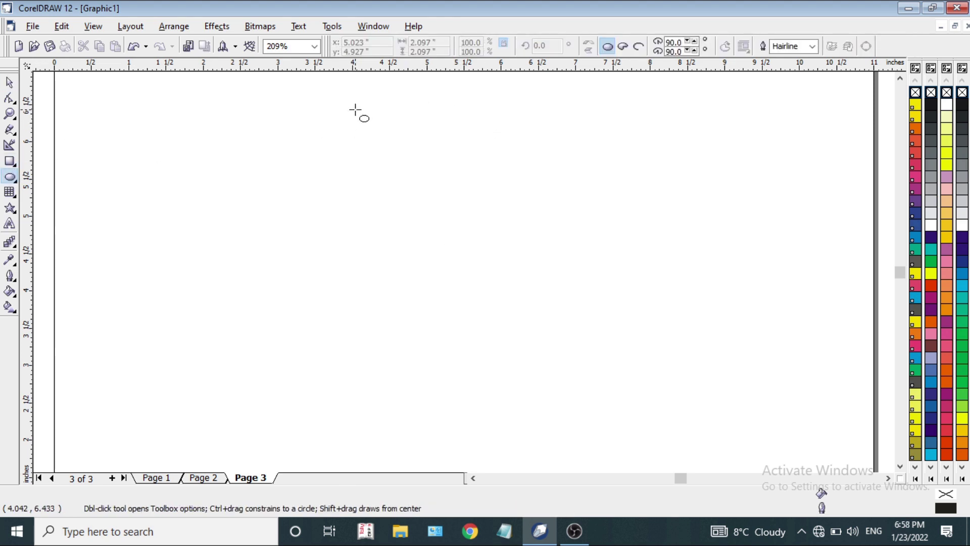
pyautogui.moveTo(355, 109); pyautogui.dragTo(397, 249)
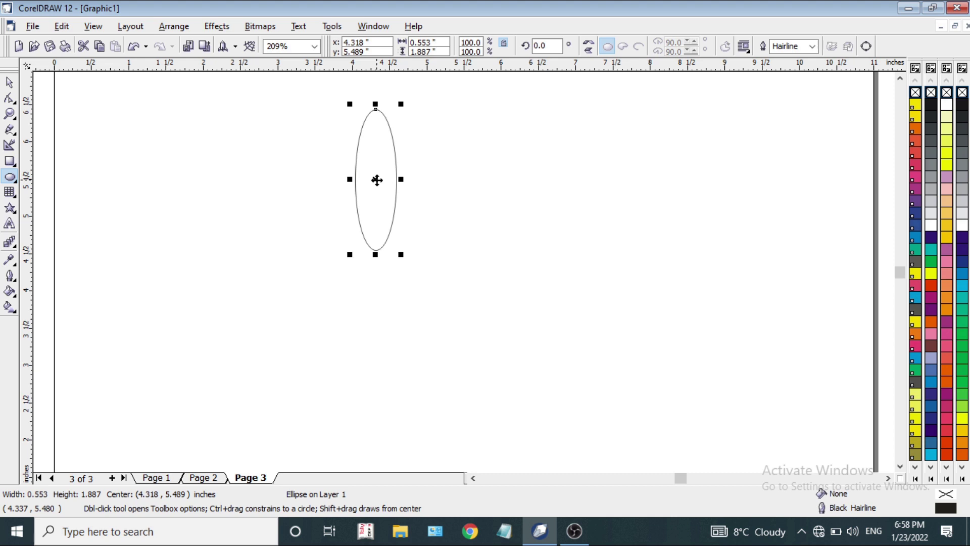
pyautogui.click(377, 180)
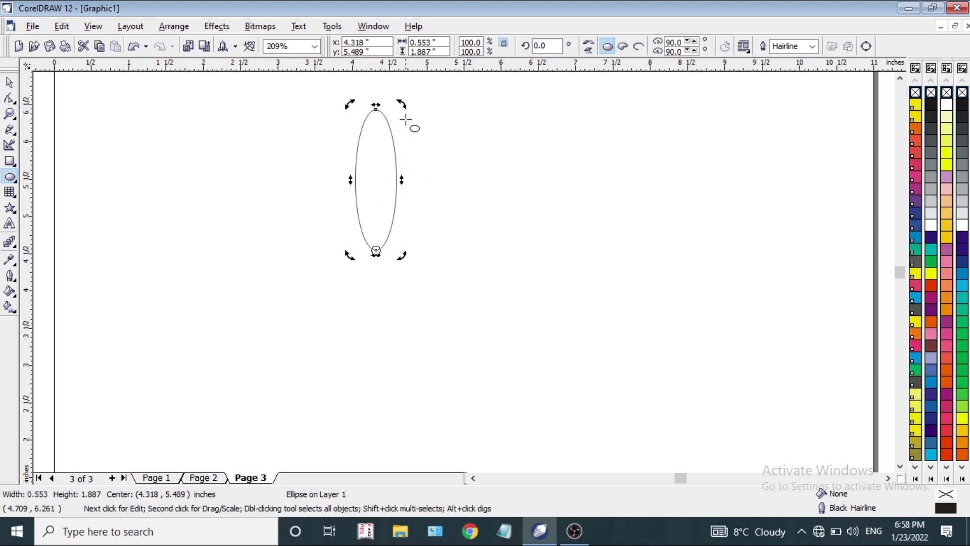
pyautogui.moveTo(403, 100); pyautogui.dragTo(465, 117)
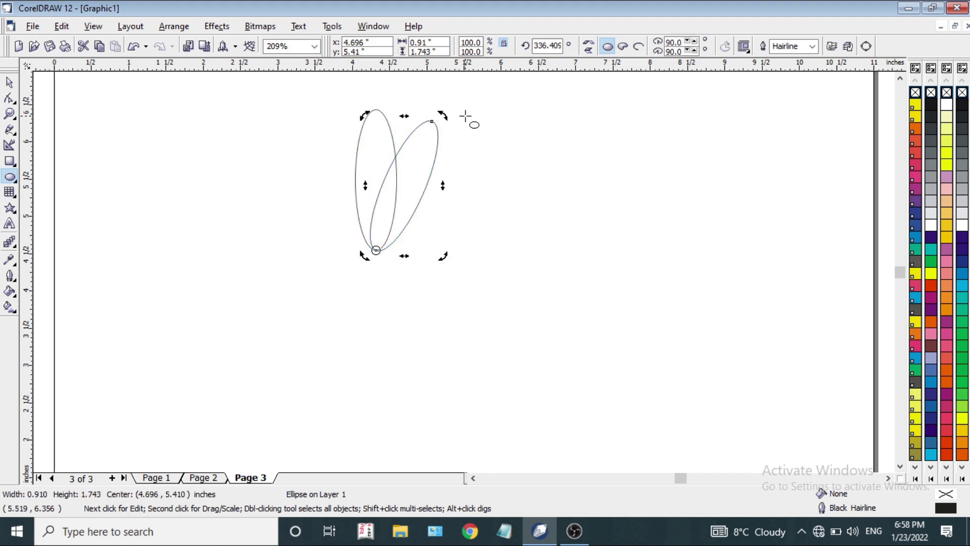
# Repeat the rotated duplication until the ellipses form a full flower of 15 petals, and leave nothing selected
pyautogui.hotkey('ctrl', 'r')
pyautogui.hotkey('ctrl', 'r')
pyautogui.hotkey('ctrl', 'r')
pyautogui.hotkey('ctrl', 'r')
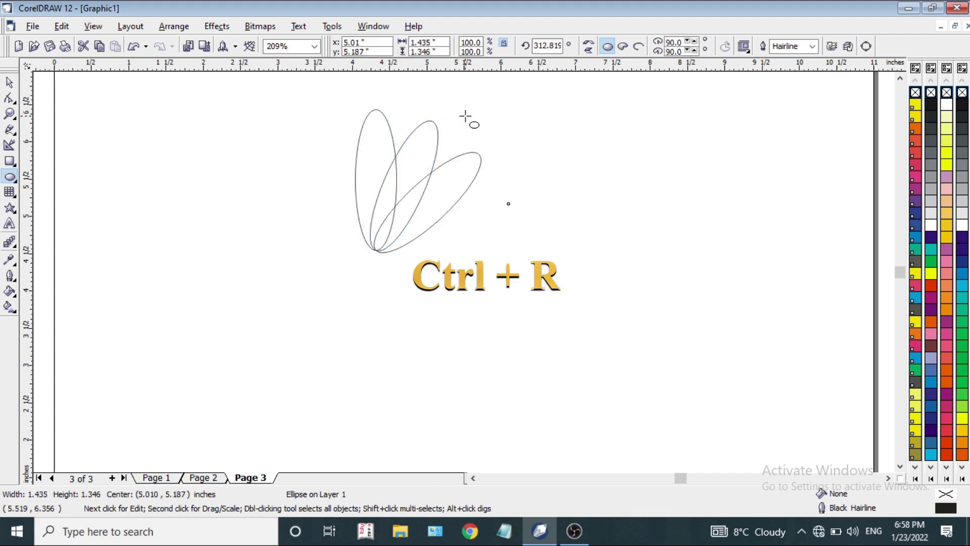
pyautogui.hotkey('ctrl', 'r')
pyautogui.hotkey('ctrl', 'r')
pyautogui.hotkey('ctrl', 'r')
pyautogui.hotkey('ctrl', 'r')
pyautogui.hotkey('ctrl', 'r')
pyautogui.hotkey('ctrl', 'r')
pyautogui.hotkey('ctrl', 'r')
pyautogui.hotkey('ctrl', 'r')
pyautogui.hotkey('ctrl', 'r')
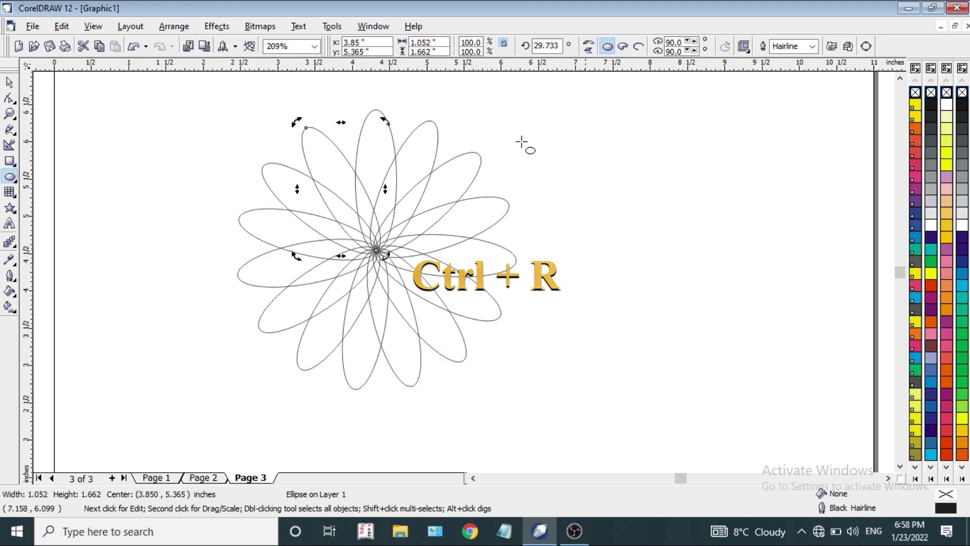
pyautogui.click(9, 82)
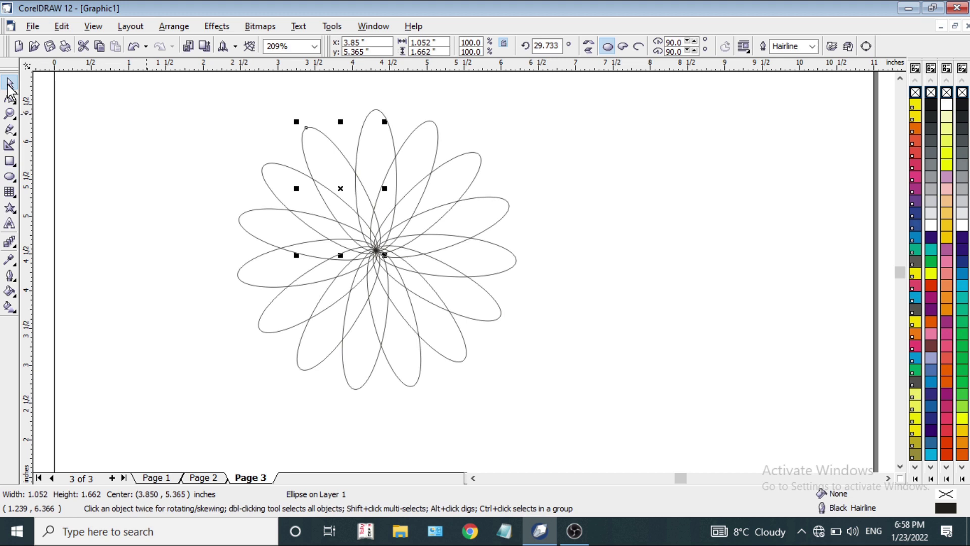
pyautogui.click(147, 141)
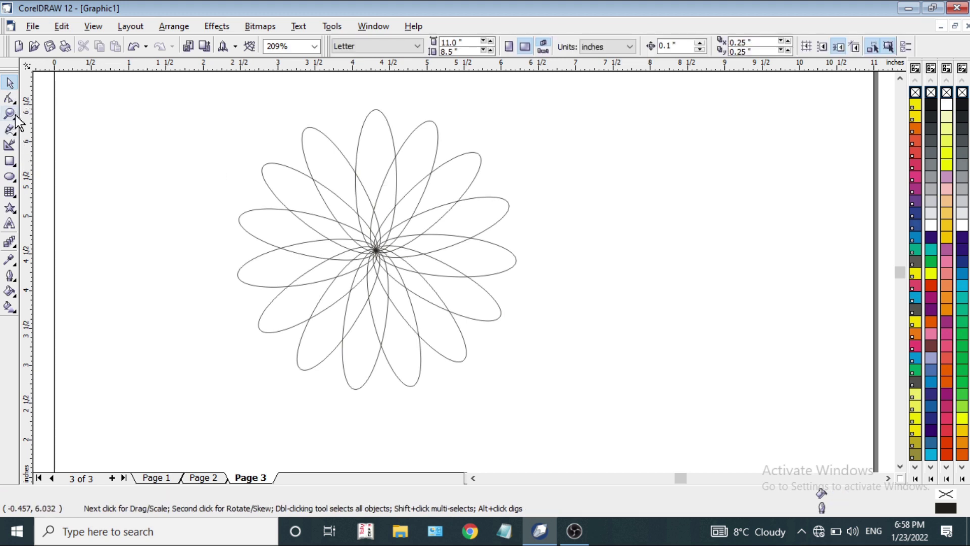
# Draw a circle, centre it on the flower's middle, and enlarge it to about 2.2 inches in diameter
pyautogui.click(9, 176)
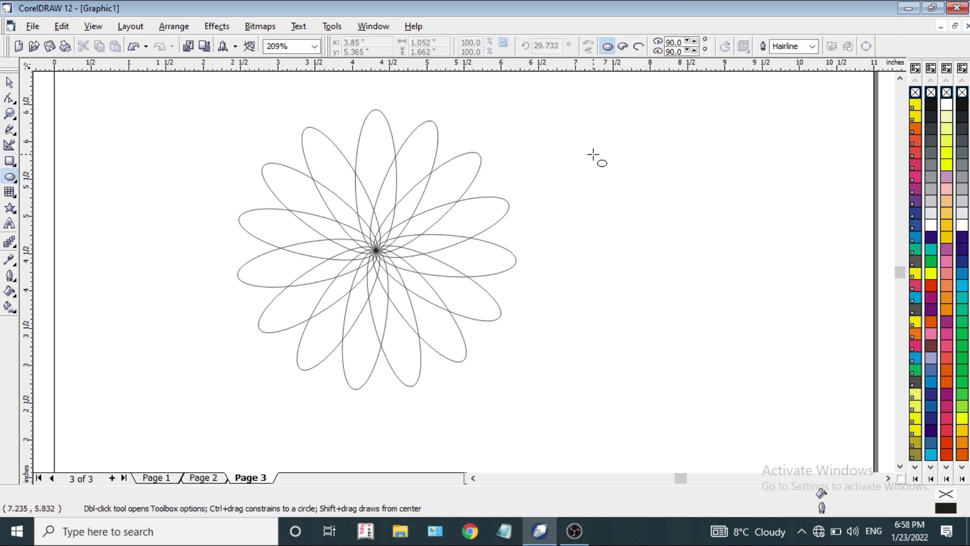
pyautogui.moveTo(593, 153)
pyautogui.mouseDown()
pyautogui.moveTo(738, 297)
pyautogui.moveTo(726, 279)
pyautogui.mouseUp()
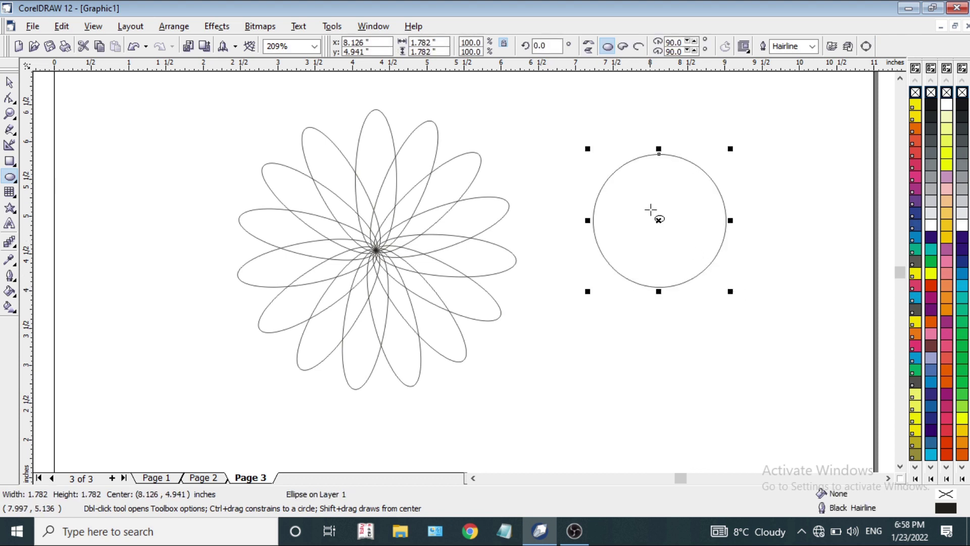
pyautogui.moveTo(657, 219); pyautogui.dragTo(373, 247)
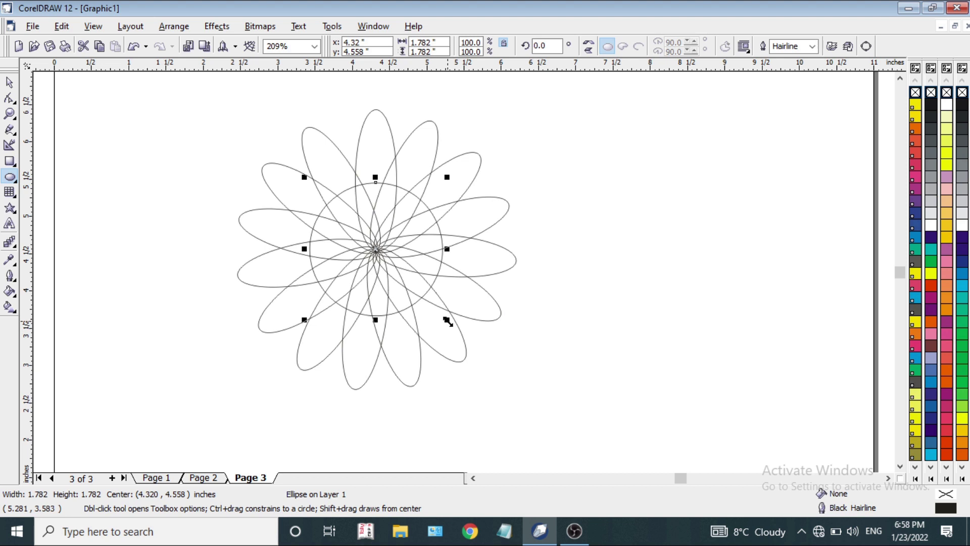
pyautogui.moveTo(447, 319); pyautogui.dragTo(462, 335)
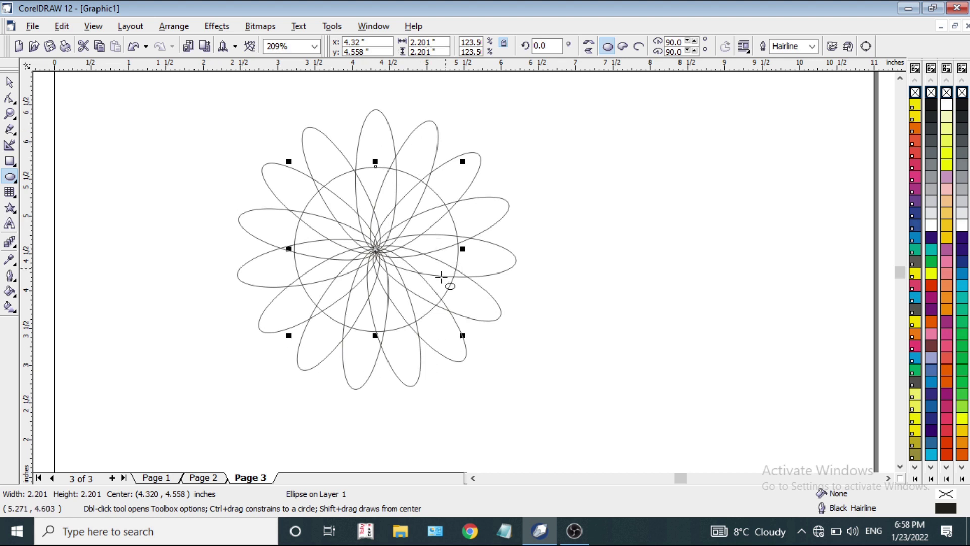
# Select all the petals and the centre circle and apply Trim to them
pyautogui.click(9, 83)
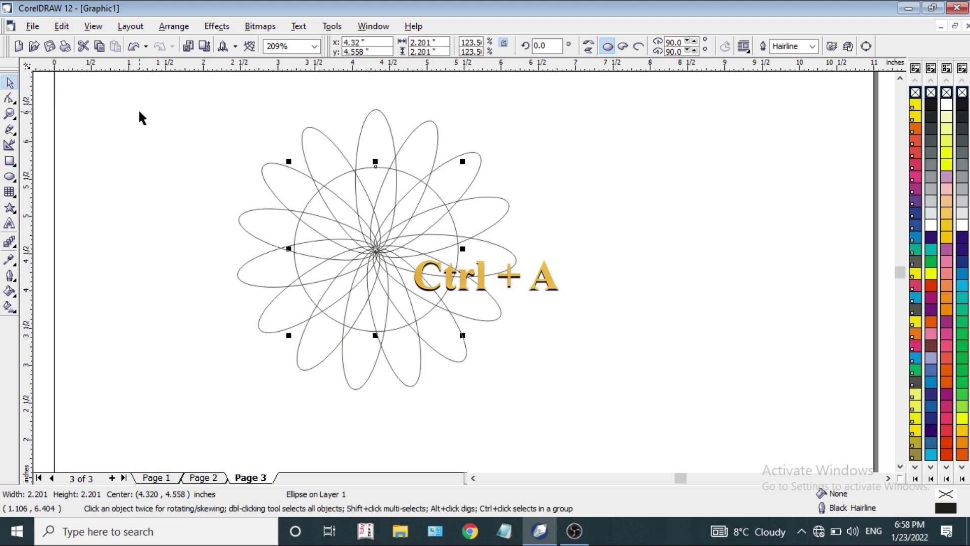
pyautogui.click(150, 106)
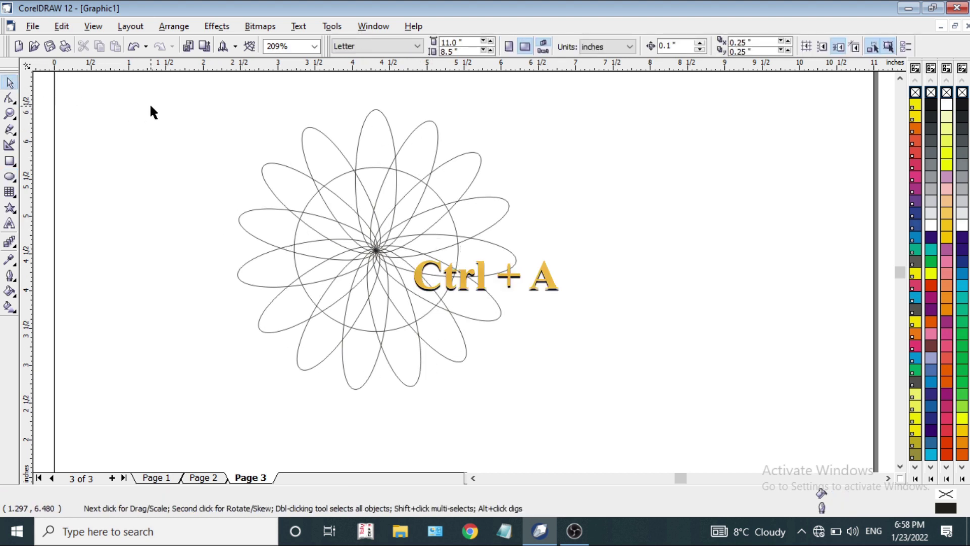
pyautogui.hotkey('ctrl', 'a')
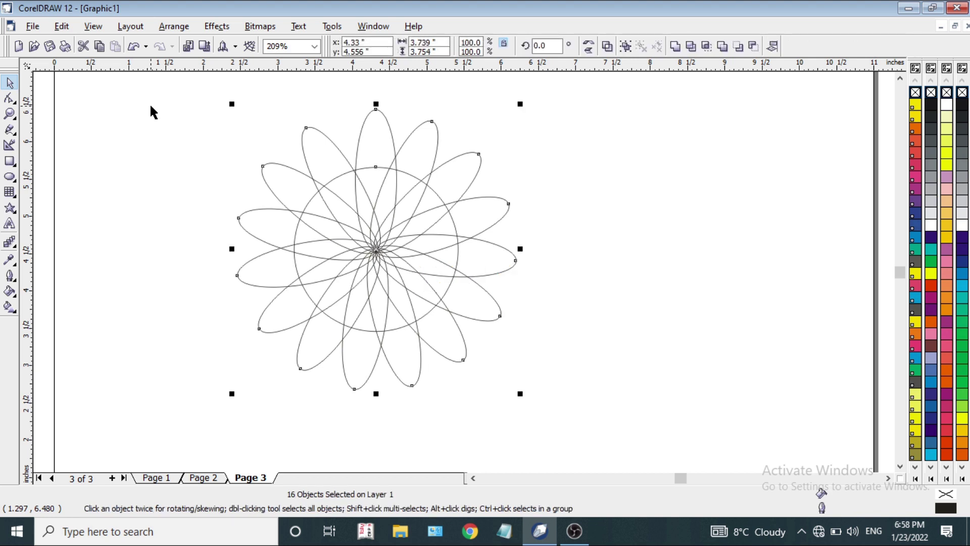
pyautogui.click(691, 48)
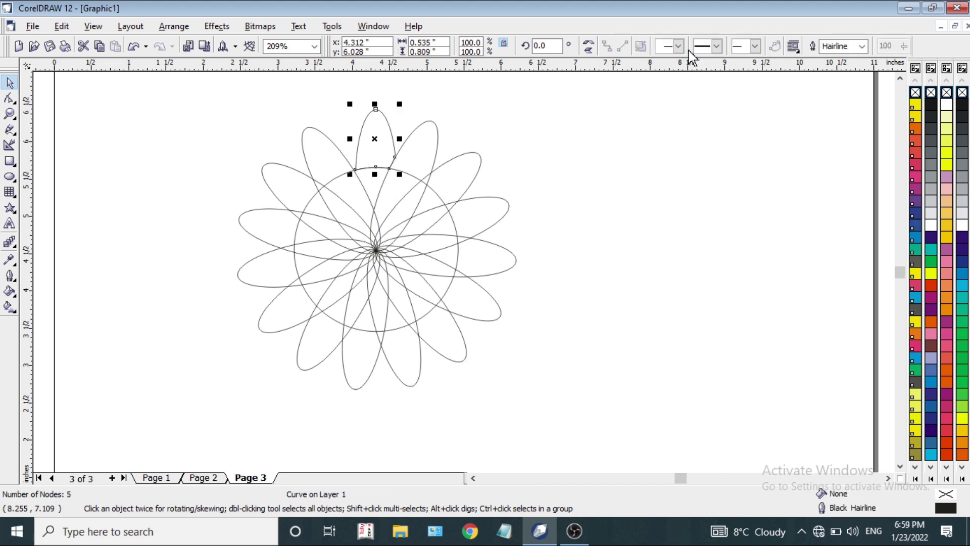
# Move the trimmed top petal, the two petals clockwise from it and the circle out of place to inspect the trim
pyautogui.moveTo(377, 138); pyautogui.dragTo(625, 130)
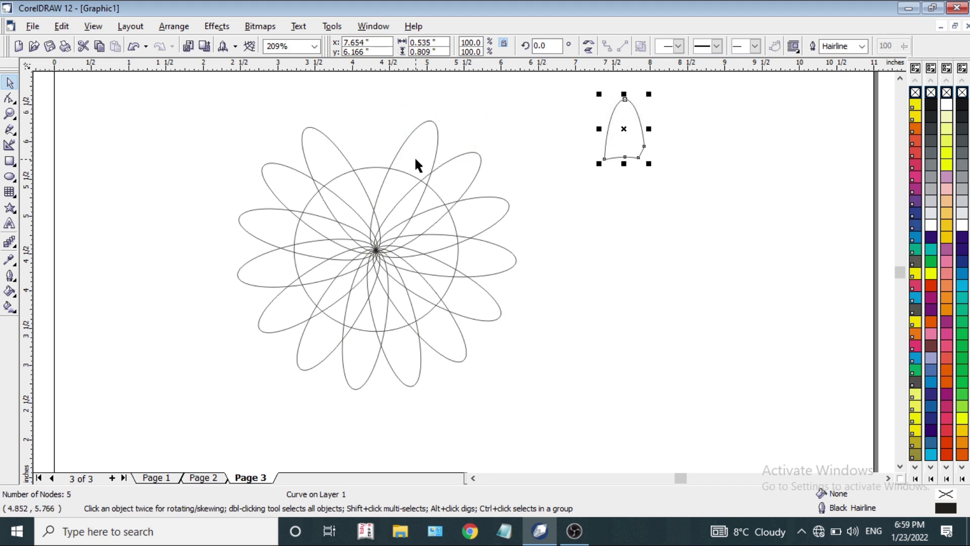
pyautogui.moveTo(414, 157); pyautogui.dragTo(740, 287)
pyautogui.click(455, 156)
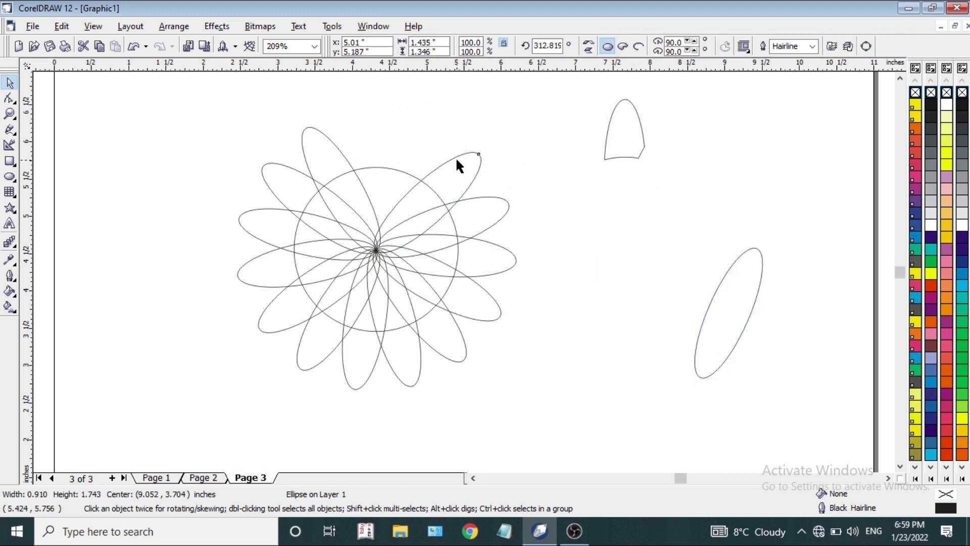
pyautogui.moveTo(456, 156); pyautogui.dragTo(525, 93)
pyautogui.moveTo(426, 192); pyautogui.dragTo(407, 122)
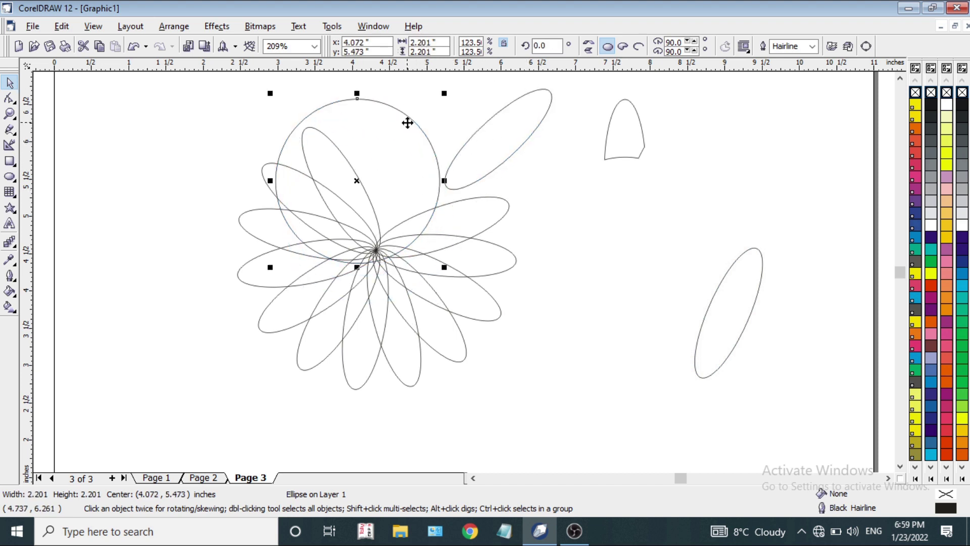
# Undo the petal and circle moves and the Trim, restoring the complete overlapping flower
pyautogui.hotkey('ctrl', 'z')
pyautogui.hotkey('ctrl', 'z')
pyautogui.hotkey('ctrl', 'z')
pyautogui.hotkey('ctrl', 'z')
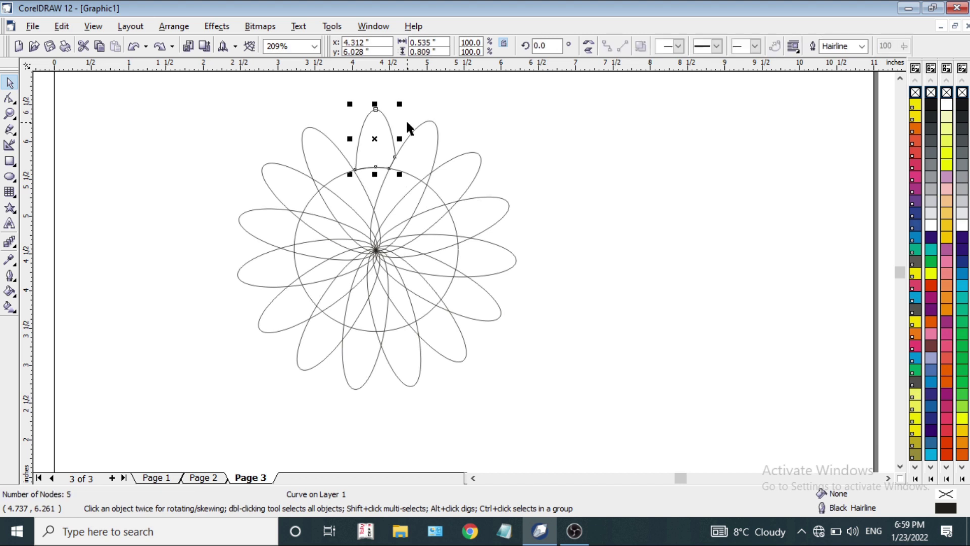
pyautogui.click(406, 125)
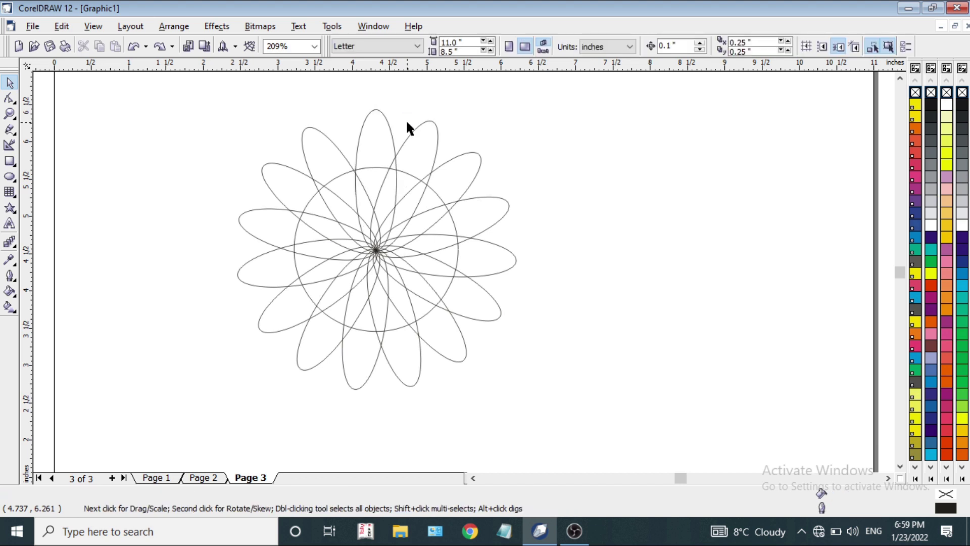
# Apply Simplify to all the petals and the centre circle, and clear the selection
pyautogui.hotkey('ctrl', 'a')
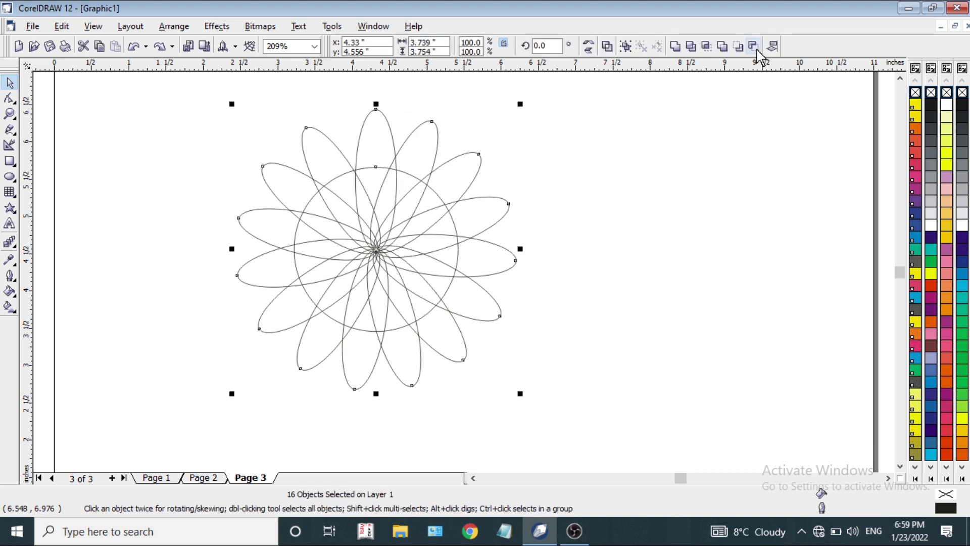
pyautogui.click(725, 49)
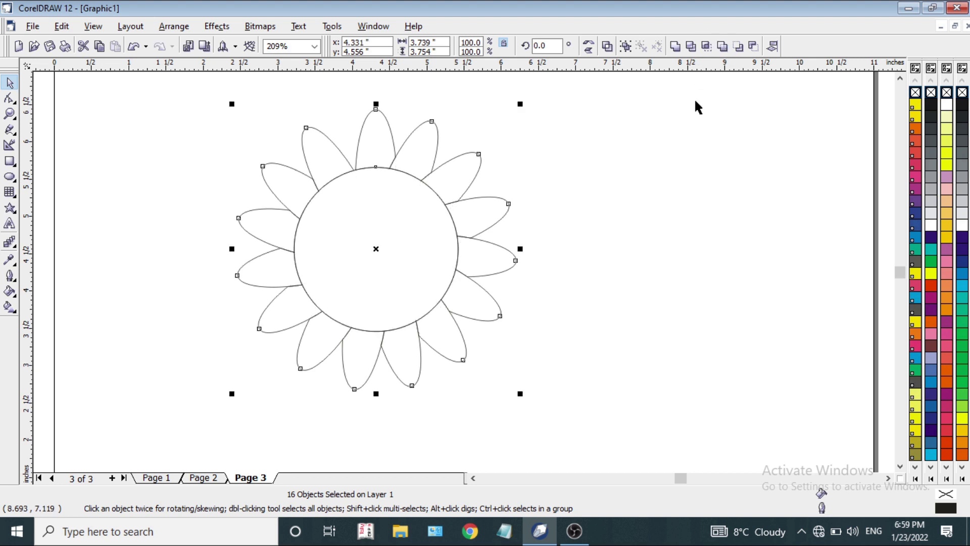
pyautogui.click(706, 146)
# Move the centre circle to the right of the flower and pull several simplified petals outward to inspect their cut shapes
pyautogui.moveTo(375, 271); pyautogui.dragTo(654, 260)
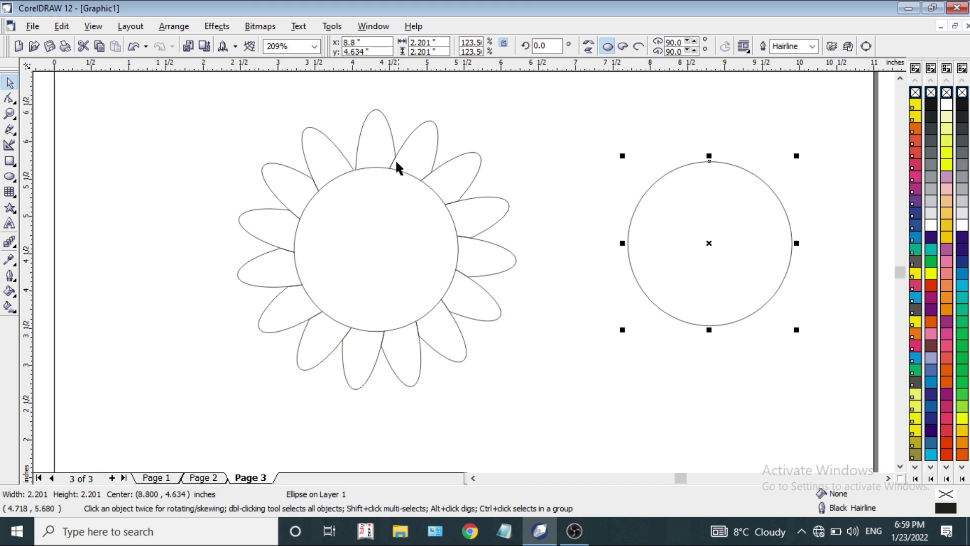
pyautogui.moveTo(395, 159); pyautogui.dragTo(433, 130)
pyautogui.moveTo(428, 192); pyautogui.dragTo(486, 146)
pyautogui.moveTo(453, 205); pyautogui.dragTo(472, 193)
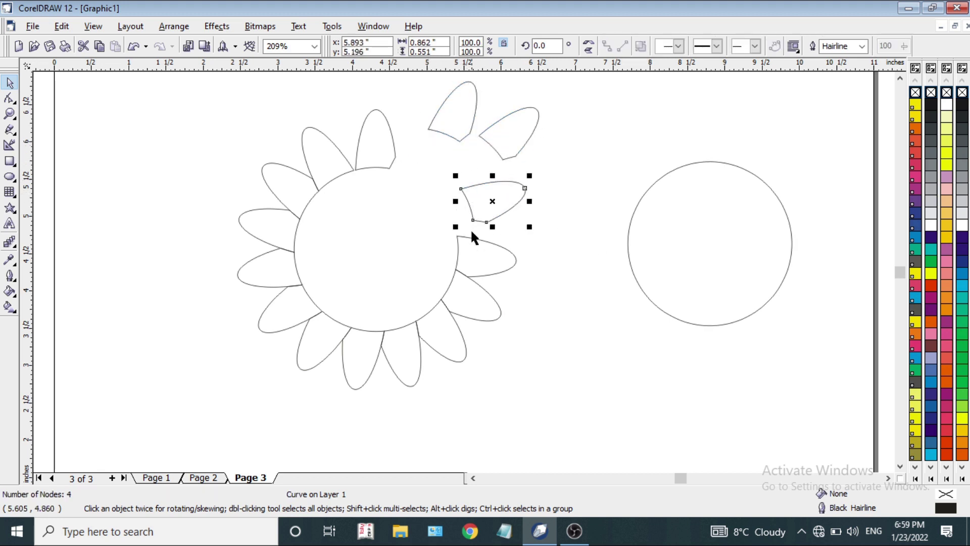
pyautogui.moveTo(471, 247); pyautogui.dragTo(498, 251)
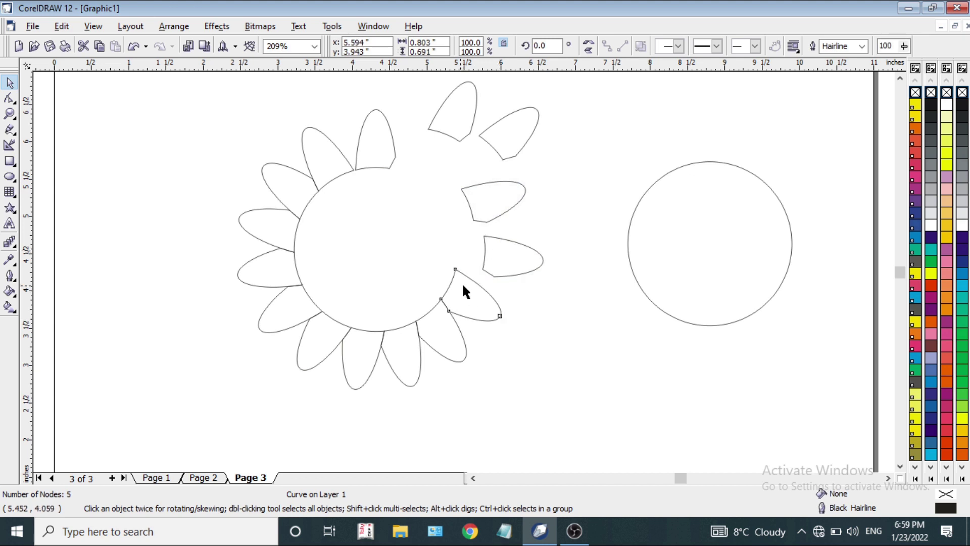
pyautogui.moveTo(462, 283); pyautogui.dragTo(490, 289)
pyautogui.click(423, 313)
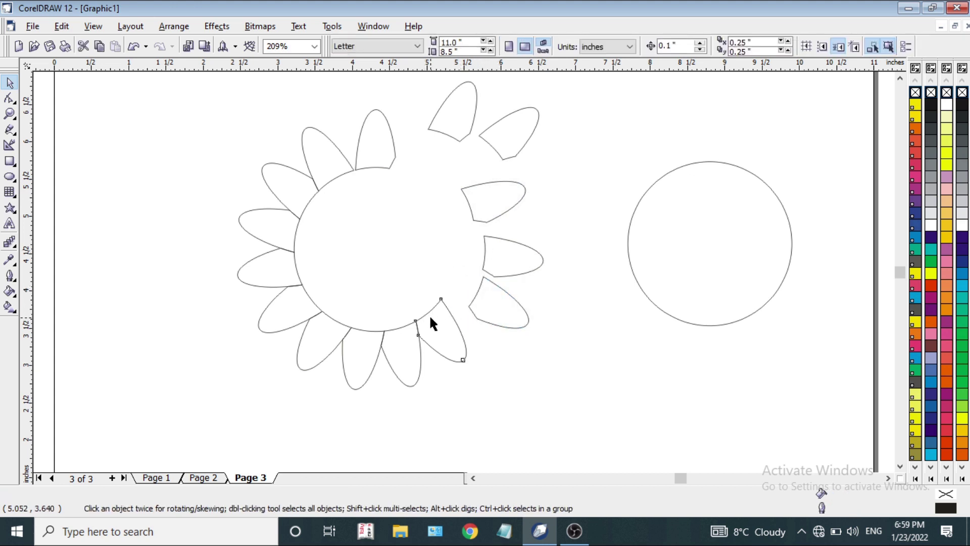
pyautogui.moveTo(429, 314); pyautogui.dragTo(344, 362)
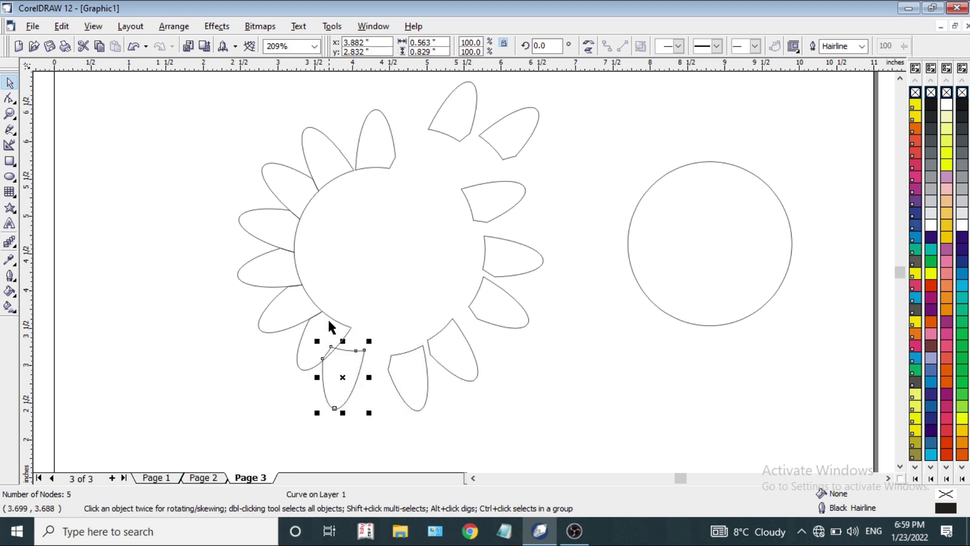
pyautogui.moveTo(323, 319); pyautogui.dragTo(296, 337)
# Undo all the moves so the circle and the simplified petals return to their places in the flower
pyautogui.hotkey('ctrl', 'z')
pyautogui.hotkey('ctrl', 'z')
pyautogui.hotkey('ctrl', 'z')
pyautogui.hotkey('ctrl', 'z')
pyautogui.hotkey('ctrl', 'z')
pyautogui.hotkey('ctrl', 'z')
pyautogui.hotkey('ctrl', 'z')
pyautogui.hotkey('ctrl', 'z')
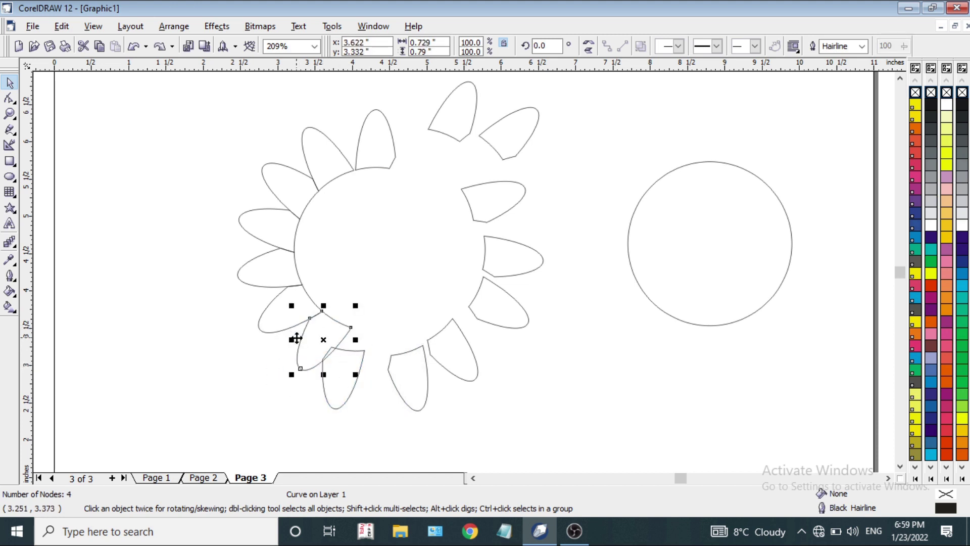
pyautogui.hotkey('ctrl', 'z')
pyautogui.hotkey('ctrl', 'z')
pyautogui.hotkey('ctrl', 'z')
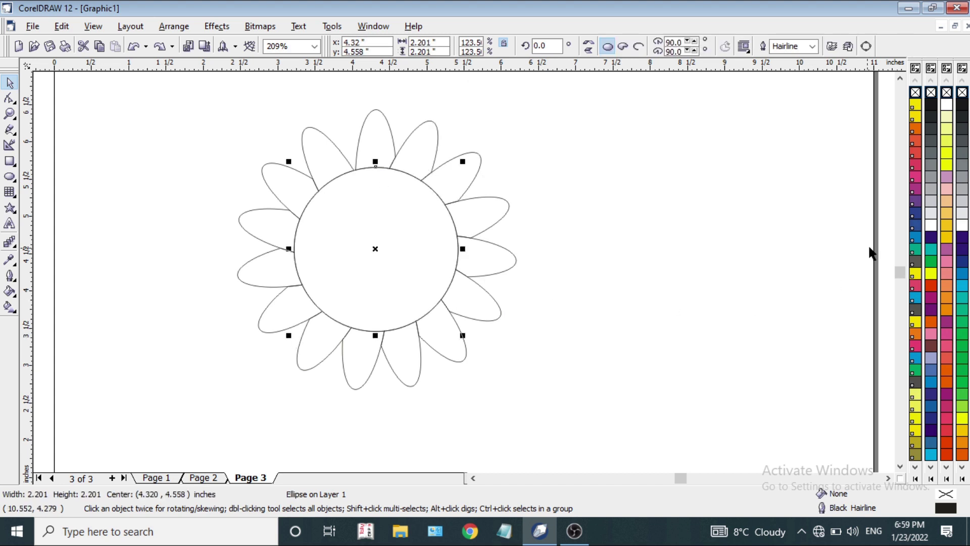
# Fill the flower's centre circle with PANTONE Yellow 012 U
pyautogui.click(916, 115)
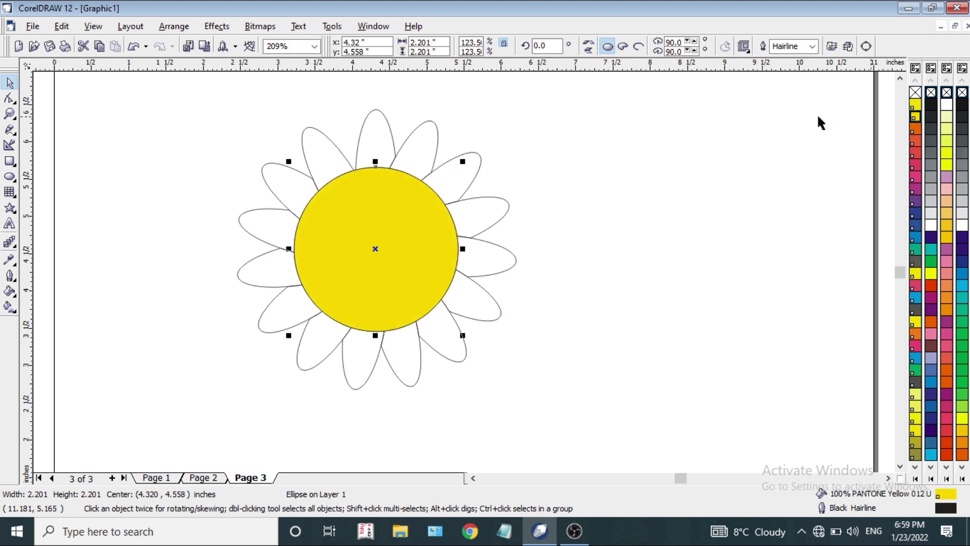
# Fill all the petals and the centre circle with Red, remove their outlines, and clear the selection
pyautogui.click(722, 117)
pyautogui.hotkey('ctrl', 'a')
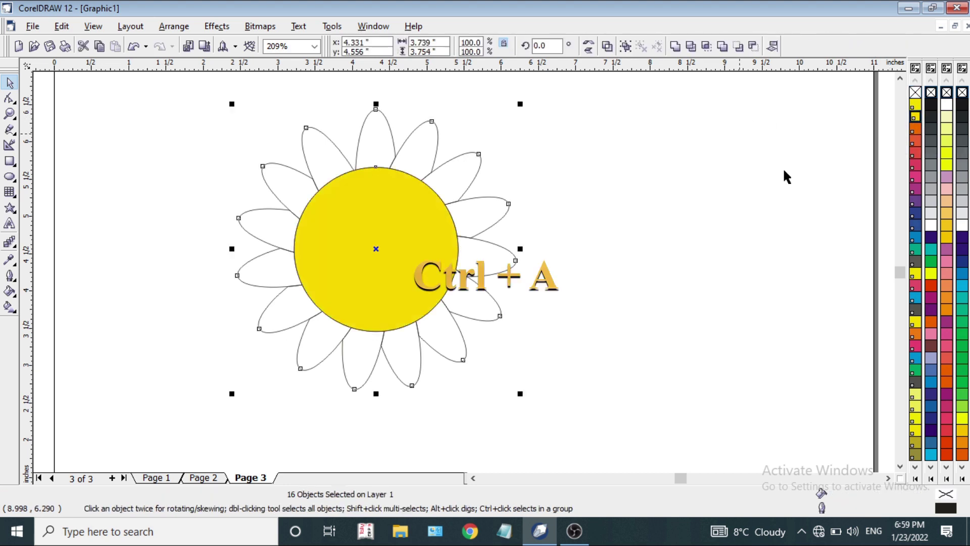
pyautogui.click(929, 282)
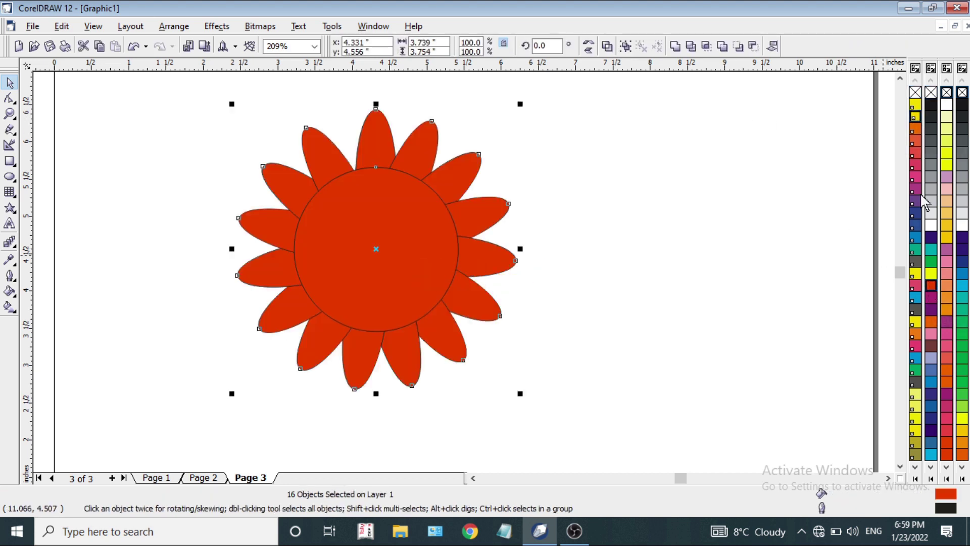
pyautogui.rightClick(915, 93)
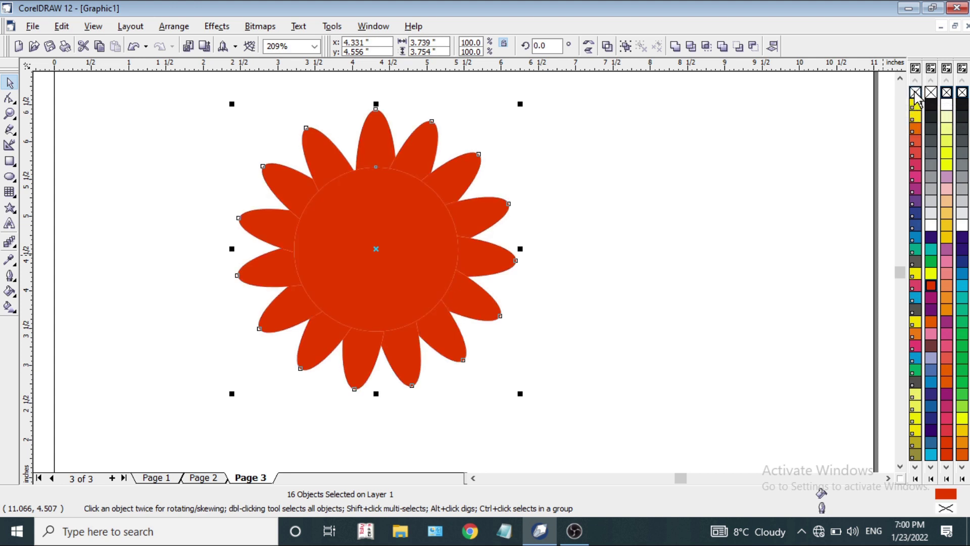
pyautogui.click(760, 122)
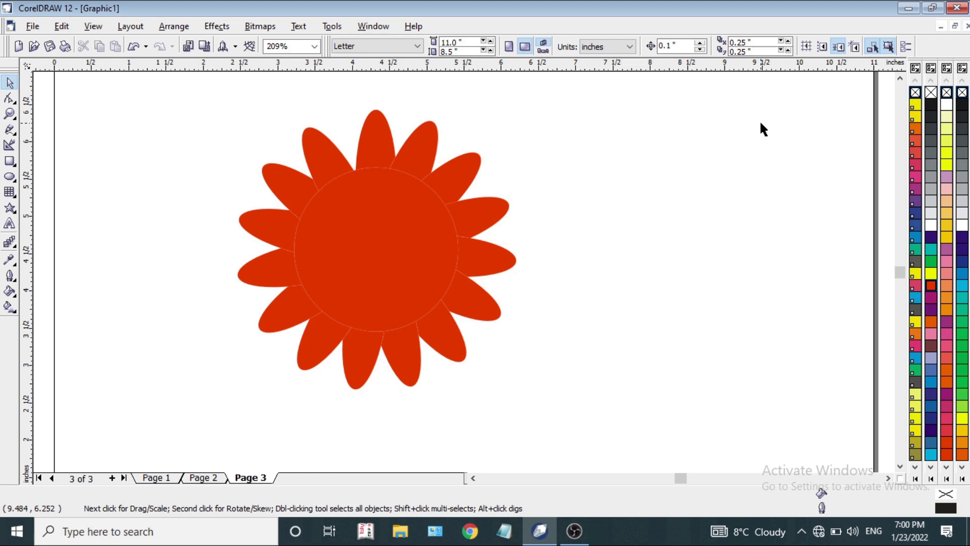
# Fill the flower's centre circle with FFCC00 and move the whole flower to the right side of the page
pyautogui.click(442, 236)
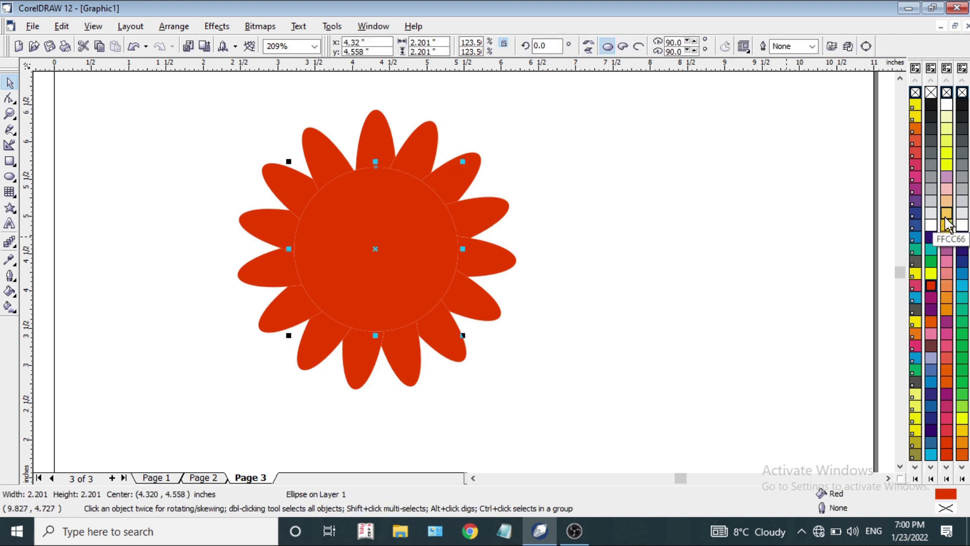
pyautogui.click(946, 238)
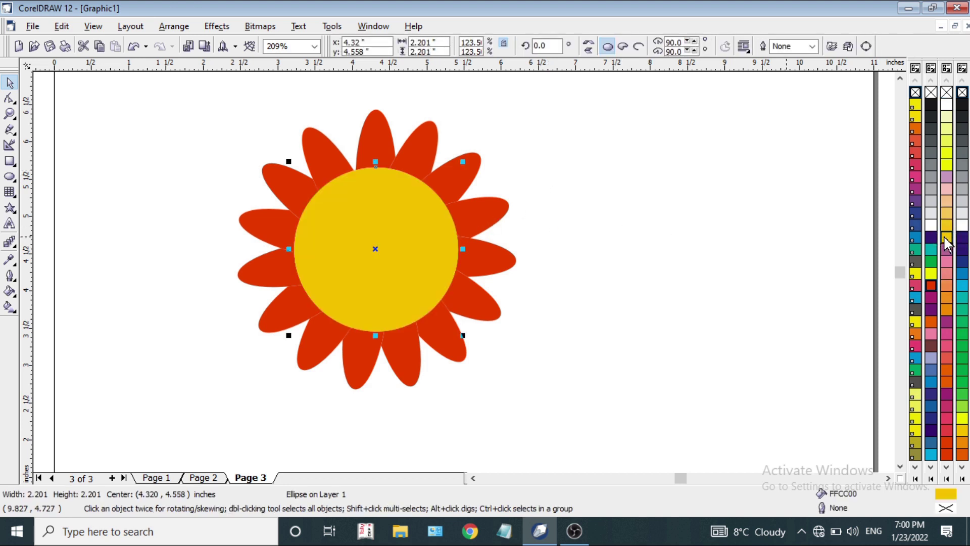
pyautogui.click(637, 206)
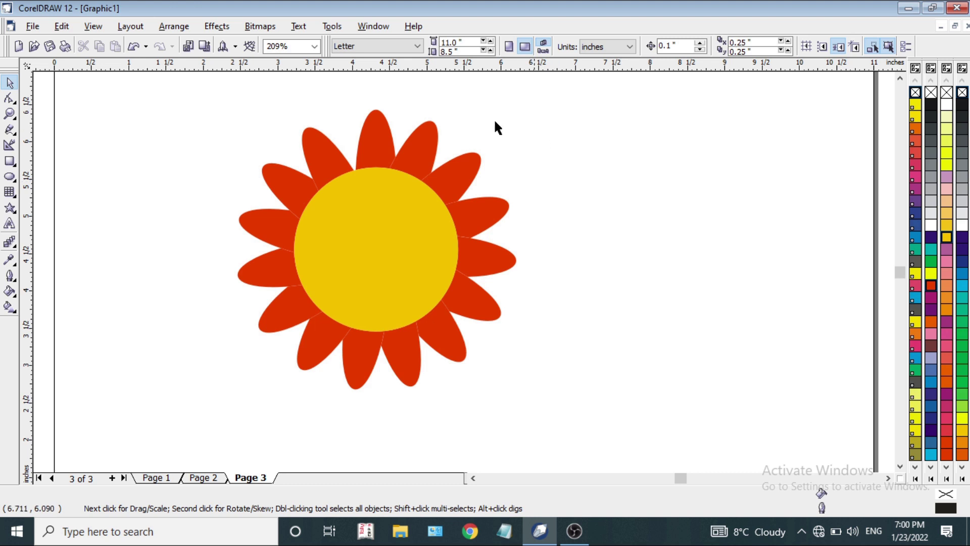
pyautogui.moveTo(176, 97); pyautogui.dragTo(706, 401)
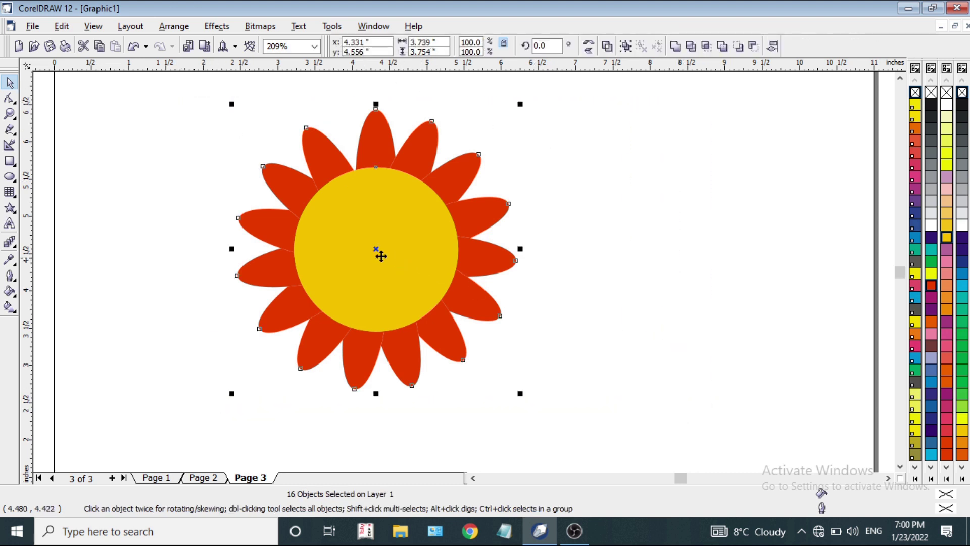
pyautogui.moveTo(379, 253); pyautogui.dragTo(734, 242)
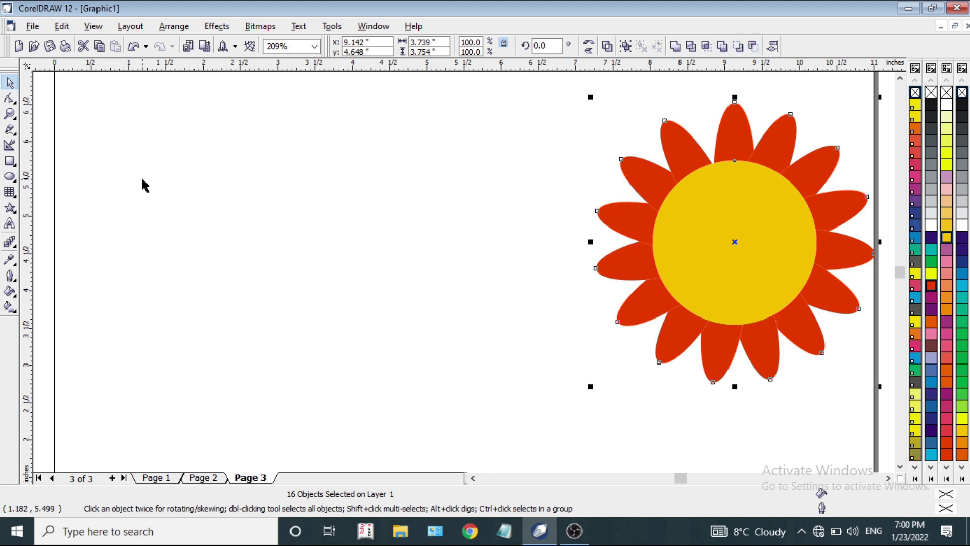
# Draw two overlapping rectangles left of the flower, about 2.12 by 1.74 inches and about 2.55 by 1.93 inches, the second lower and further right
pyautogui.click(9, 160)
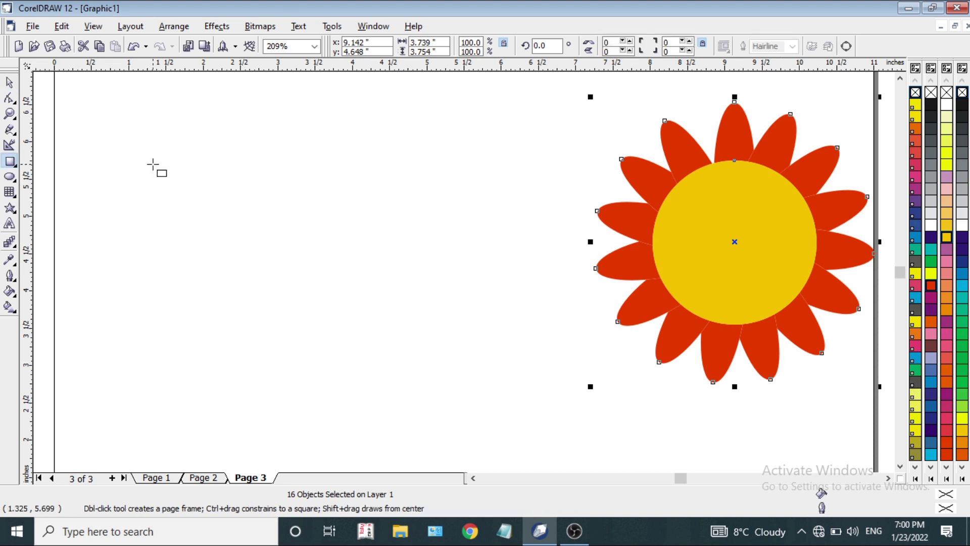
pyautogui.moveTo(153, 164); pyautogui.dragTo(312, 294)
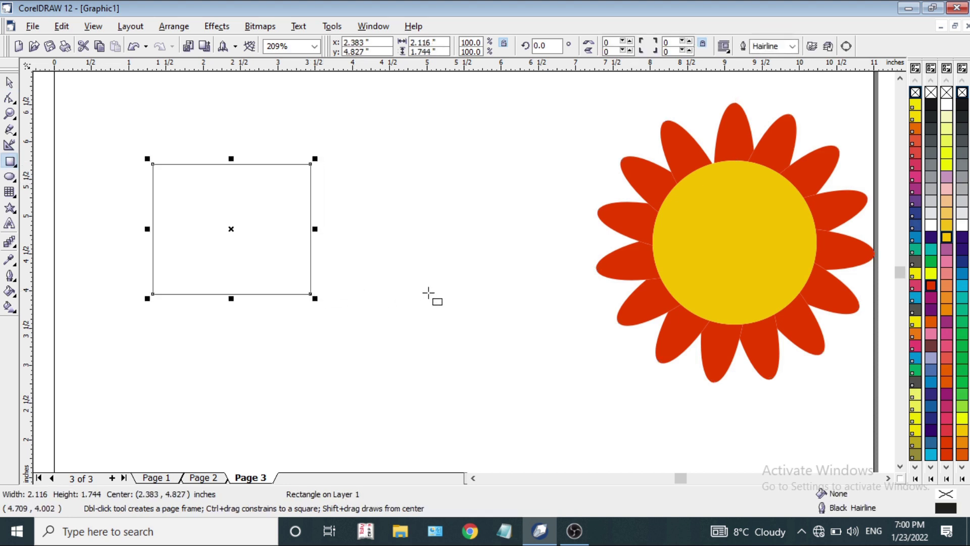
pyautogui.moveTo(454, 352)
pyautogui.mouseDown()
pyautogui.moveTo(227, 256)
pyautogui.moveTo(268, 217)
pyautogui.moveTo(263, 208)
pyautogui.mouseUp()
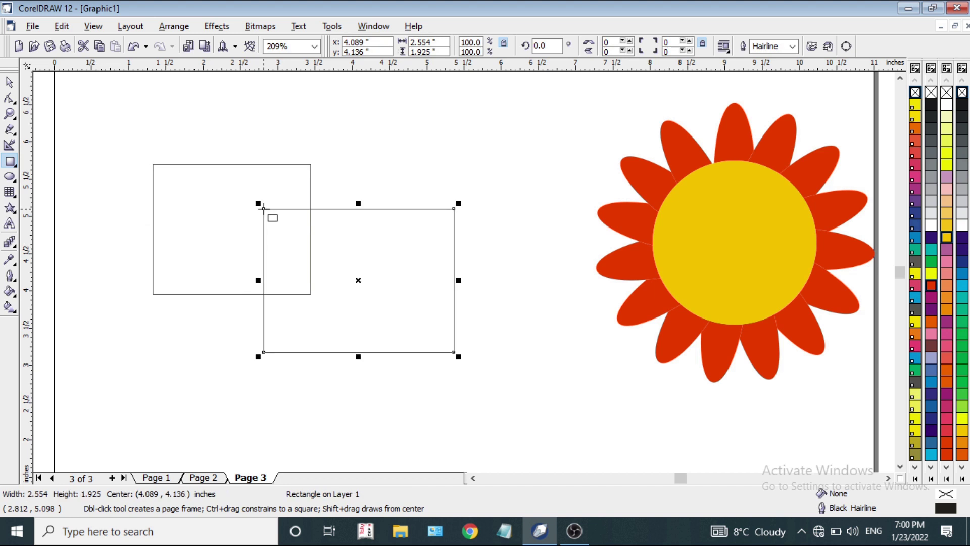
# Fill the front rectangle with Green and the back rectangle with PANTONE Red 032 U
pyautogui.click(931, 262)
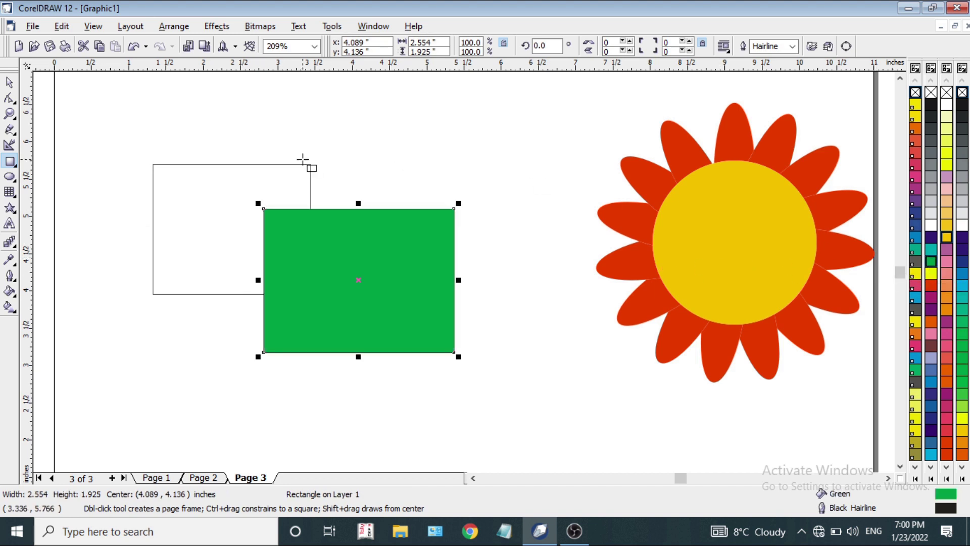
pyautogui.click(166, 209)
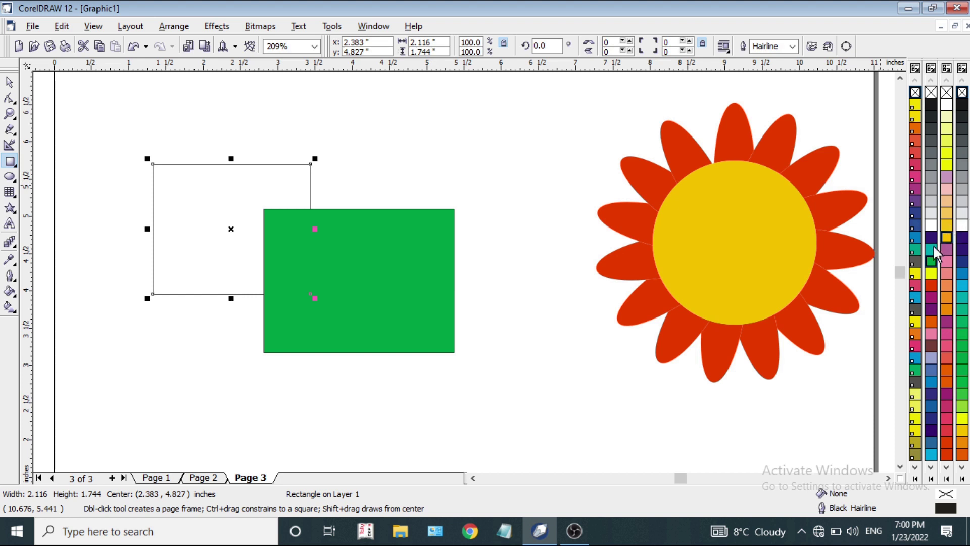
pyautogui.click(913, 151)
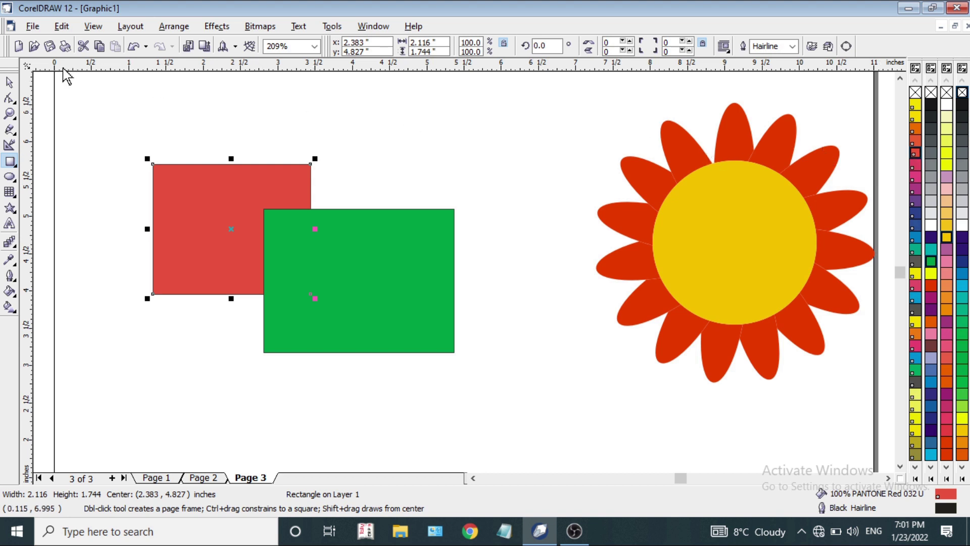
# Apply Front Minus Back to the two overlapping rectangles, and undo it
pyautogui.click(10, 81)
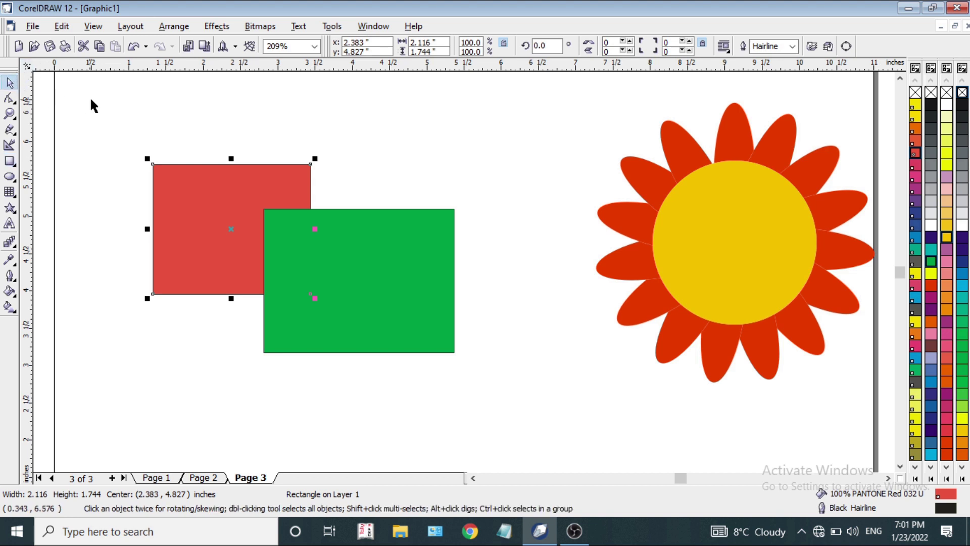
pyautogui.moveTo(92, 100); pyautogui.dragTo(508, 402)
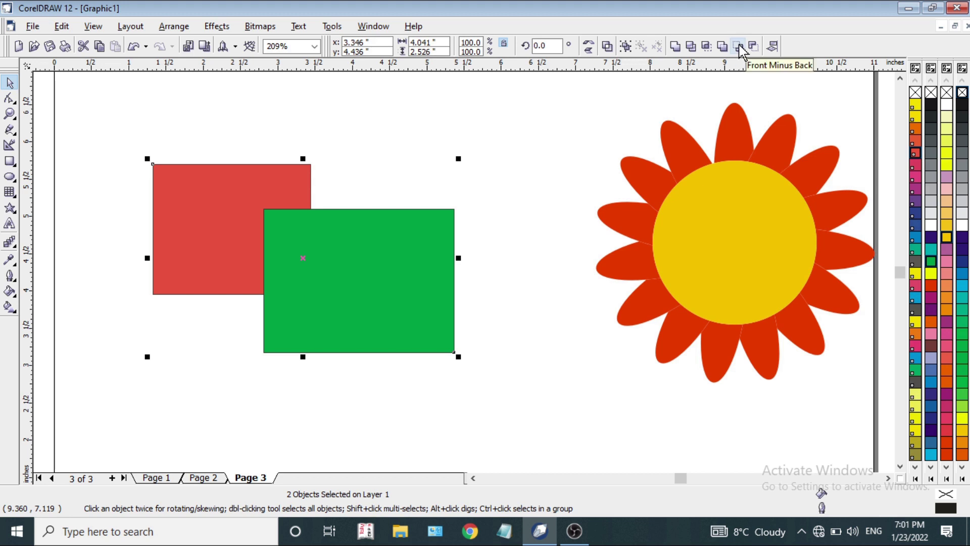
pyautogui.click(738, 46)
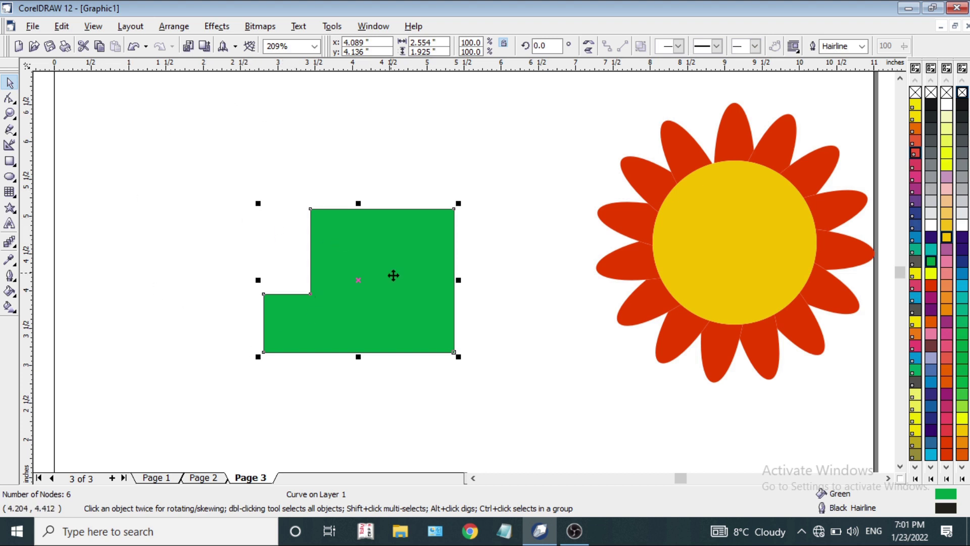
pyautogui.hotkey('ctrl', 'z')
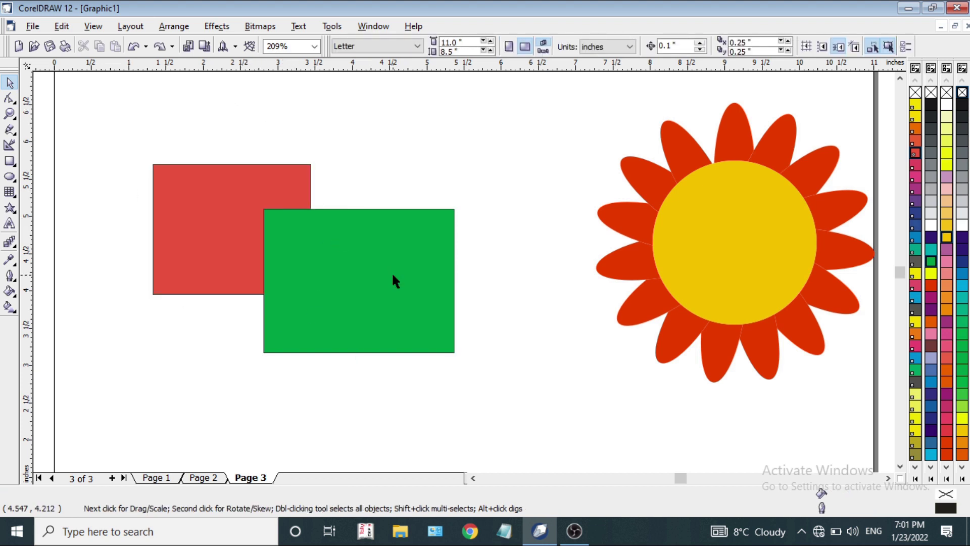
# Apply Back Minus Front to the red and green rectangles, and clear the selection
pyautogui.moveTo(119, 121); pyautogui.dragTo(550, 409)
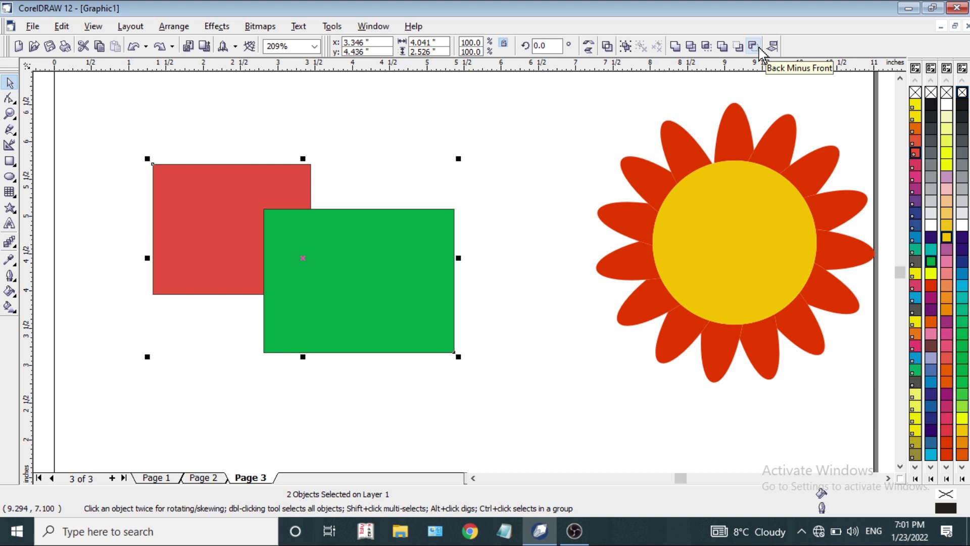
pyautogui.click(753, 46)
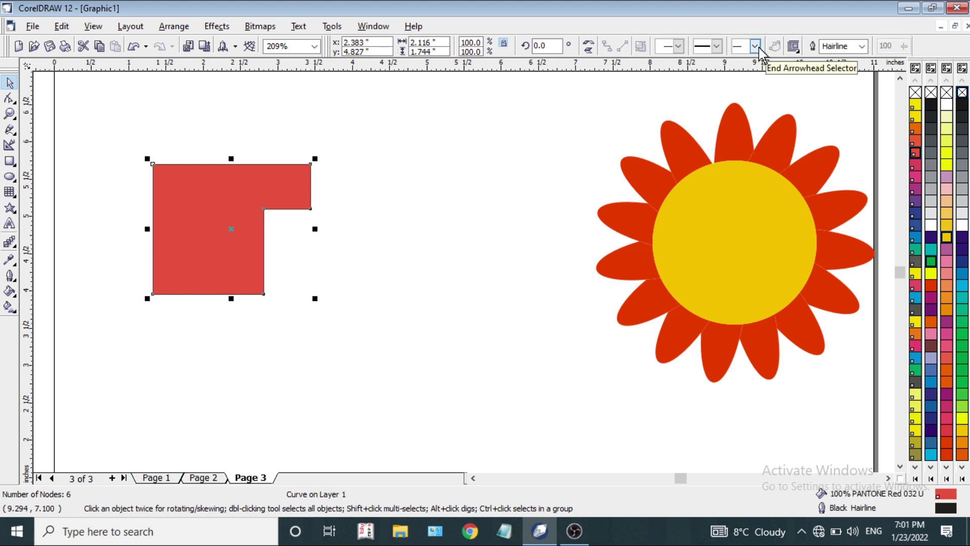
pyautogui.click(415, 215)
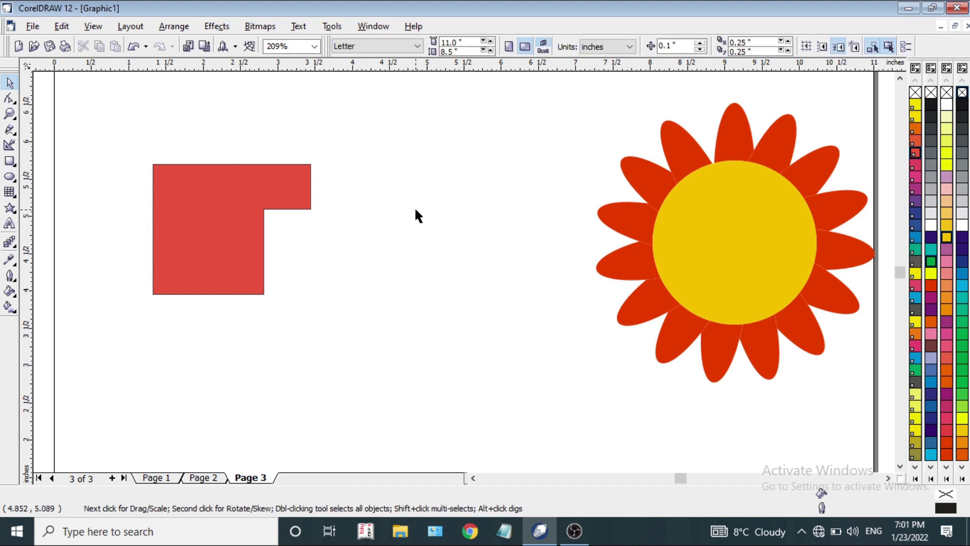
# Delete all the objects on Page 3
pyautogui.hotkey('ctrl', 'a')
pyautogui.press('Delete')
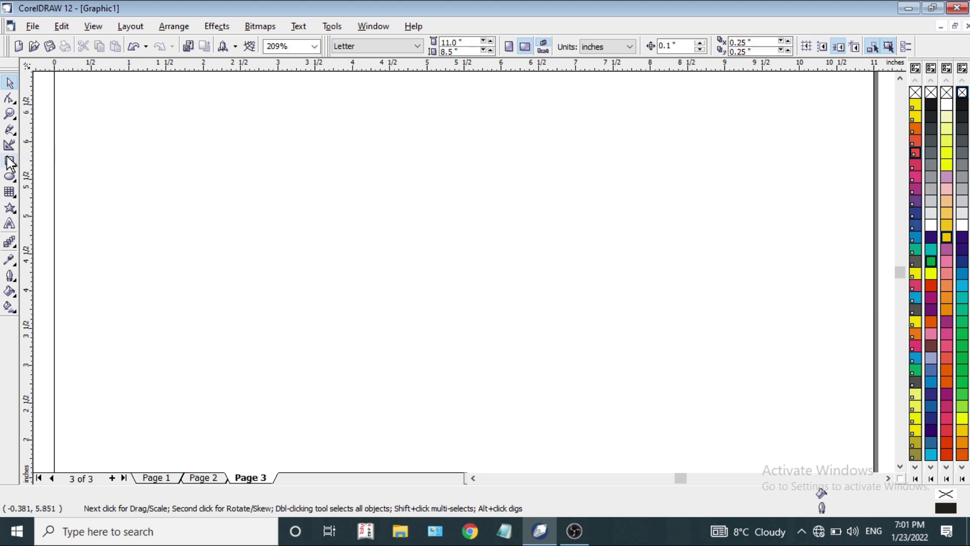
# Draw a circle about 1.73 inches in diameter and place a duplicate level with it, overlapping its right half
pyautogui.click(10, 176)
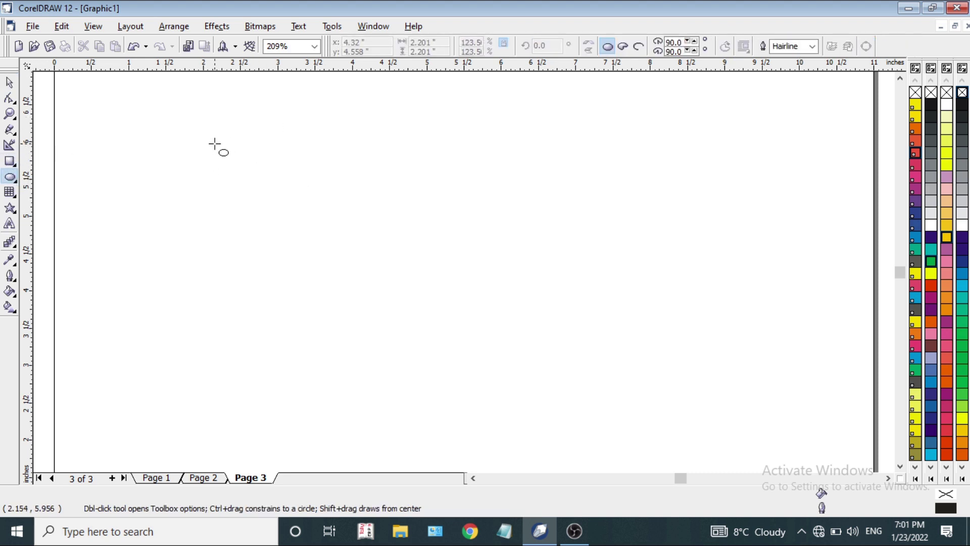
pyautogui.moveTo(214, 145); pyautogui.dragTo(324, 275)
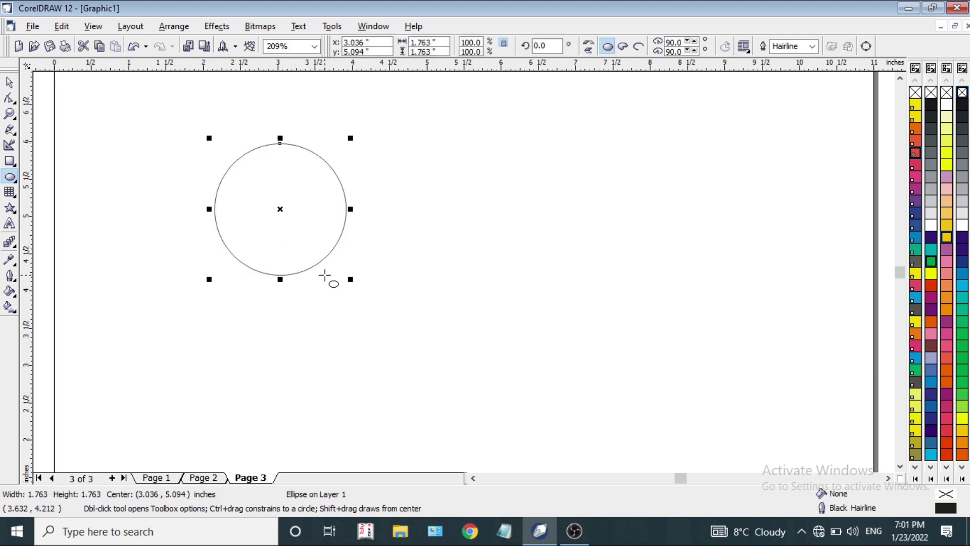
pyautogui.press('Delete')
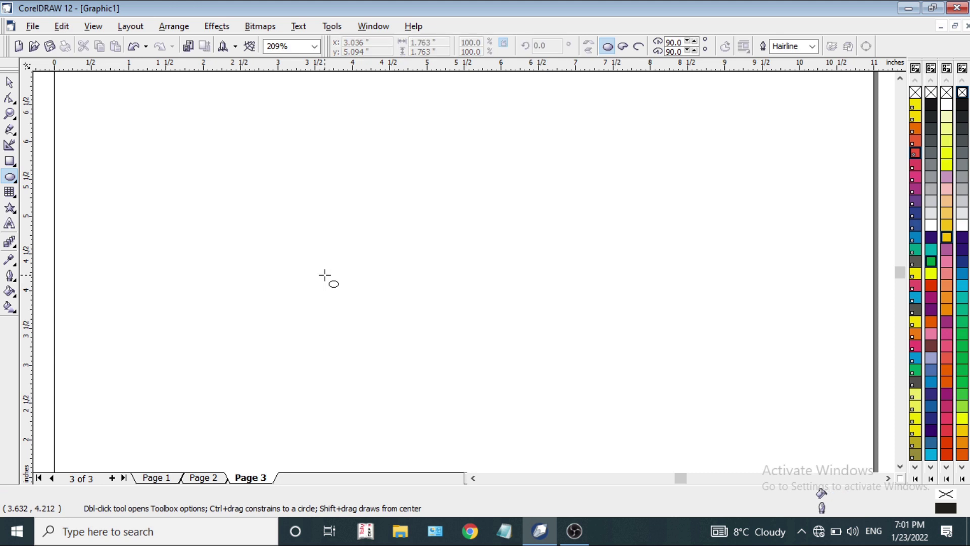
pyautogui.moveTo(226, 161); pyautogui.dragTo(354, 271)
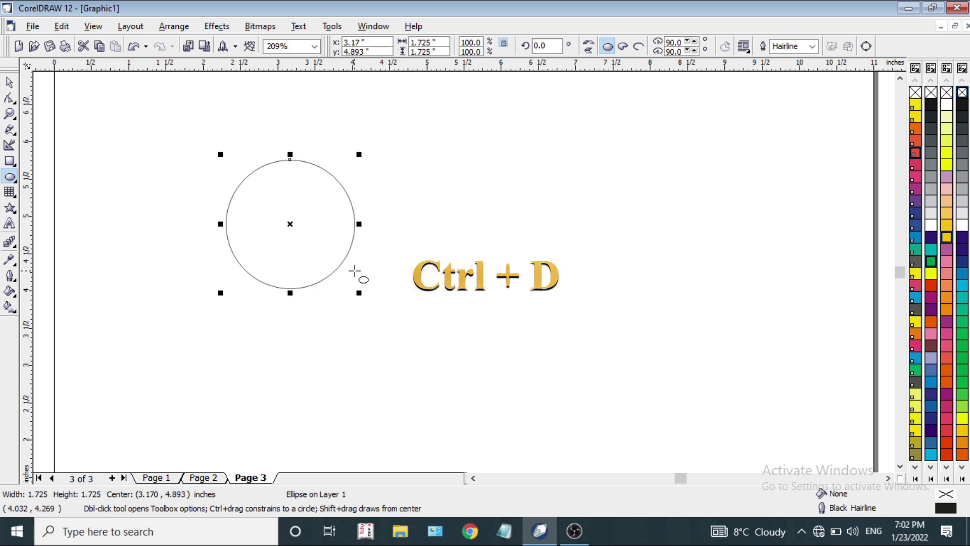
pyautogui.hotkey('ctrl', 'd')
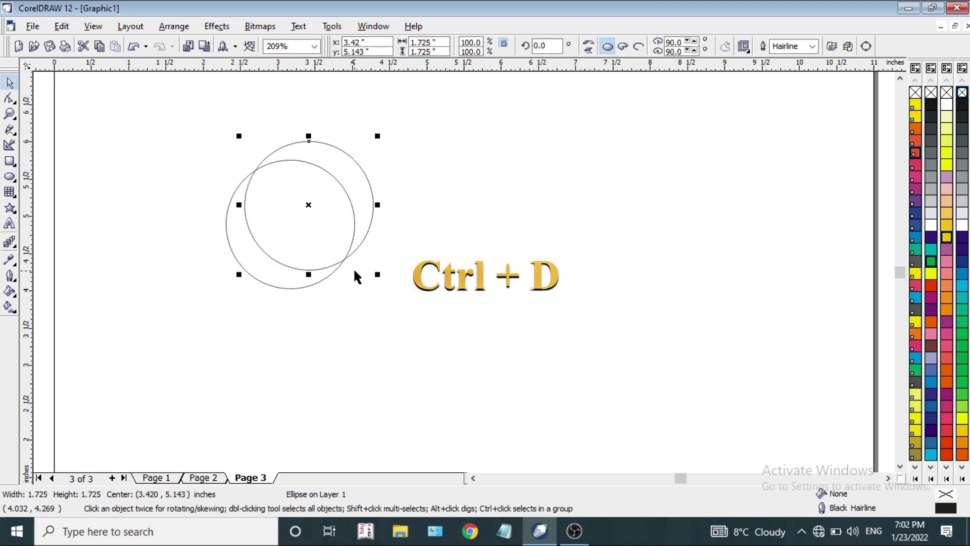
pyautogui.moveTo(297, 215)
pyautogui.mouseDown()
pyautogui.moveTo(575, 242)
pyautogui.moveTo(331, 210)
pyautogui.moveTo(293, 222)
pyautogui.mouseUp()
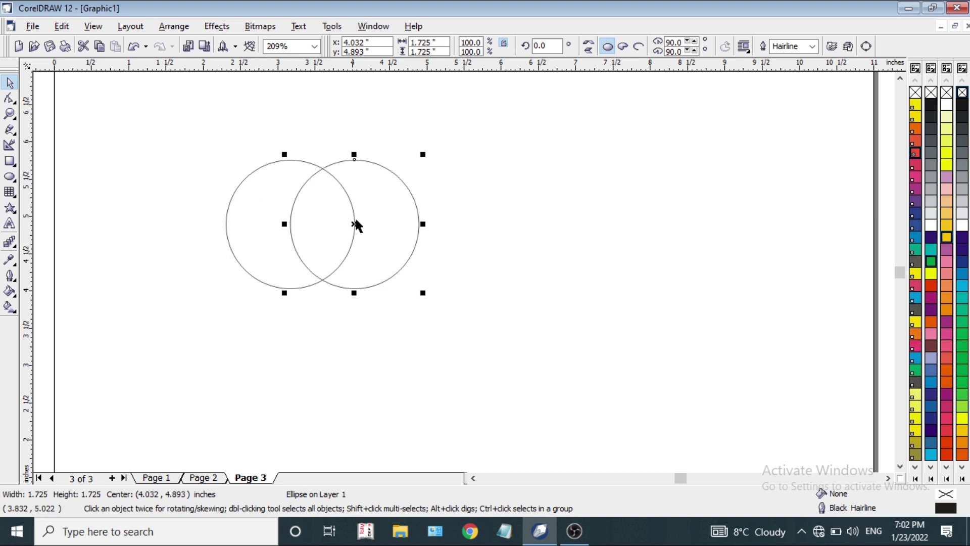
# Weld the two overlapping circles into one outline
pyautogui.click(482, 177)
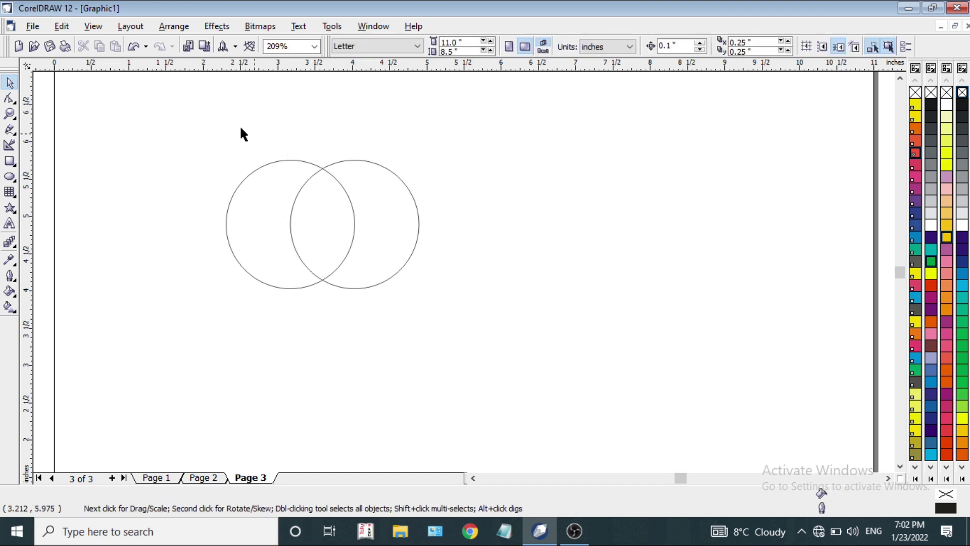
pyautogui.moveTo(188, 126); pyautogui.dragTo(468, 328)
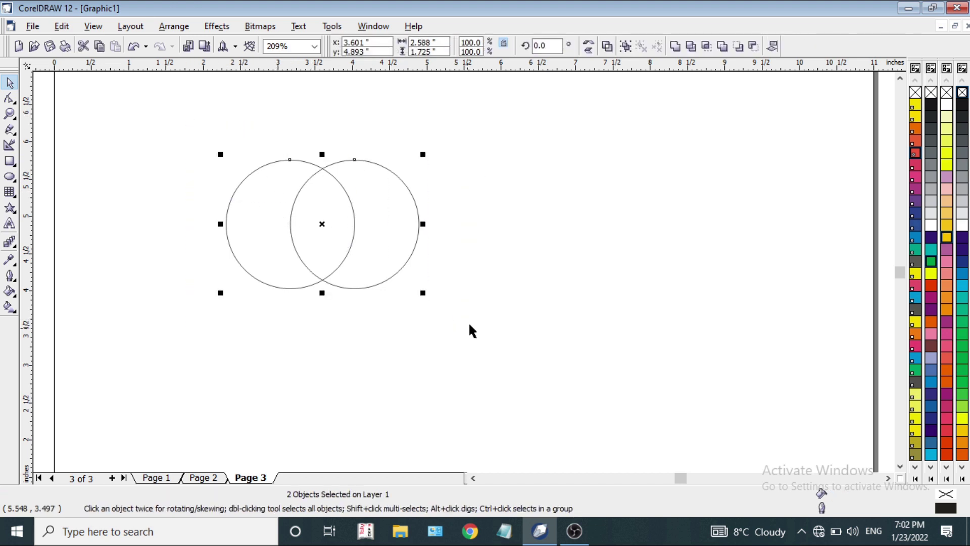
pyautogui.click(675, 47)
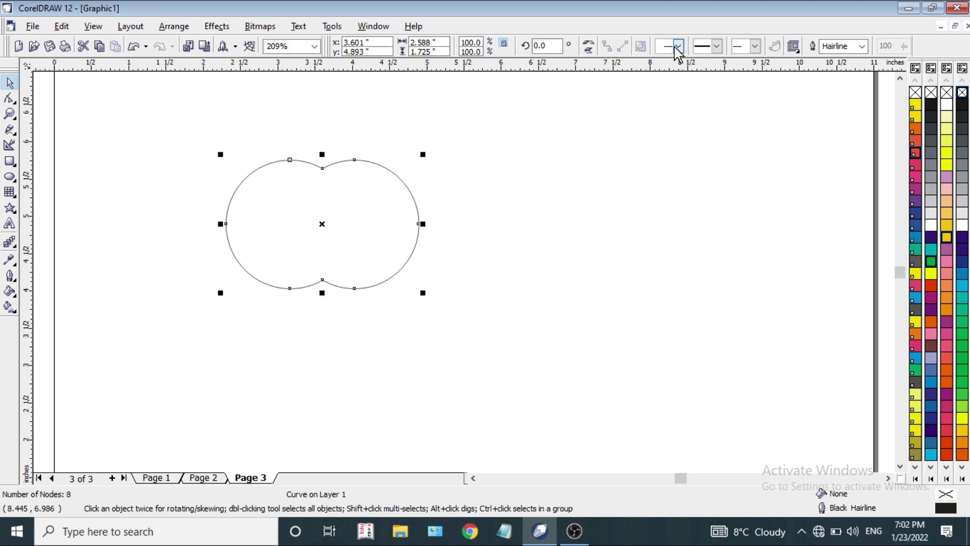
# Move the three bottom nodes of the welded shape straight down by about 0.5 inch to lengthen its lower half
pyautogui.click(10, 99)
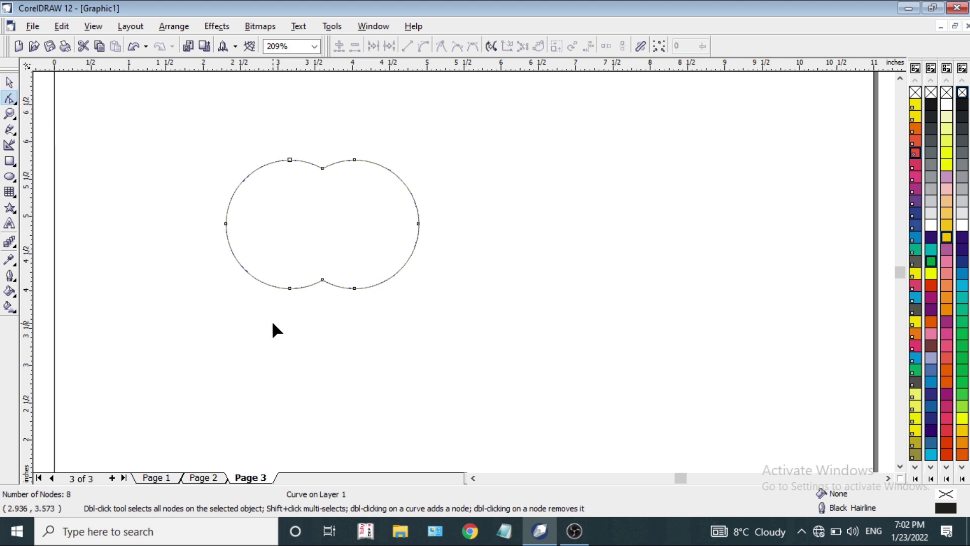
pyautogui.moveTo(272, 323); pyautogui.dragTo(376, 269)
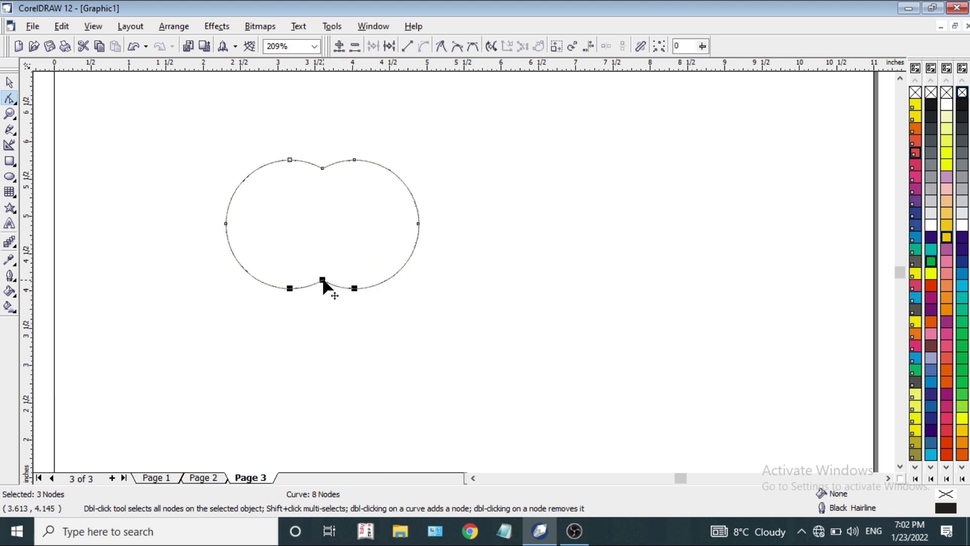
pyautogui.moveTo(322, 280); pyautogui.dragTo(323, 318)
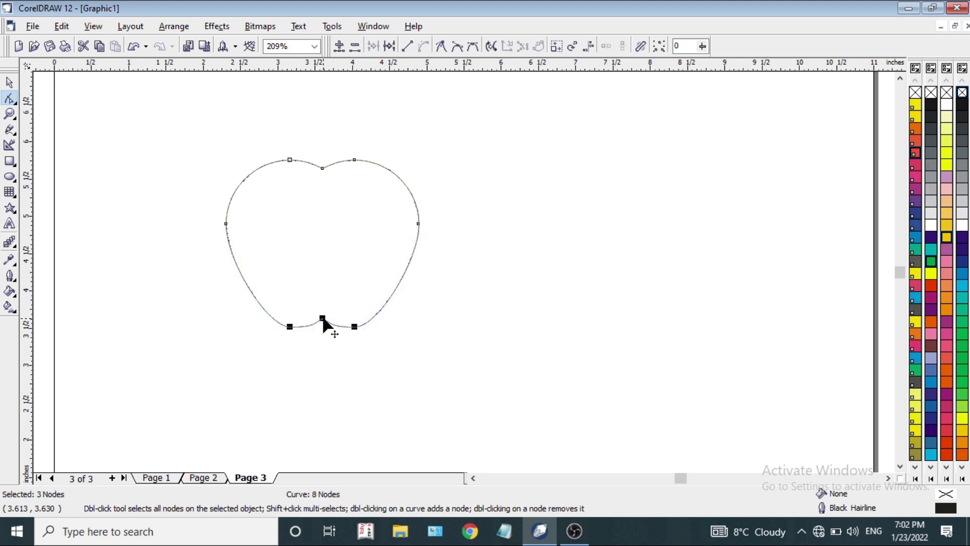
# Make the welded shape's bottom middle node symmetrical to round off the notch
pyautogui.click(493, 339)
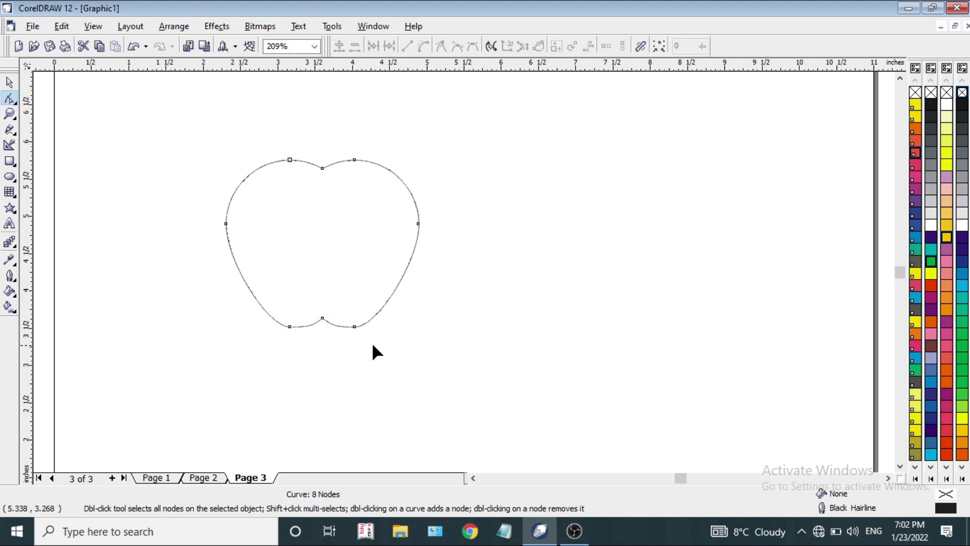
pyautogui.click(322, 318)
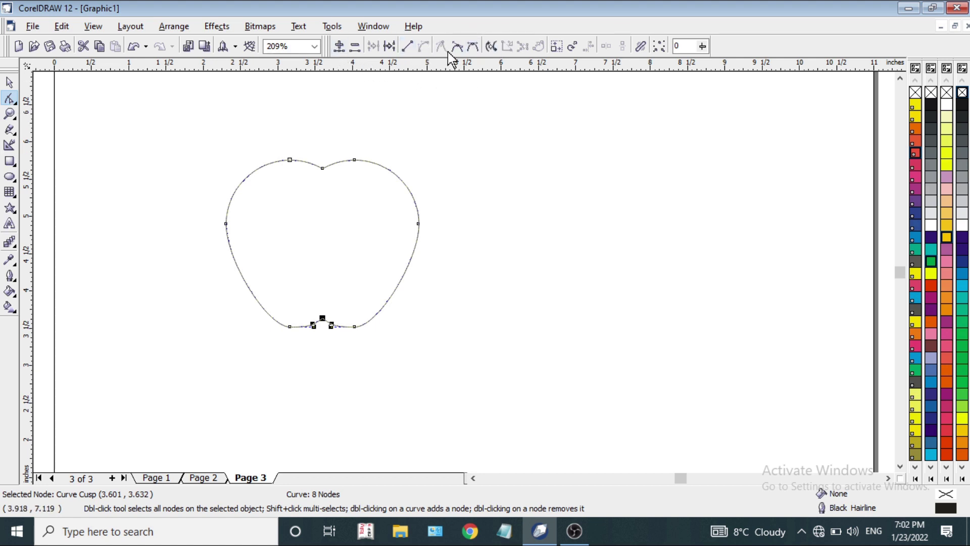
pyautogui.click(473, 47)
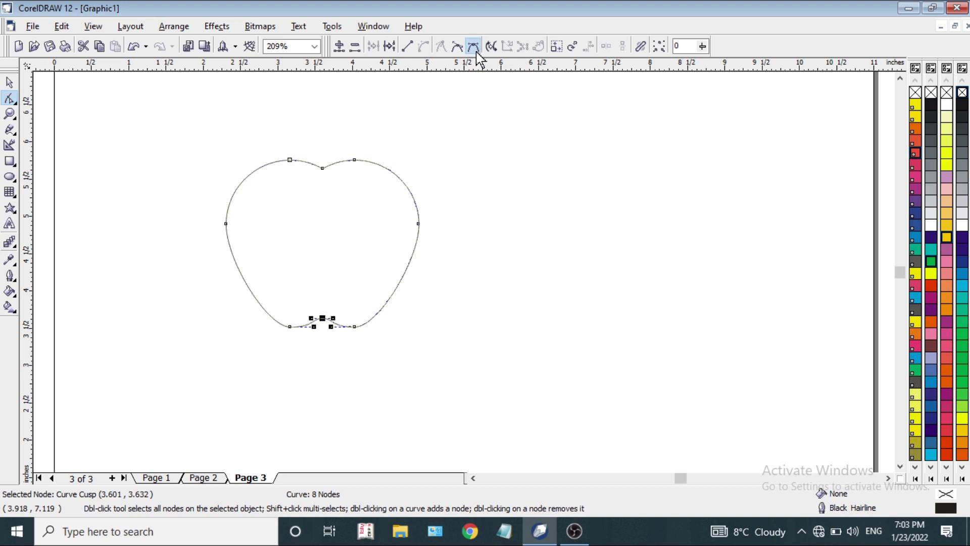
pyautogui.click(425, 293)
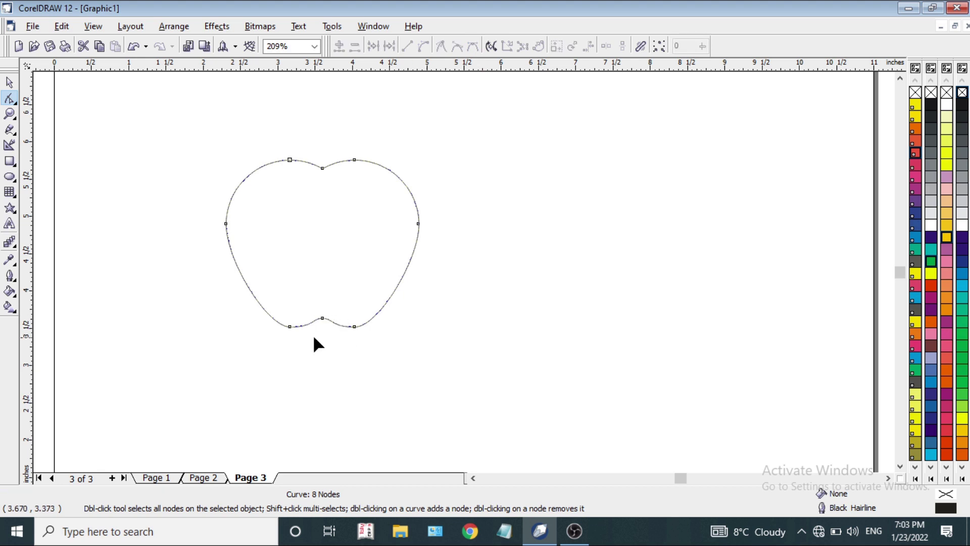
pyautogui.click(9, 82)
pyautogui.click(133, 126)
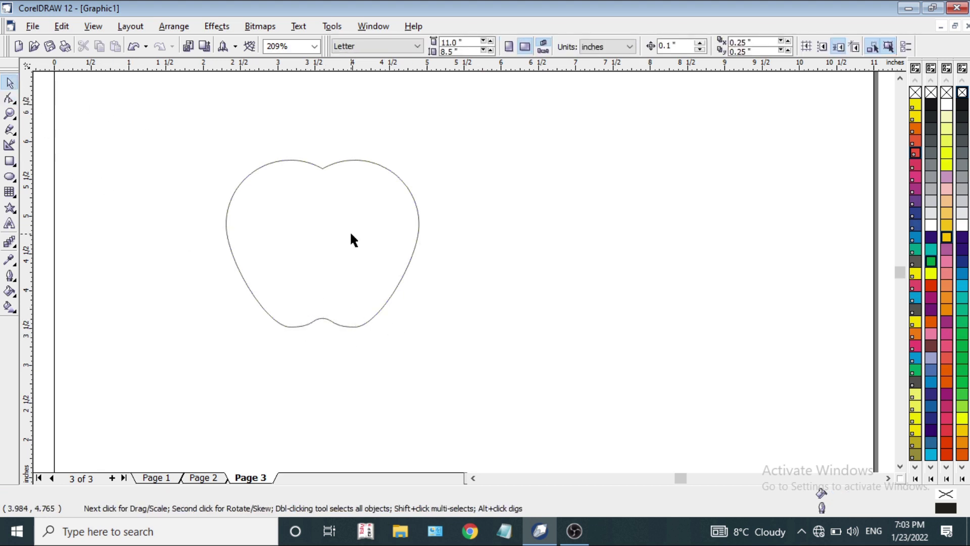
# Draw a circle to the right of the apple shape and scale it down to about 1.735 inches in diameter
pyautogui.click(10, 176)
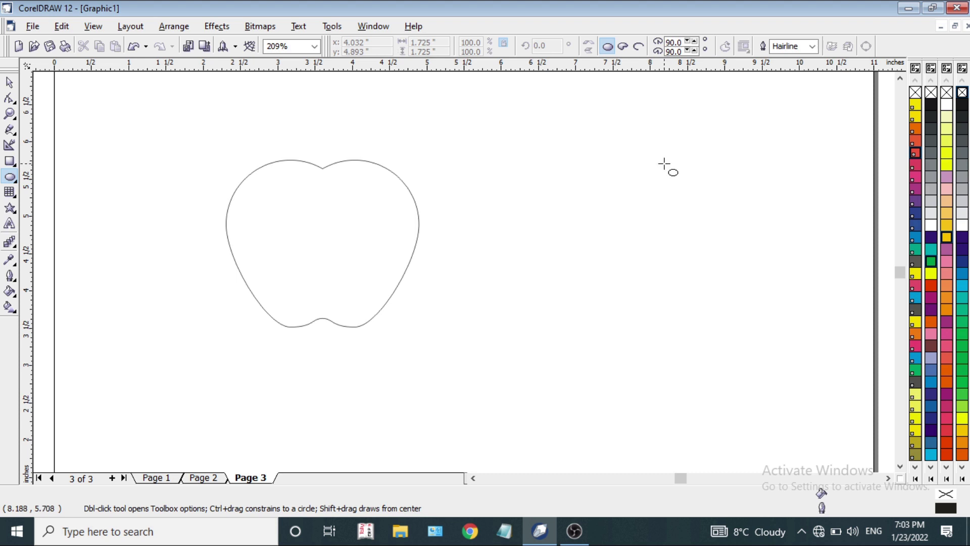
pyautogui.moveTo(664, 165); pyautogui.dragTo(554, 323)
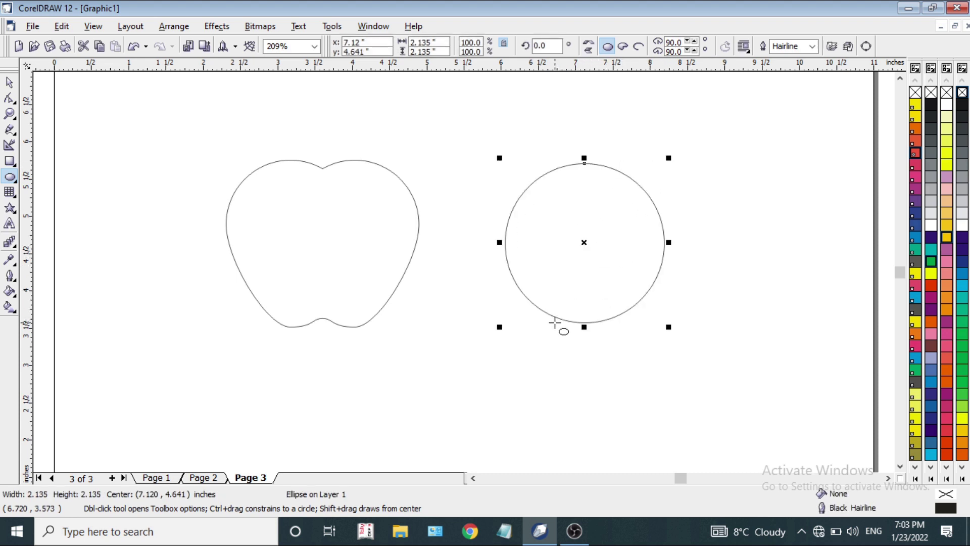
pyautogui.click(501, 329)
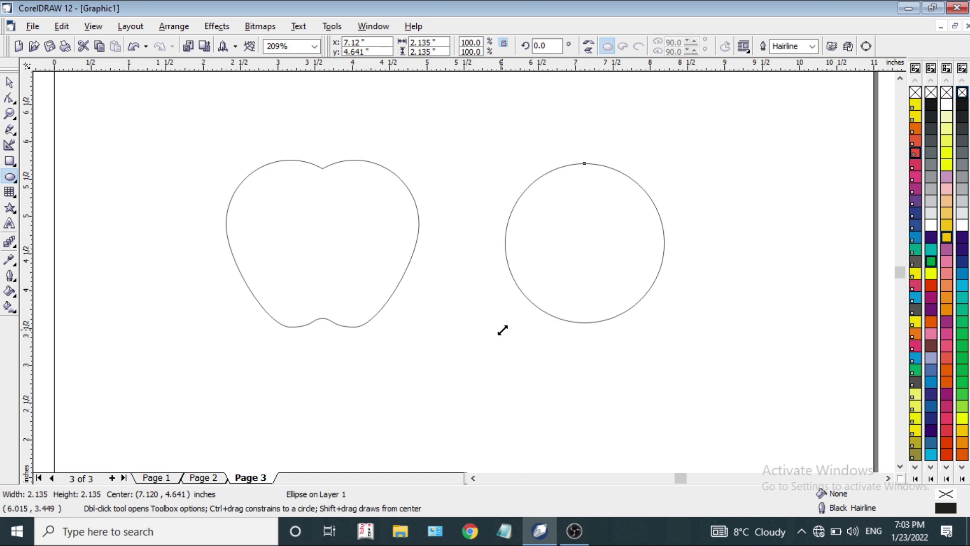
pyautogui.moveTo(501, 329); pyautogui.dragTo(532, 306)
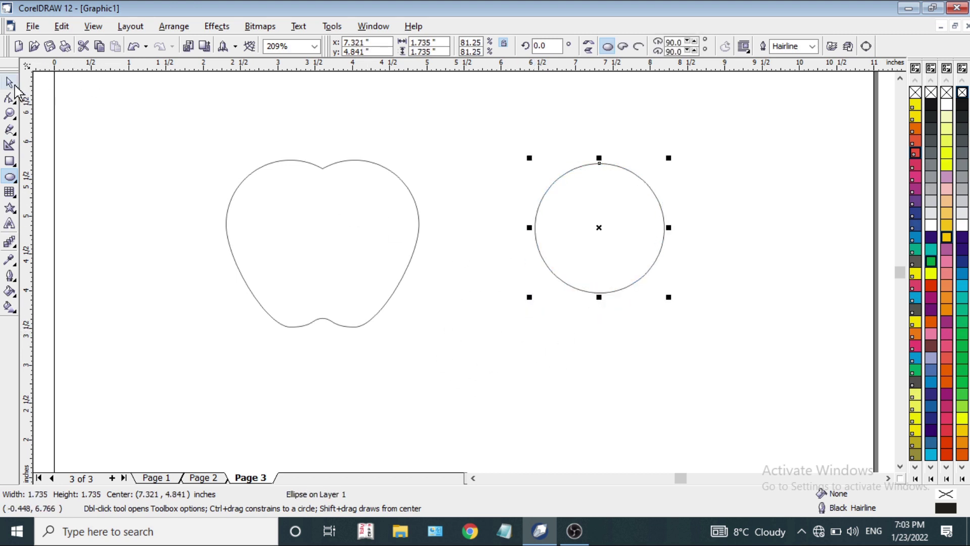
# Move the circle over the apple shape's right edge and trim the apple with it to cut out a bite
pyautogui.click(9, 82)
pyautogui.moveTo(600, 227); pyautogui.dragTo(442, 242)
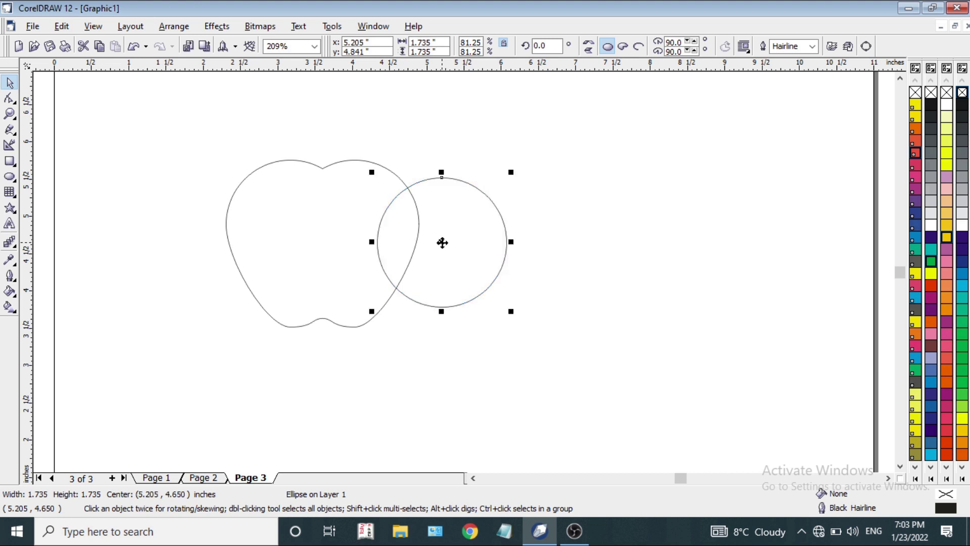
pyautogui.keyDown('shift'); pyautogui.click(343, 227); pyautogui.keyUp('shift')
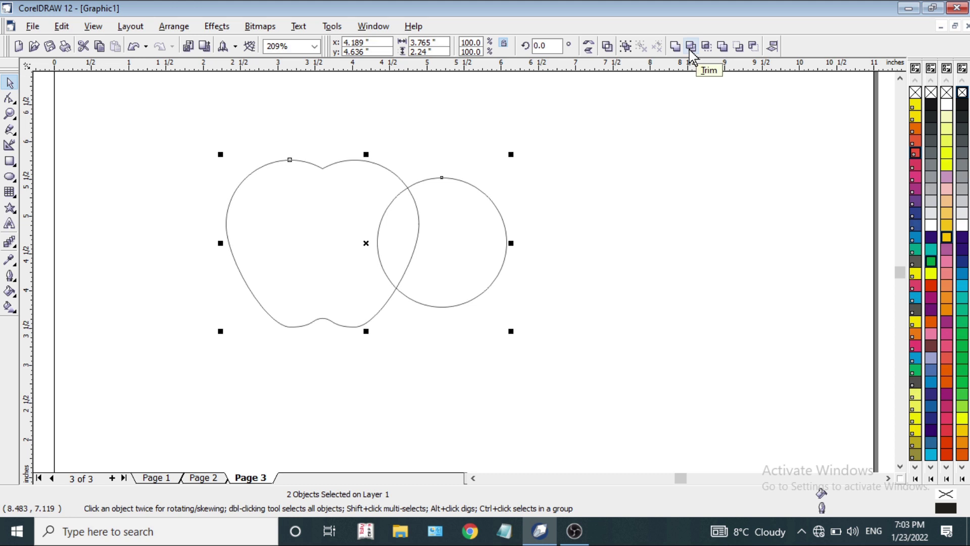
pyautogui.click(525, 248)
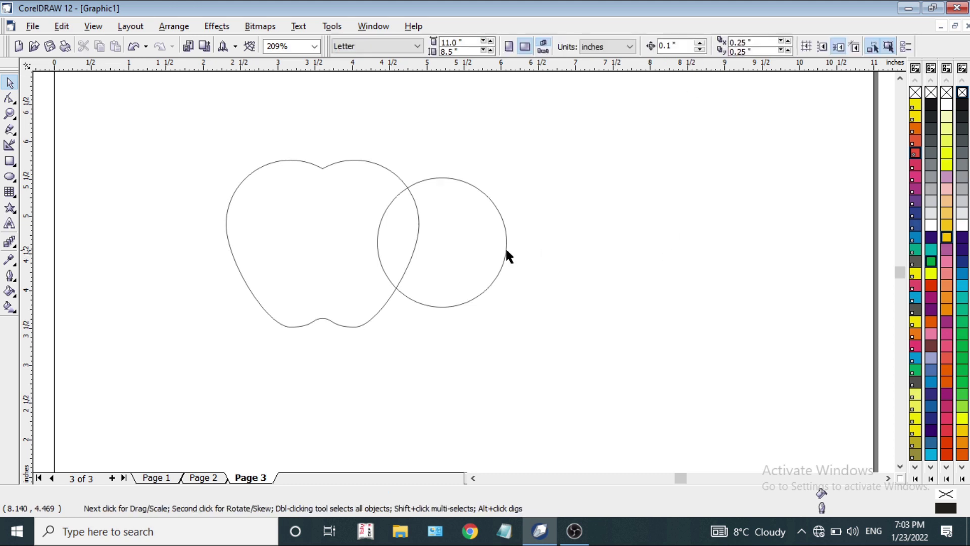
pyautogui.click(466, 249)
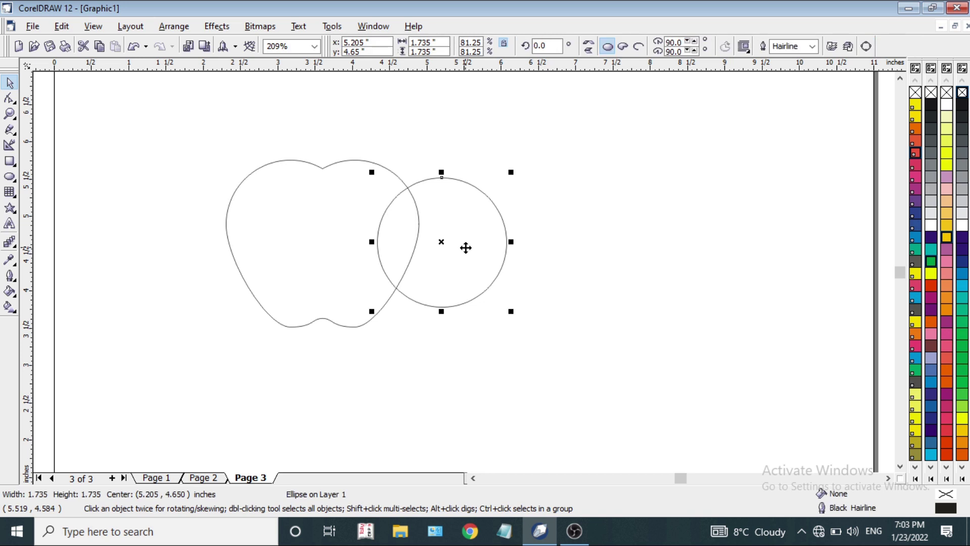
pyautogui.keyDown('shift'); pyautogui.click(310, 216); pyautogui.keyUp('shift')
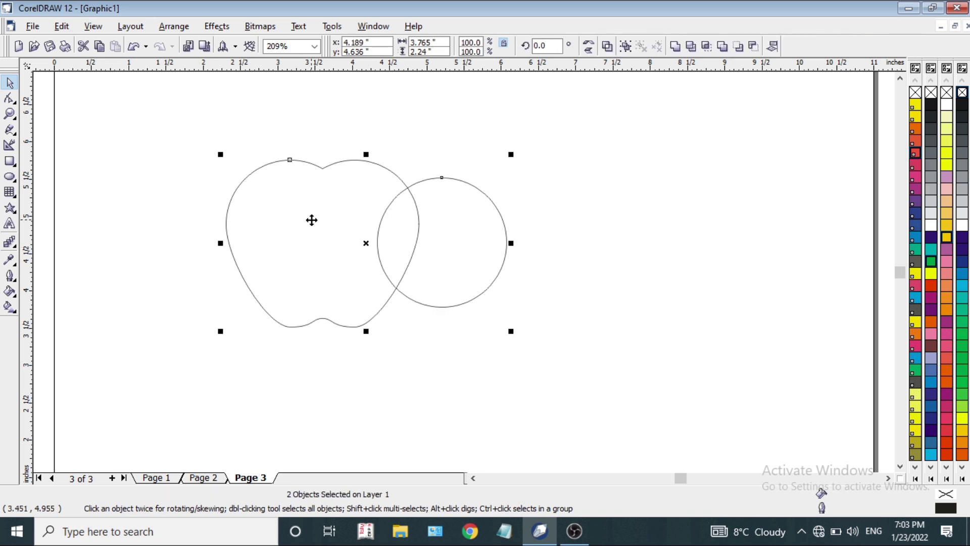
pyautogui.click(692, 46)
pyautogui.click(617, 189)
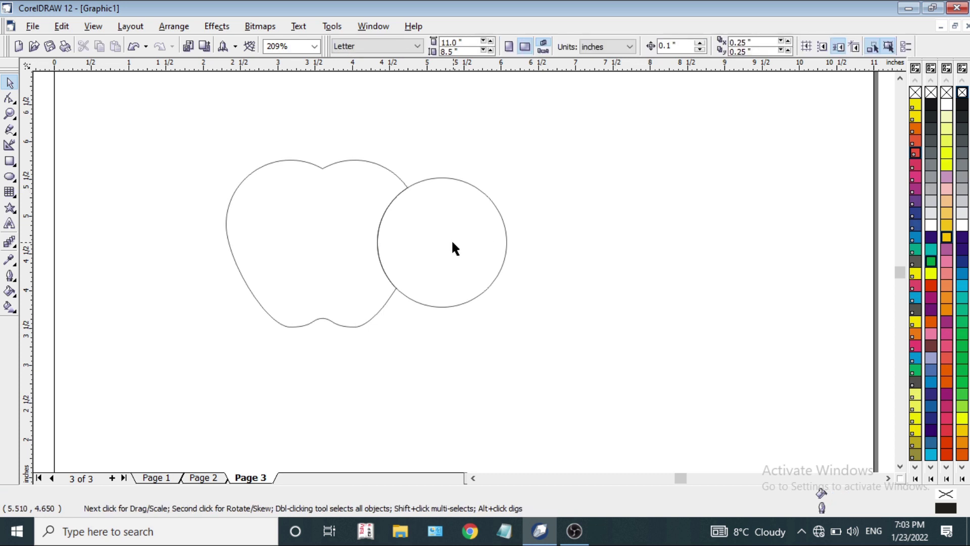
# Move the circle over the apple's upper-left edge and create a leaf-shaped piece from their overlap with Intersect
pyautogui.moveTo(453, 244); pyautogui.dragTo(266, 174)
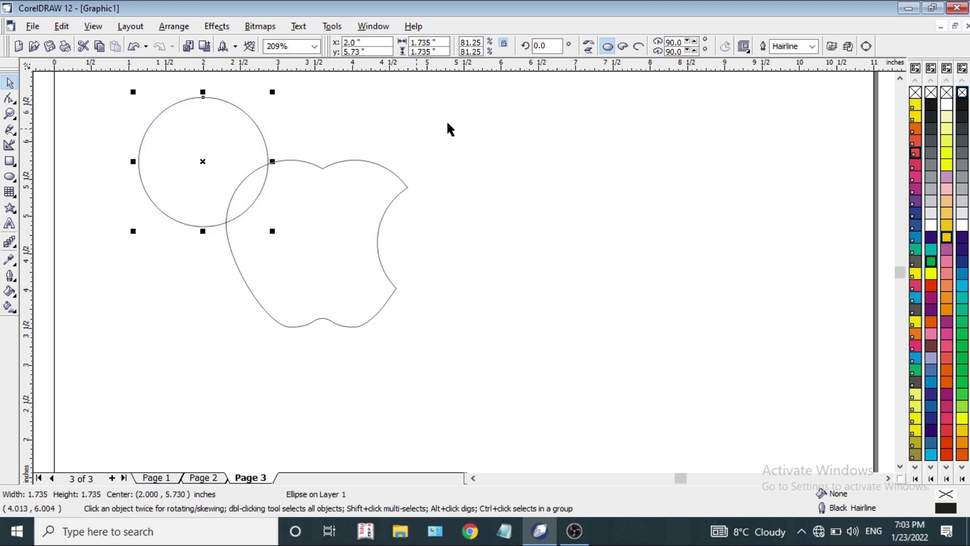
pyautogui.keyDown('shift'); pyautogui.click(328, 204); pyautogui.keyUp('shift')
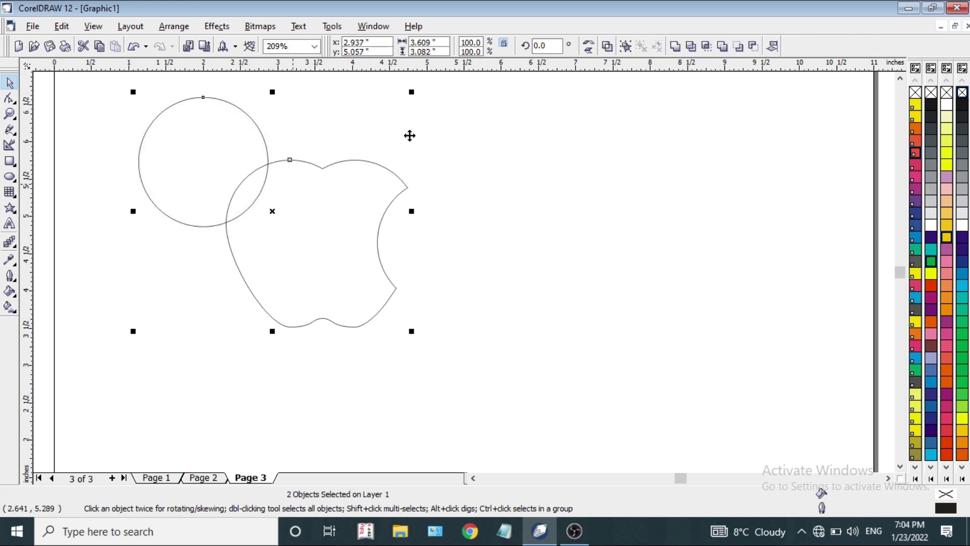
pyautogui.click(707, 47)
# Place the leaf-shaped piece just above the apple's top notch and delete the leftover circle
pyautogui.moveTo(170, 109); pyautogui.dragTo(500, 222)
pyautogui.moveTo(242, 191); pyautogui.dragTo(346, 133)
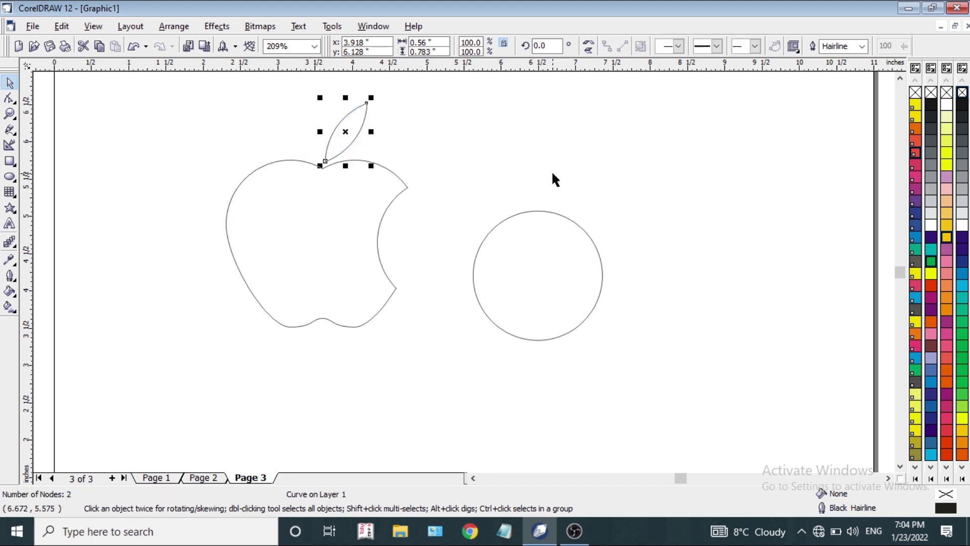
pyautogui.click(563, 240)
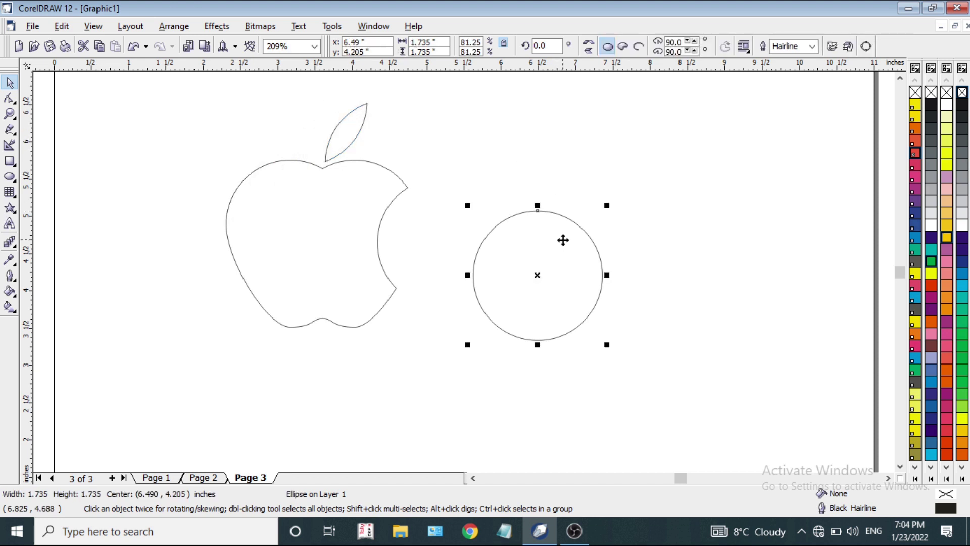
pyautogui.press('Delete')
# Fill the apple body and the leaf with red
pyautogui.click(337, 244)
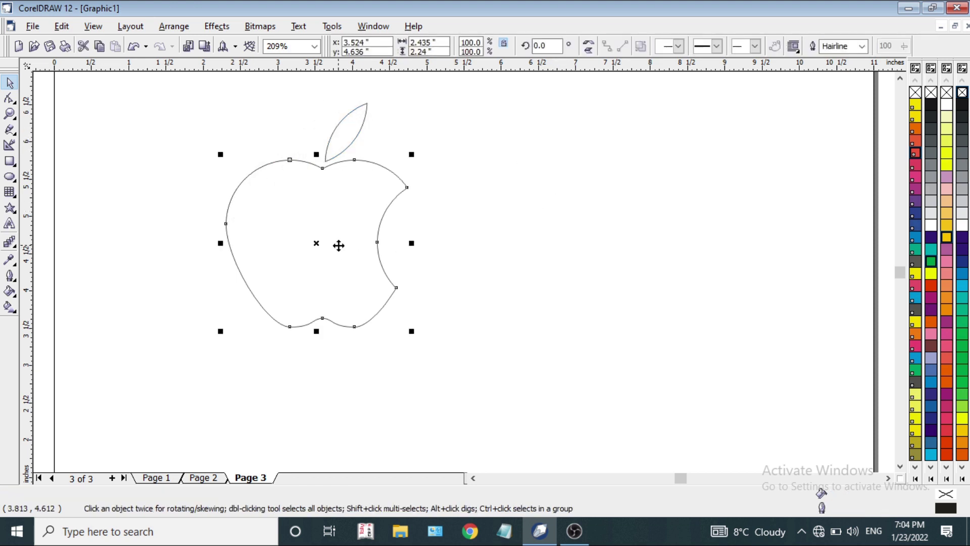
pyautogui.click(931, 285)
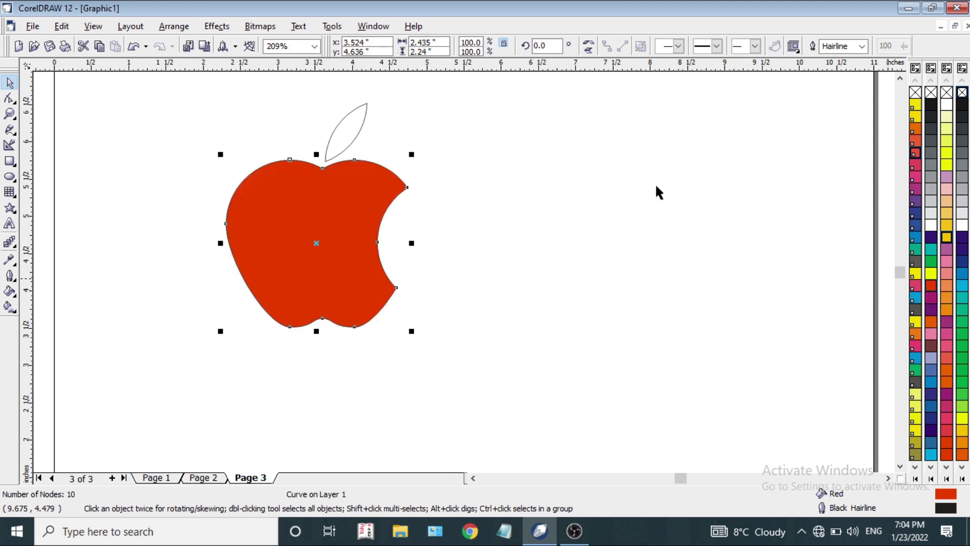
pyautogui.click(340, 139)
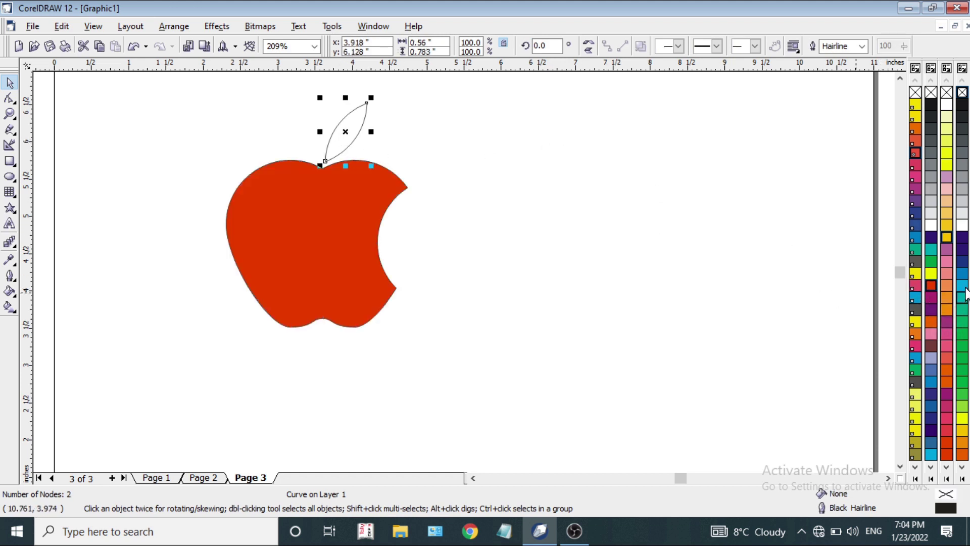
pyautogui.click(929, 285)
pyautogui.click(647, 275)
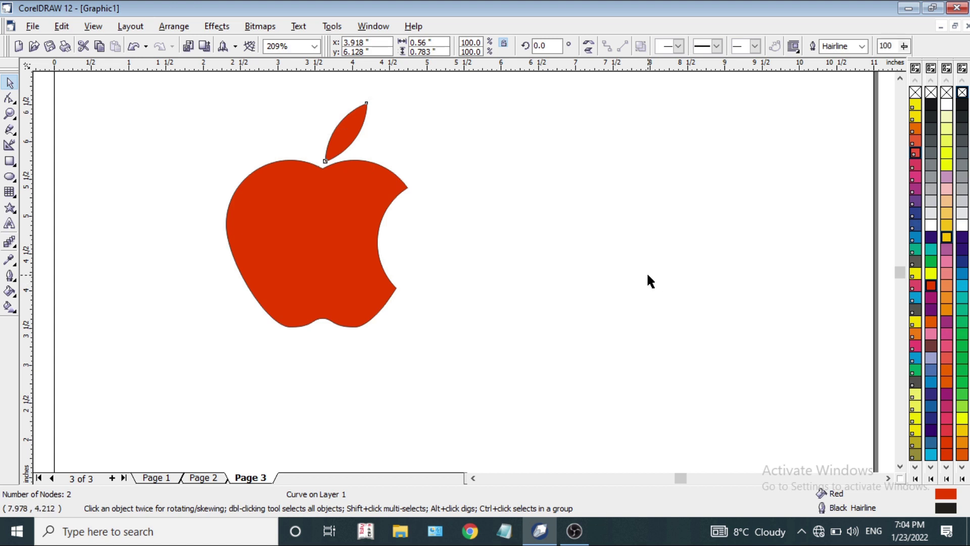
# Remove the outline from both the apple body and the leaf
pyautogui.hotkey('ctrl', 'a')
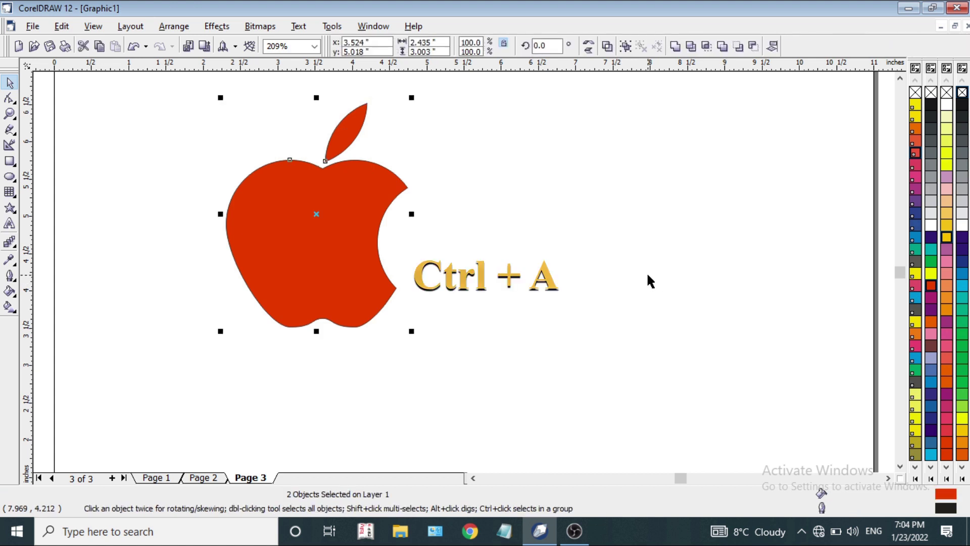
pyautogui.rightClick(916, 95)
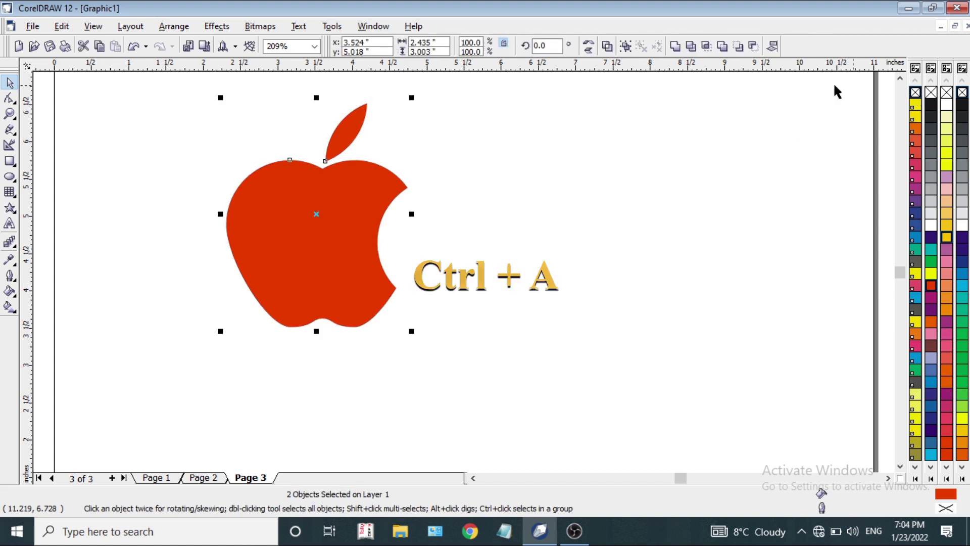
pyautogui.click(651, 125)
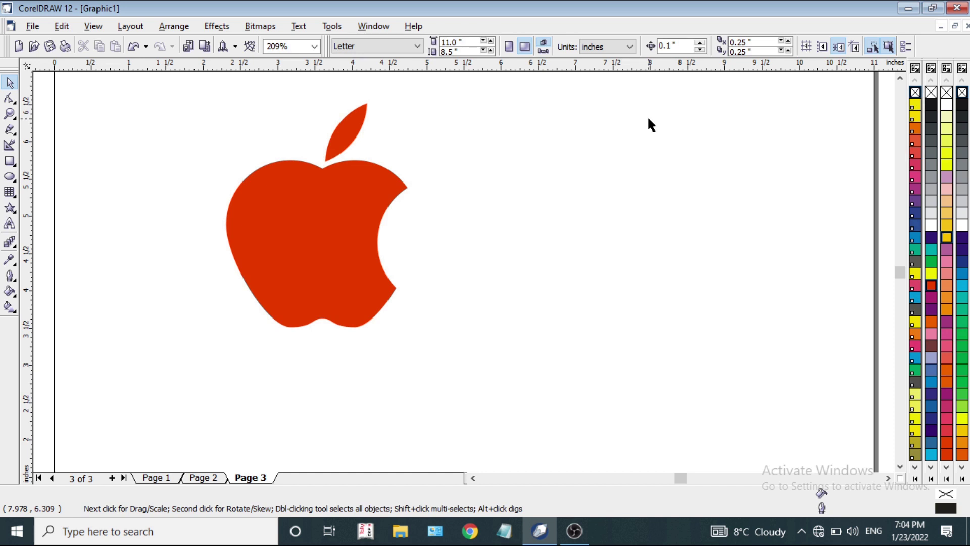
# Give the apple body a red-to-white radial fill, with its white center at the upper left and its red end toward the lower right
pyautogui.click(329, 247)
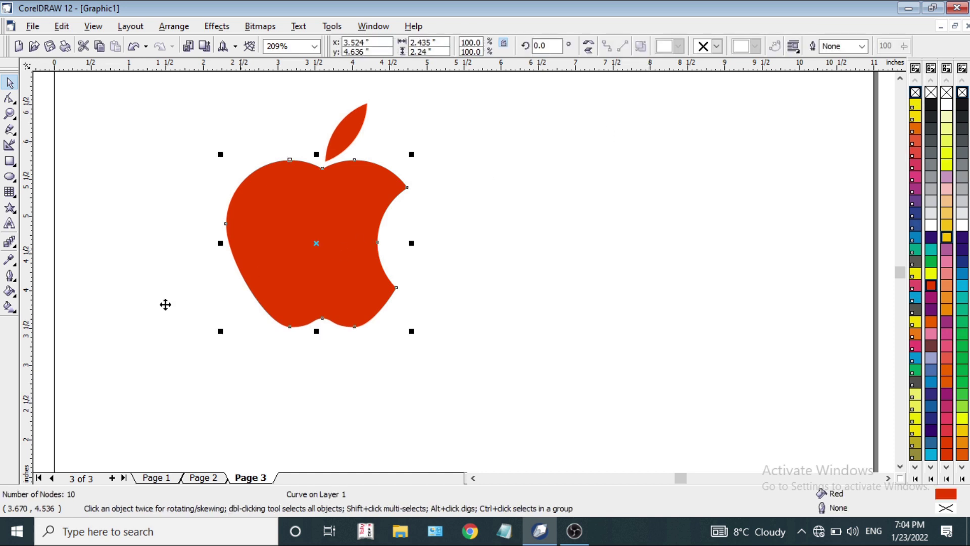
pyautogui.click(8, 307)
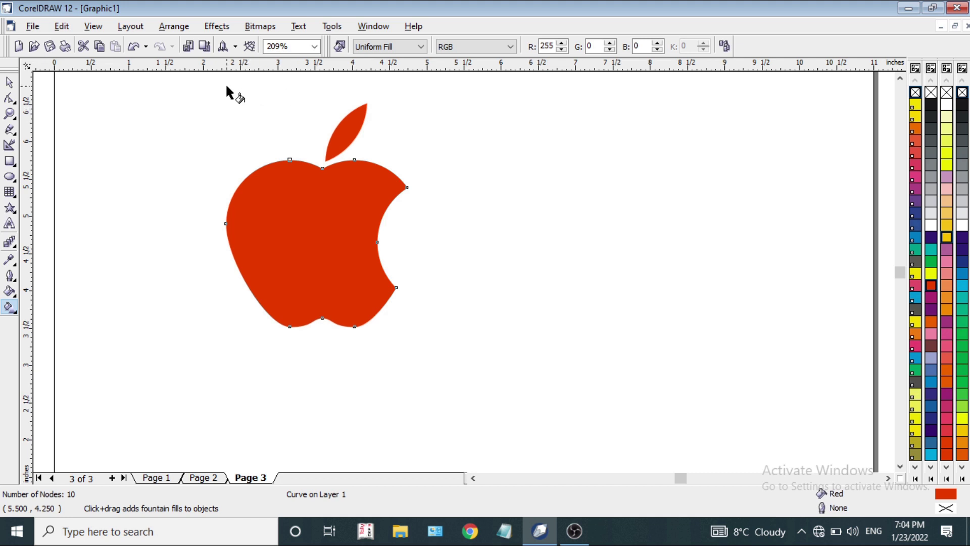
pyautogui.click(393, 49)
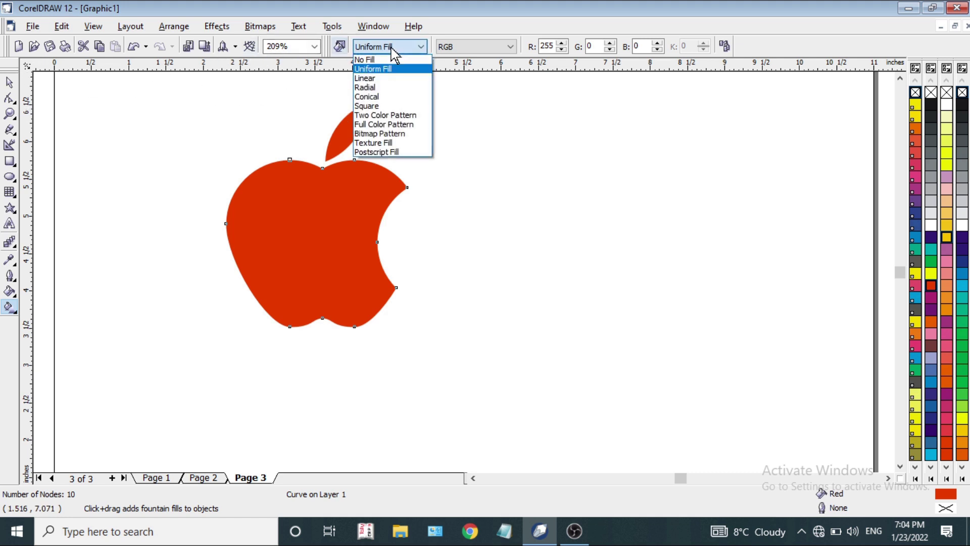
pyautogui.click(392, 87)
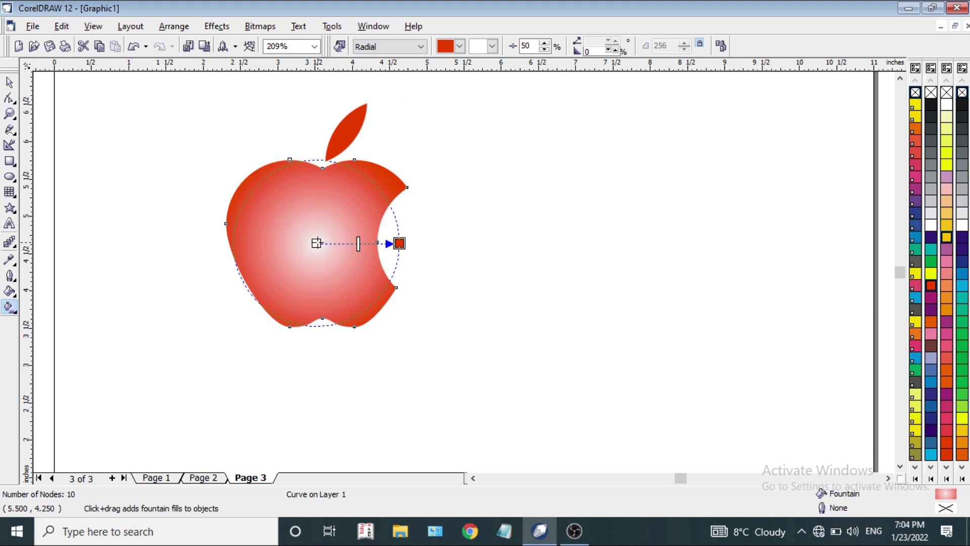
pyautogui.moveTo(316, 243); pyautogui.dragTo(275, 209)
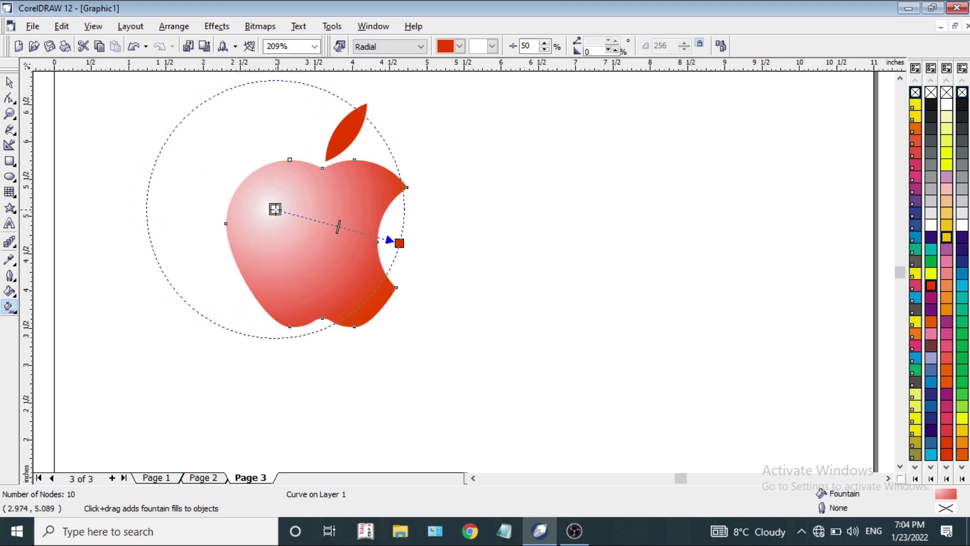
pyautogui.moveTo(399, 243); pyautogui.dragTo(356, 272)
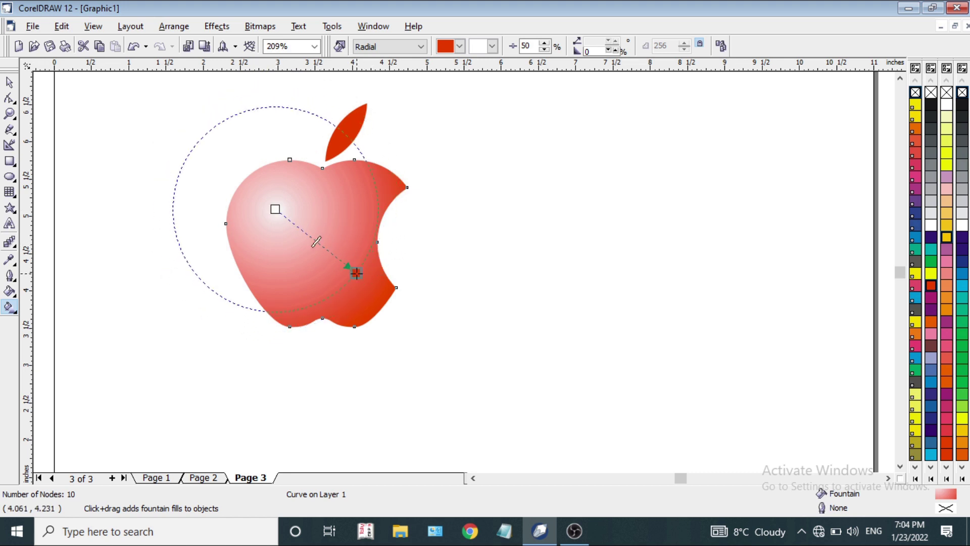
# Copy the apple body's radial fill onto the leaf and shift the fill's white center to the leaf's lower-left edge
pyautogui.click(363, 132)
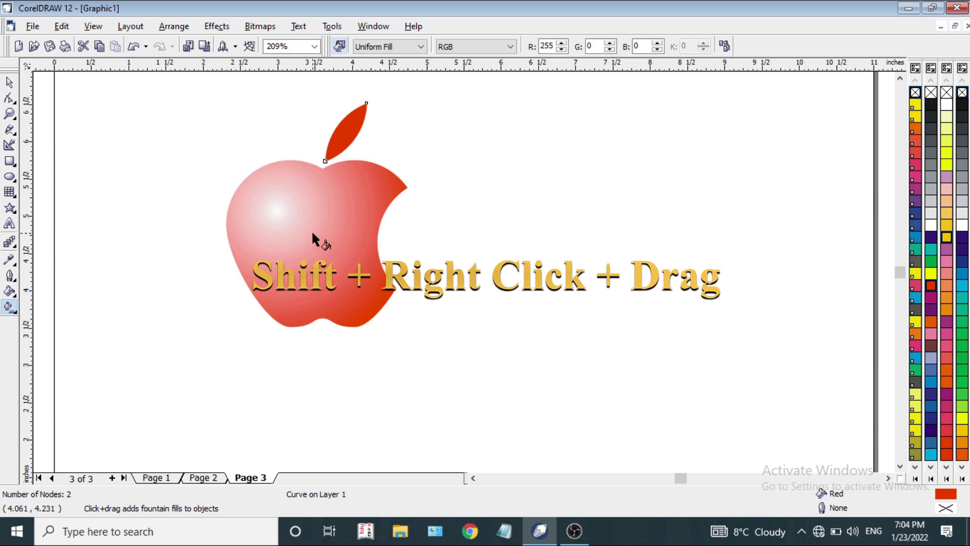
pyautogui.moveTo(312, 234); pyautogui.dragTo(343, 131)
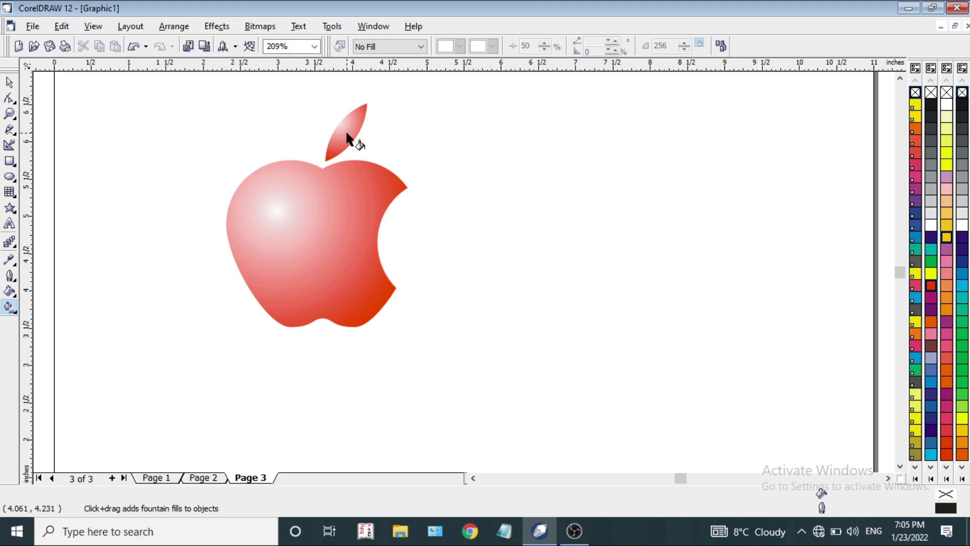
pyautogui.click(344, 129)
pyautogui.moveTo(336, 120); pyautogui.dragTo(328, 142)
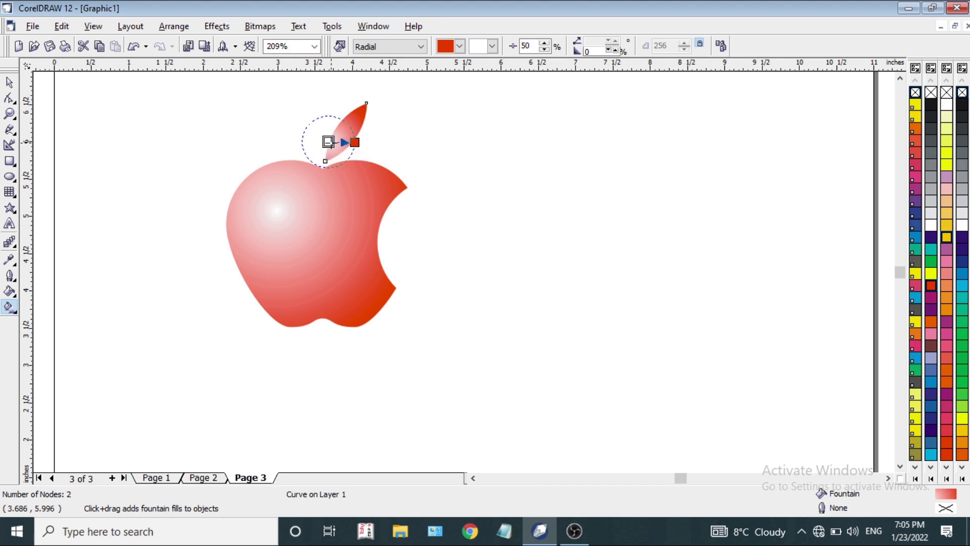
# Go to Page 1 and draw a square about 3.57 inches wide on the left half of the page
pyautogui.press('Escape')
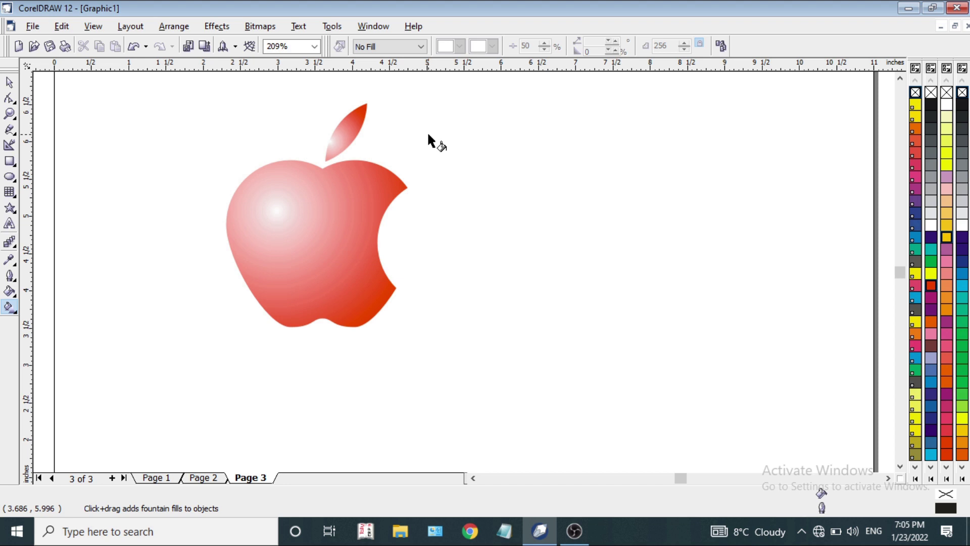
pyautogui.click(168, 478)
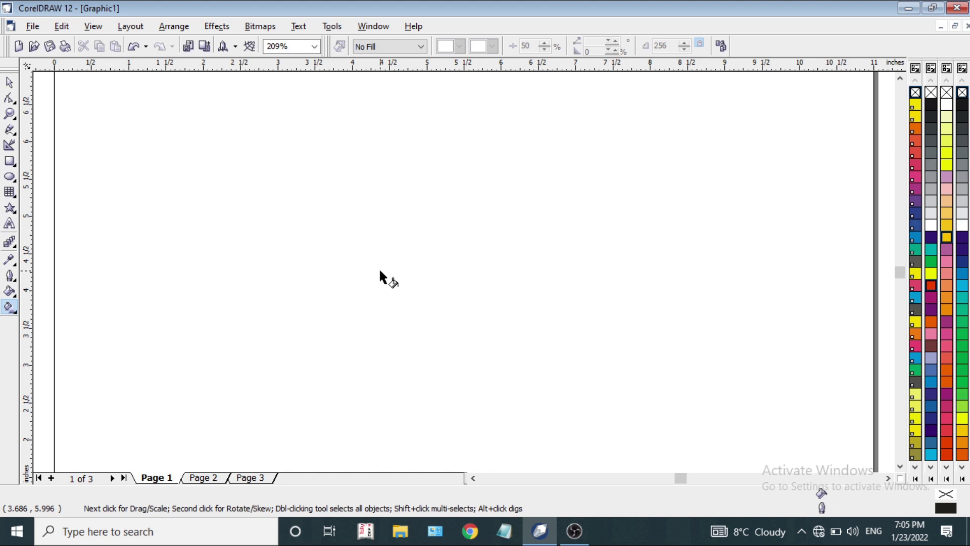
pyautogui.click(9, 161)
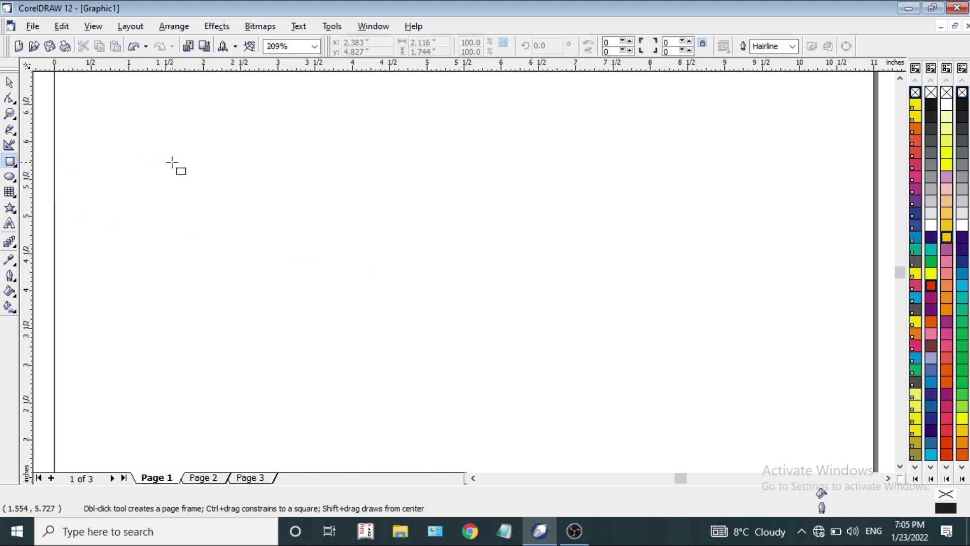
pyautogui.moveTo(181, 150); pyautogui.dragTo(447, 380)
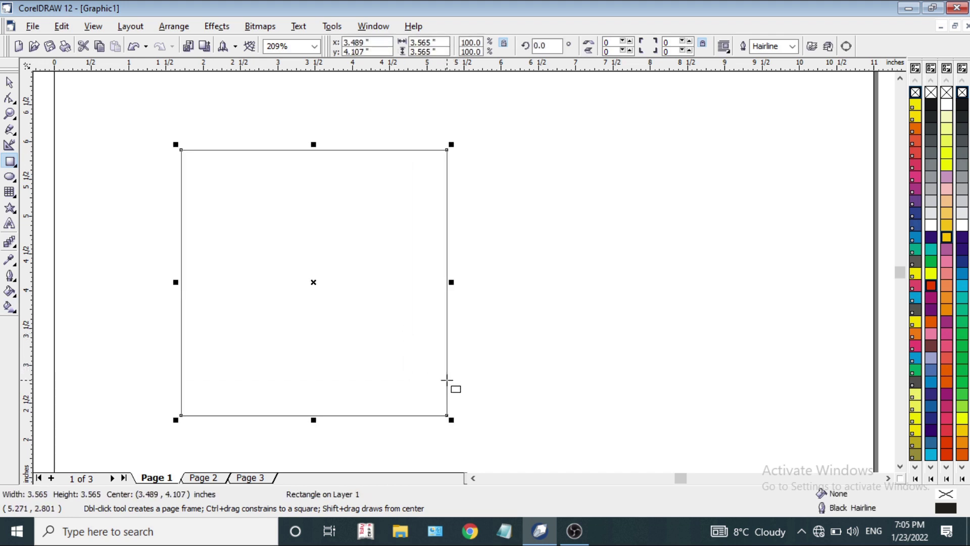
# Draw a circle about 0.95 inches in diameter to the right of the square
pyautogui.click(10, 176)
pyautogui.click(553, 168)
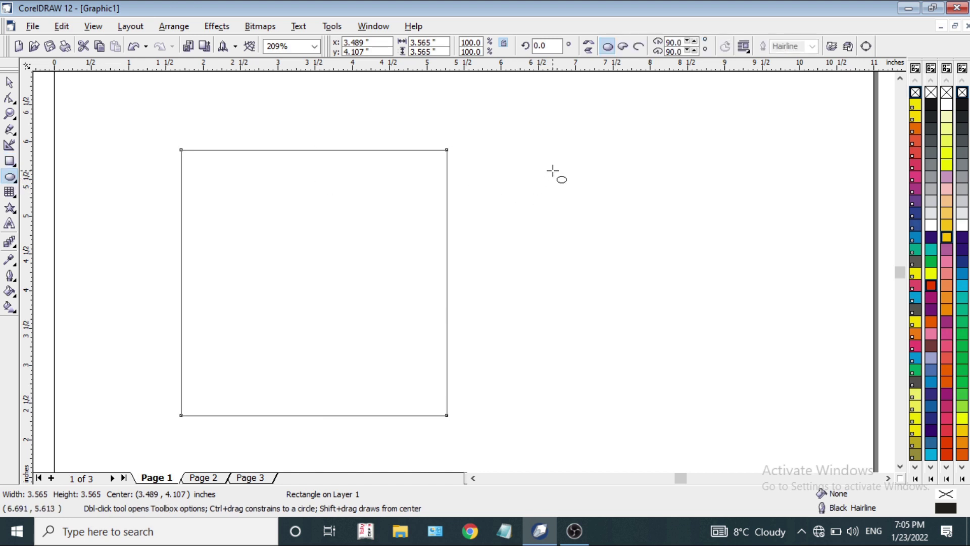
pyautogui.moveTo(601, 235); pyautogui.dragTo(619, 242)
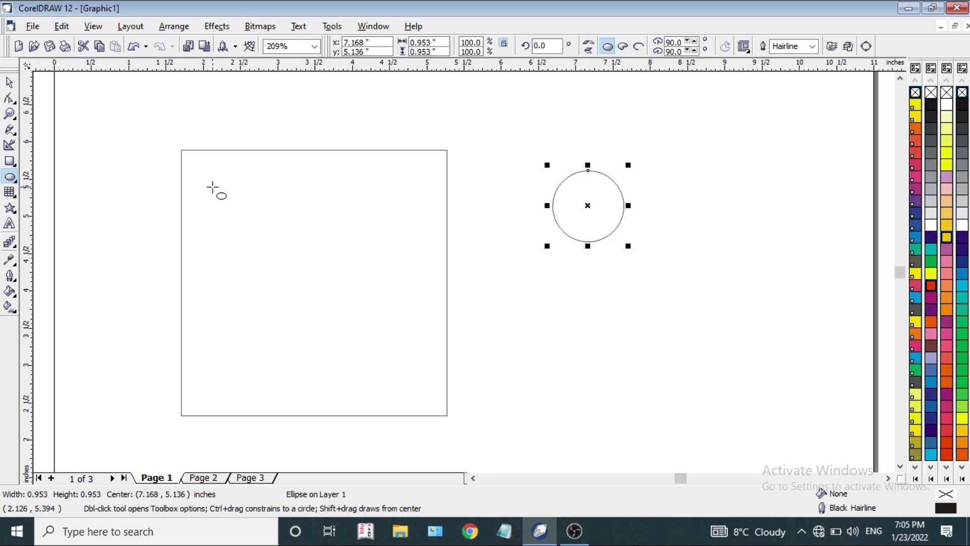
# Select the circle together with the square and center the circle horizontally and vertically inside the square
pyautogui.click(9, 82)
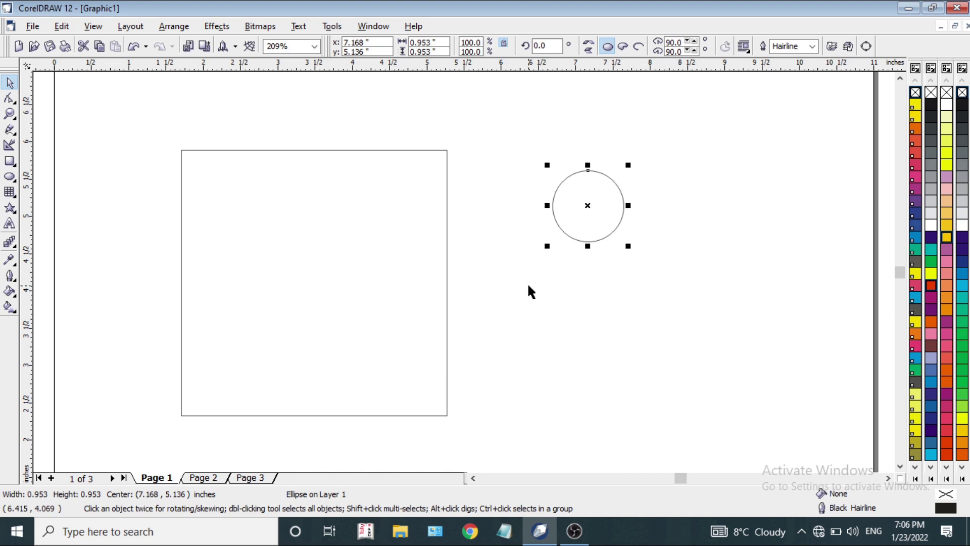
pyautogui.keyDown('shift'); pyautogui.click(387, 284); pyautogui.keyUp('shift')
pyautogui.press('c')
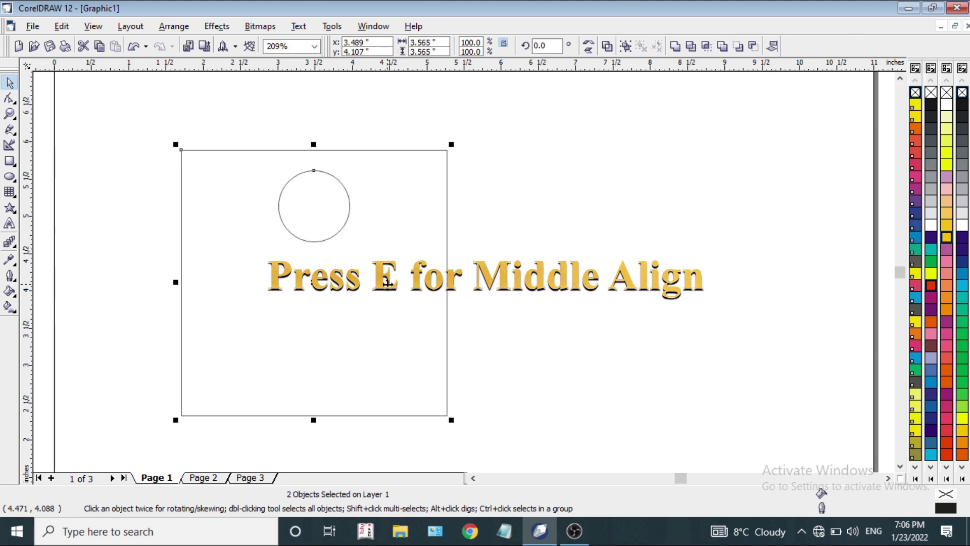
pyautogui.press('e')
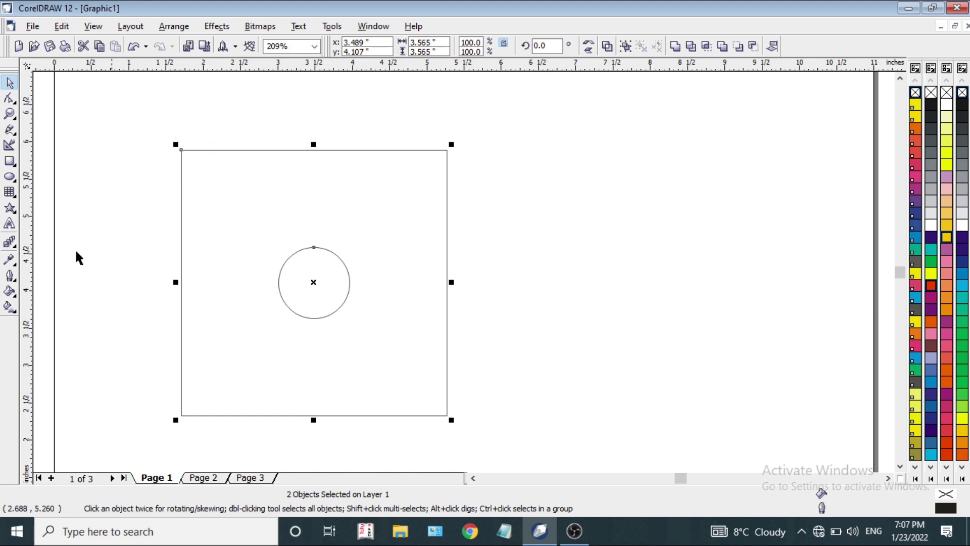
# Align the circle to the square's top edge, trying left, center and right alignment along it
pyautogui.press('t')
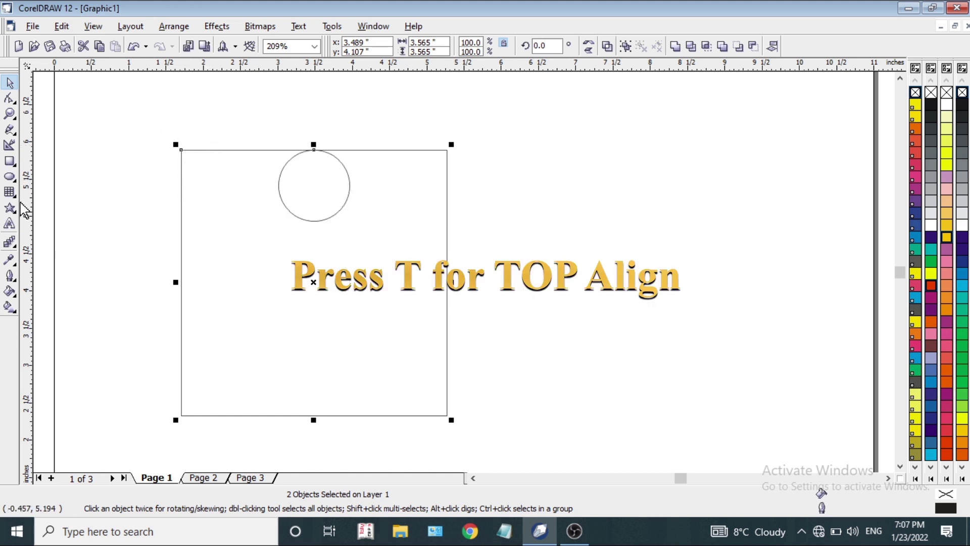
pyautogui.press('l')
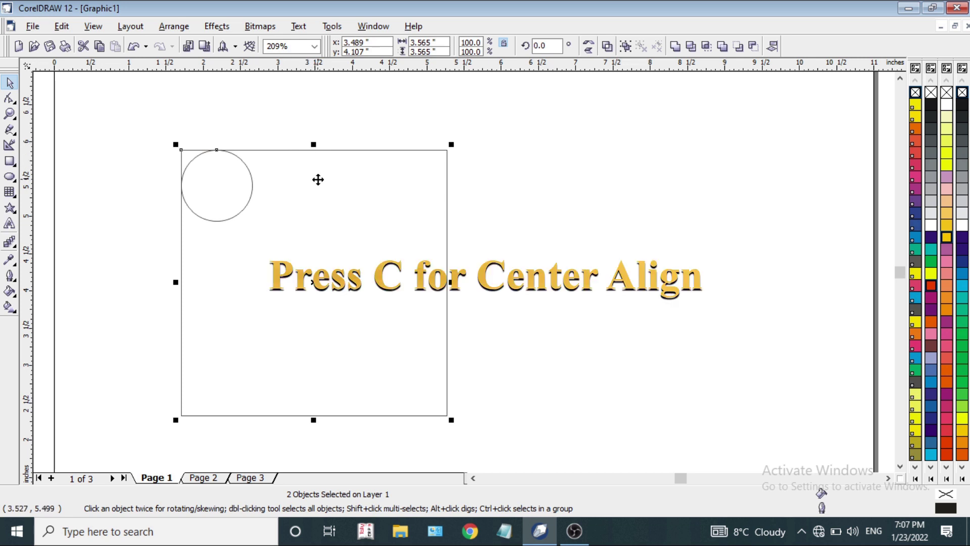
pyautogui.press('c')
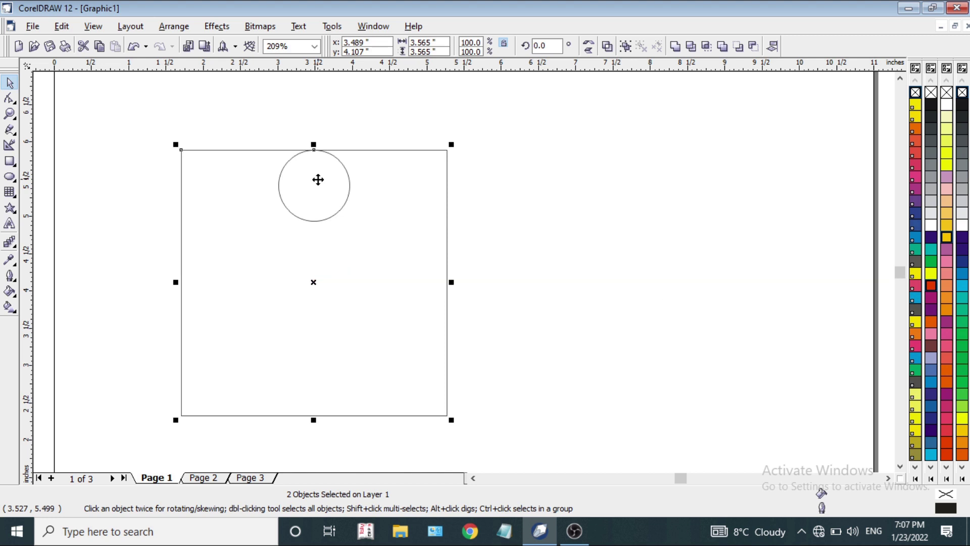
pyautogui.press('l')
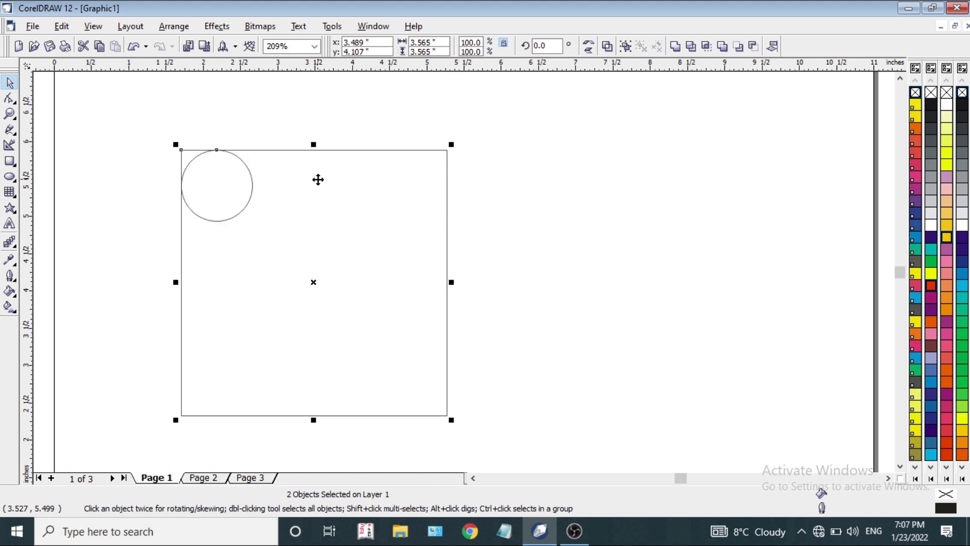
pyautogui.press('r')
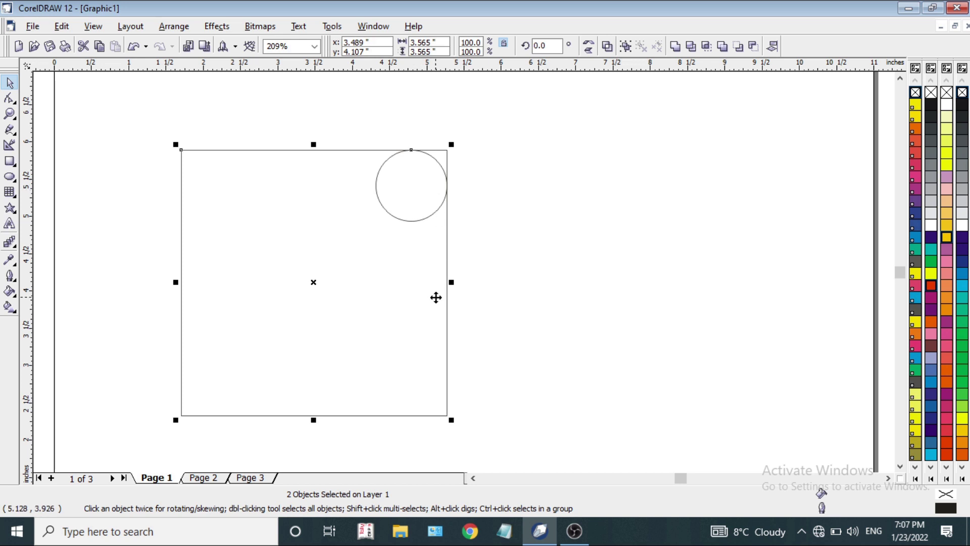
# Align the circle to the square's middle right, center and middle left, and to its bottom left, bottom center and bottom right
pyautogui.press('e')
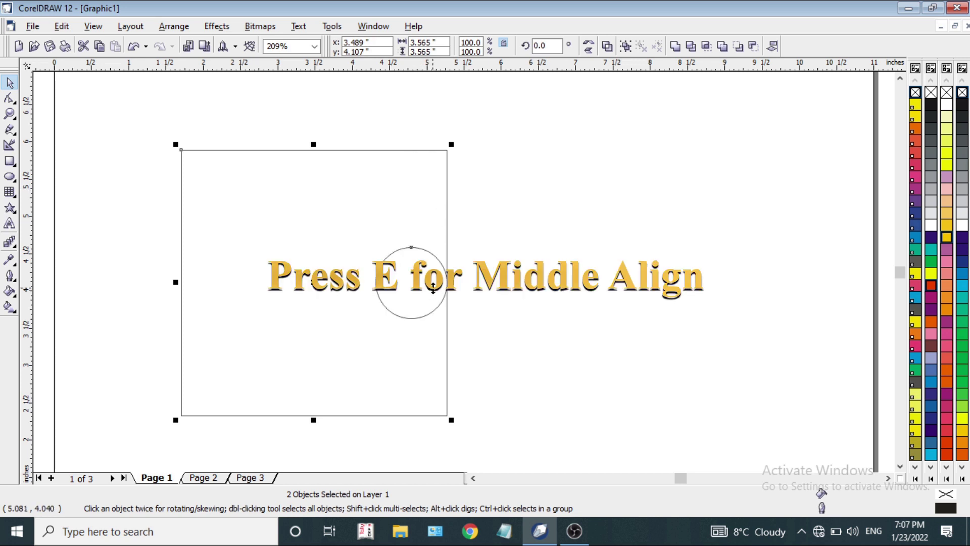
pyautogui.press('c')
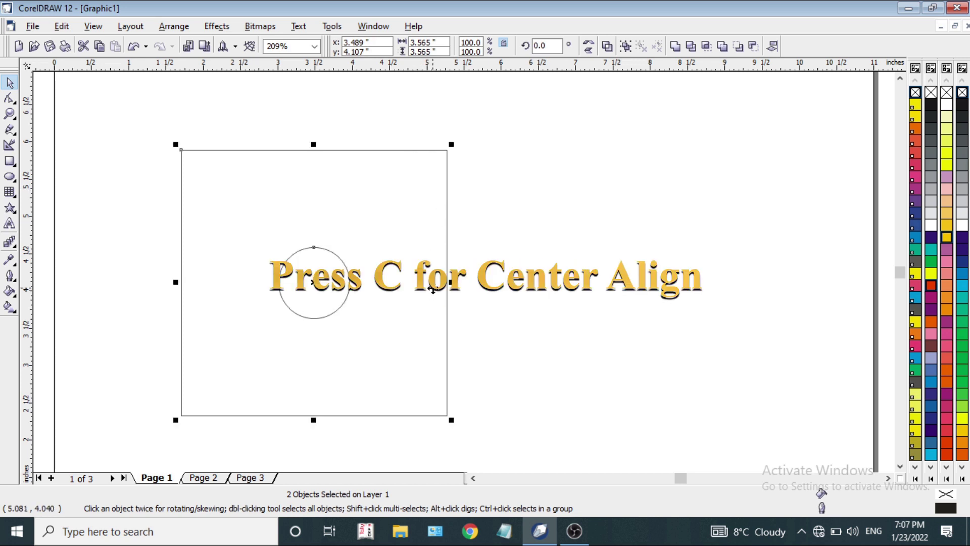
pyautogui.press('l')
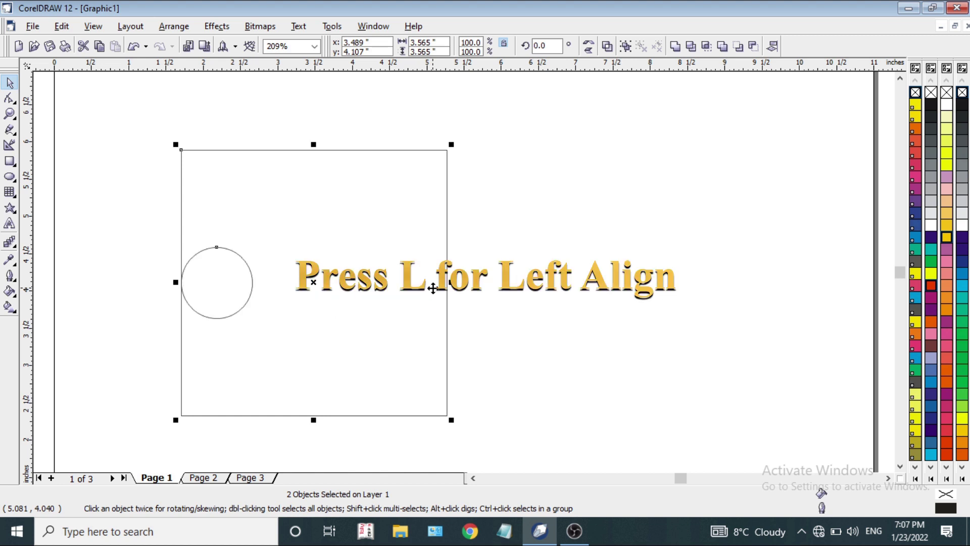
pyautogui.press('b')
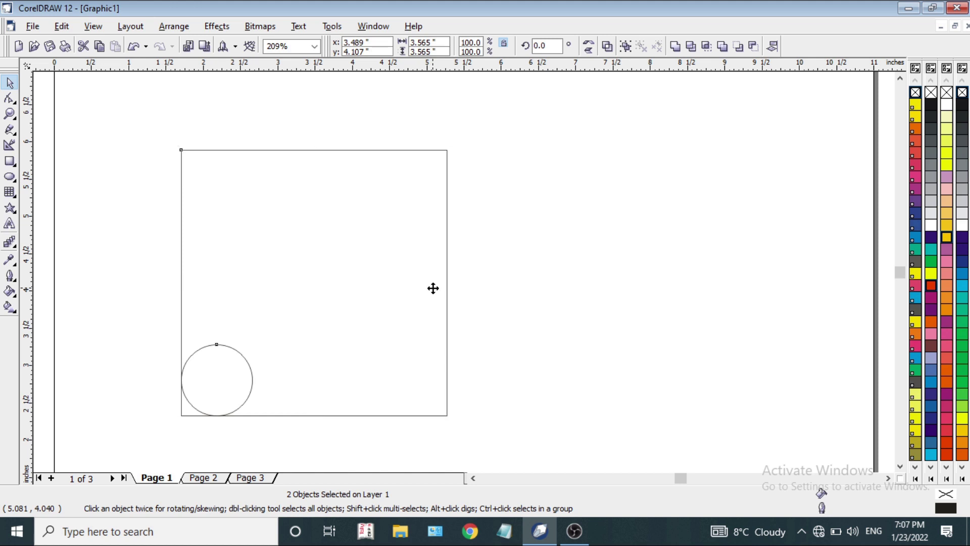
pyautogui.press('c')
pyautogui.press('r')
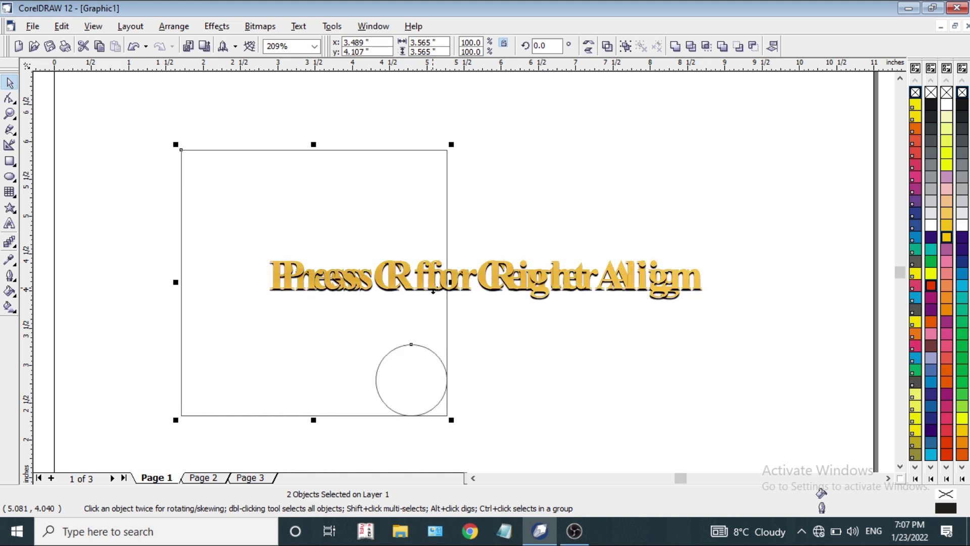
# Center the circle both ways in the square again and move the two shapes together up and toward the page's left edge
pyautogui.press('c')
pyautogui.press('e')
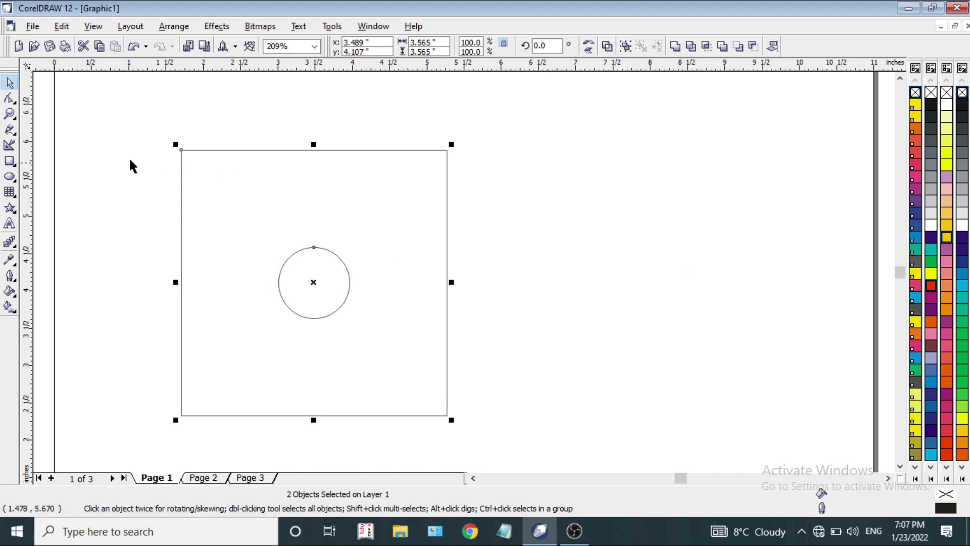
pyautogui.moveTo(150, 108); pyautogui.dragTo(505, 445)
pyautogui.moveTo(380, 342); pyautogui.dragTo(286, 317)
pyautogui.click(479, 248)
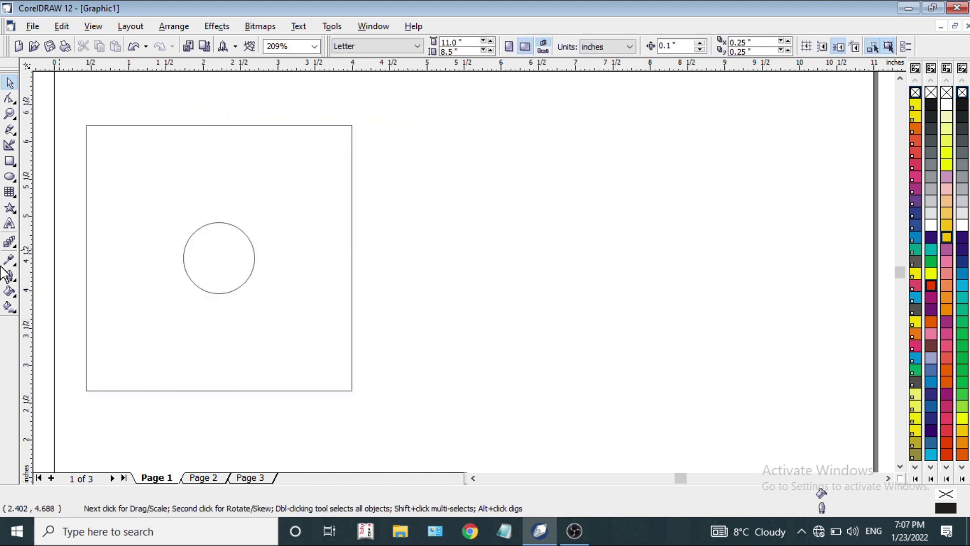
# Draw a rectangle about 1.32 by 0.39 inches to the upper right of the square and fill it with PANTONE Red 032 U
pyautogui.click(10, 160)
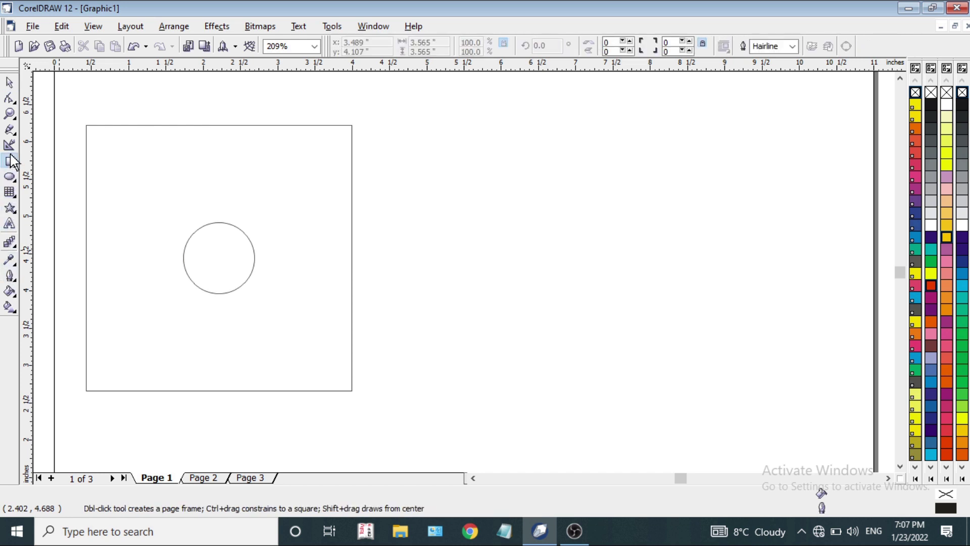
pyautogui.moveTo(468, 128)
pyautogui.mouseDown()
pyautogui.moveTo(575, 156)
pyautogui.moveTo(566, 157)
pyautogui.mouseUp()
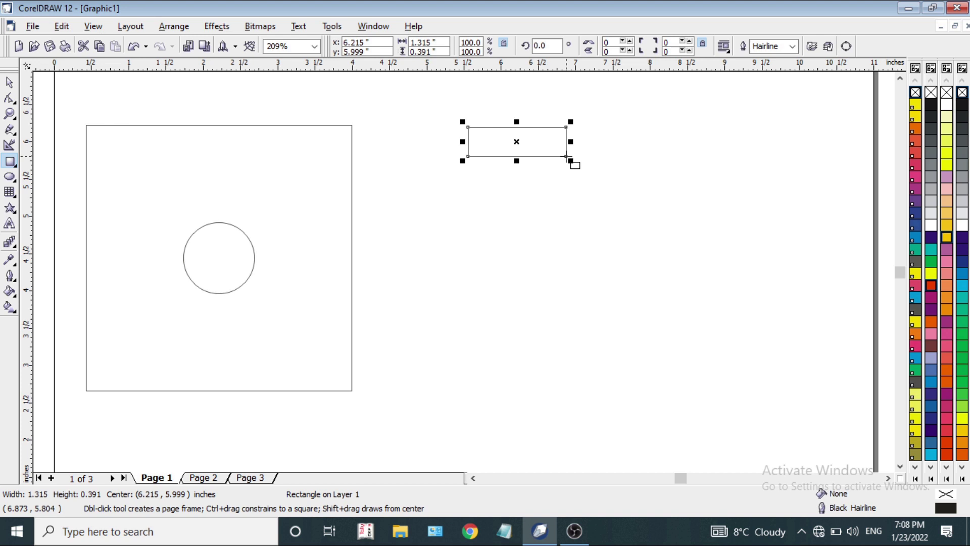
pyautogui.click(915, 153)
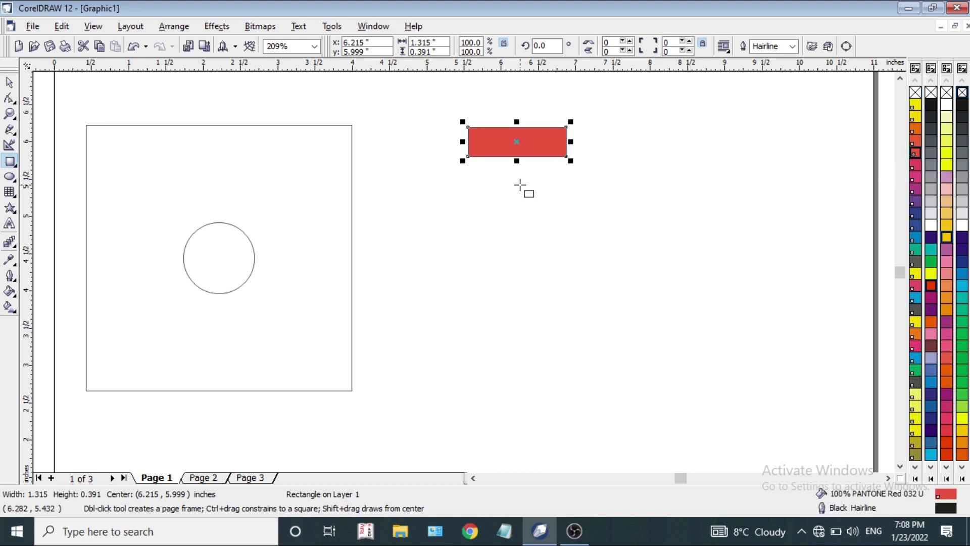
# Give the small rectangle a linear fountain fill running from red to yellow and remove its outline
pyautogui.click(7, 312)
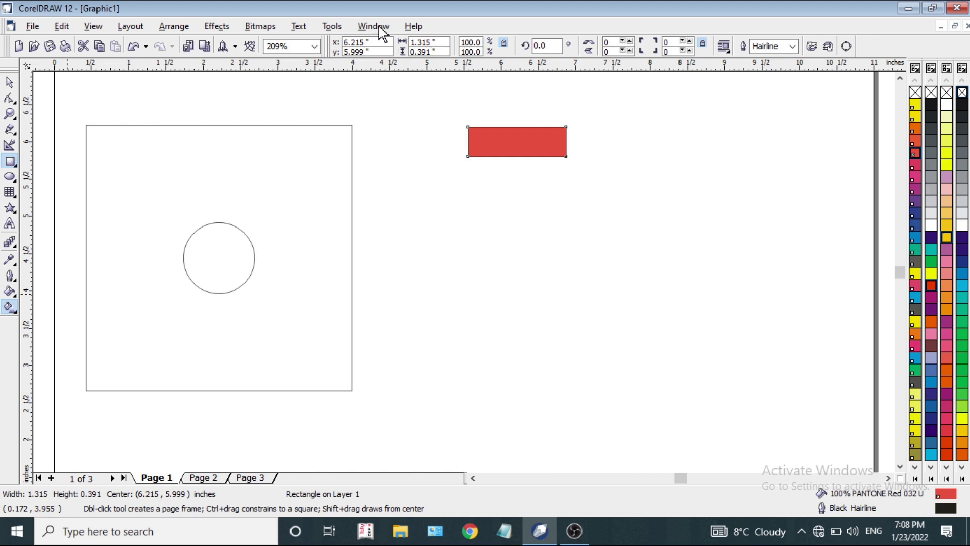
pyautogui.click(407, 45)
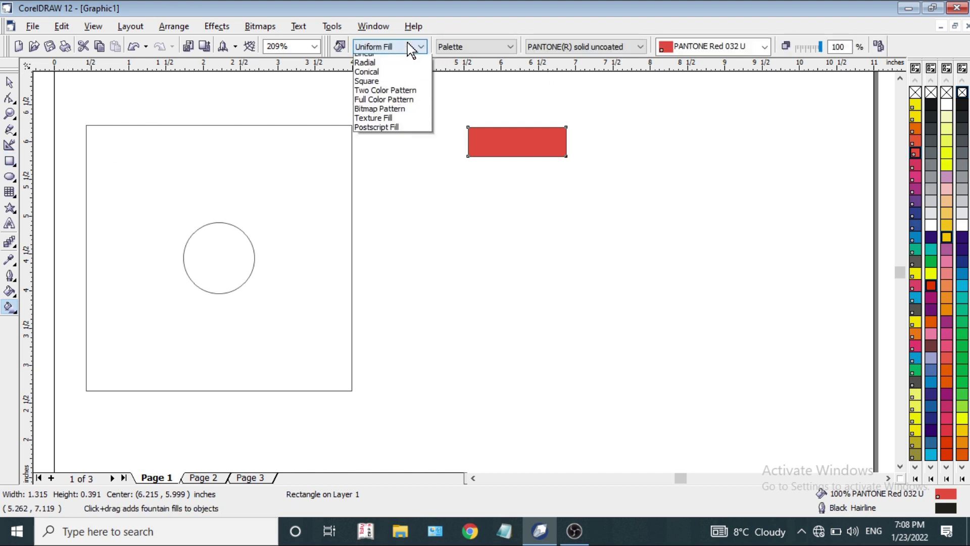
pyautogui.click(390, 77)
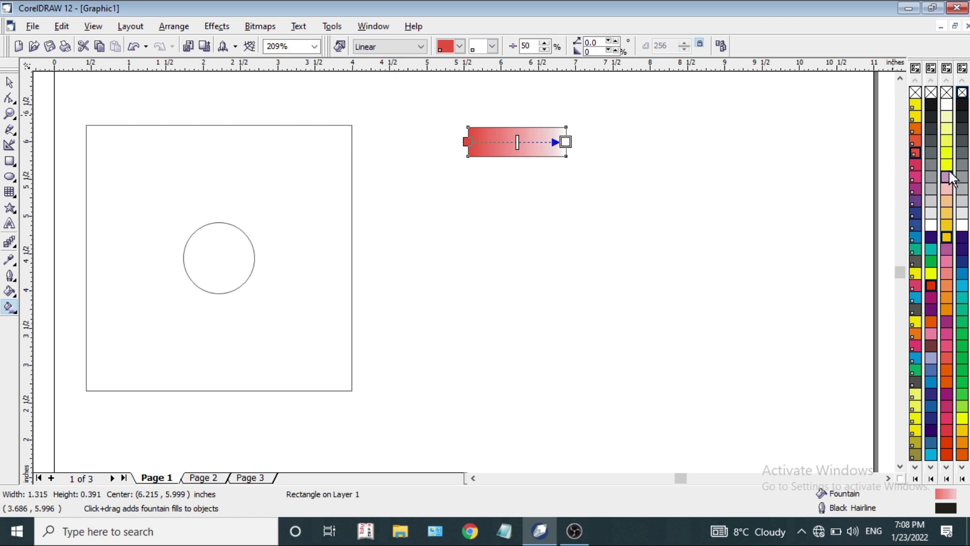
pyautogui.moveTo(946, 165); pyautogui.dragTo(565, 143)
pyautogui.click(10, 83)
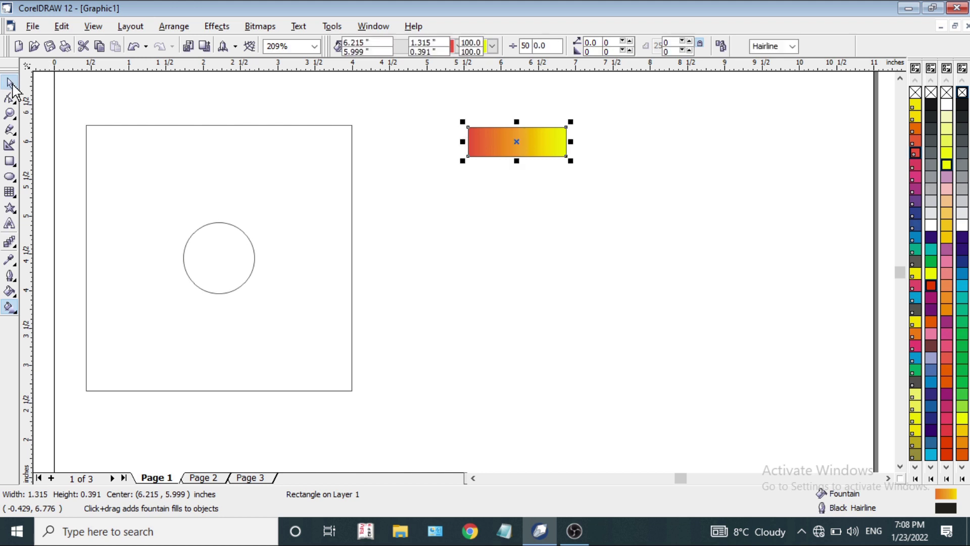
pyautogui.rightClick(916, 94)
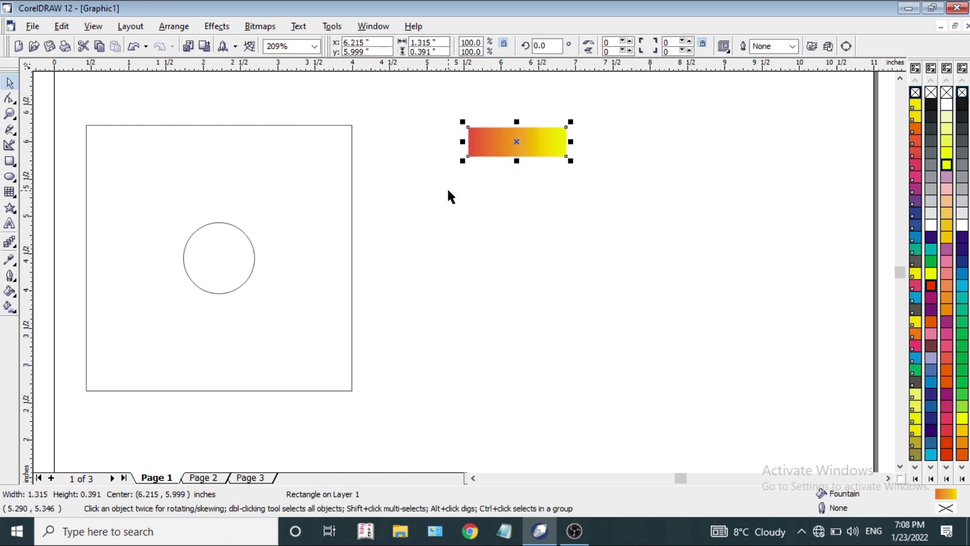
# Duplicate the gradient rectangle three times, placing two copies to its right and one over the square's upper-right corner
pyautogui.hotkey('ctrl', 'd')
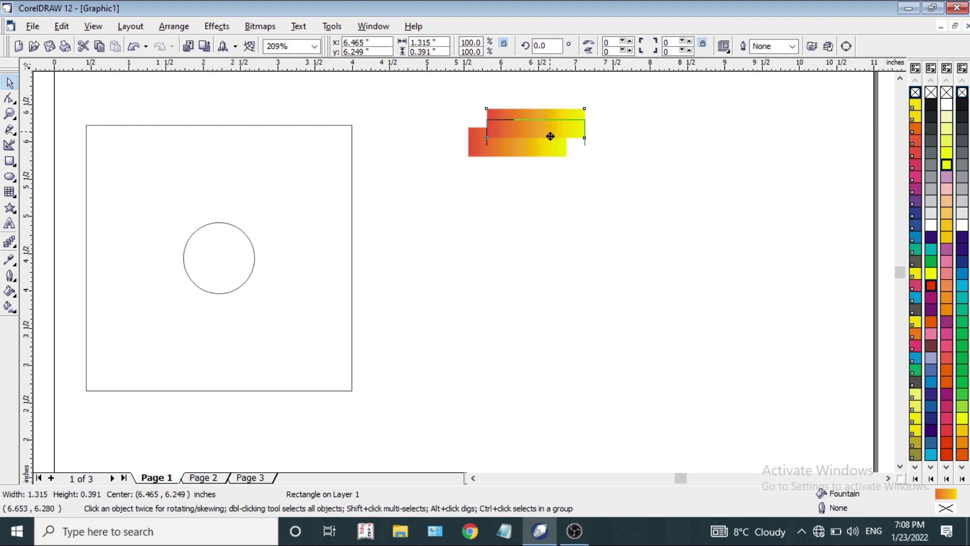
pyautogui.moveTo(550, 136); pyautogui.dragTo(650, 163)
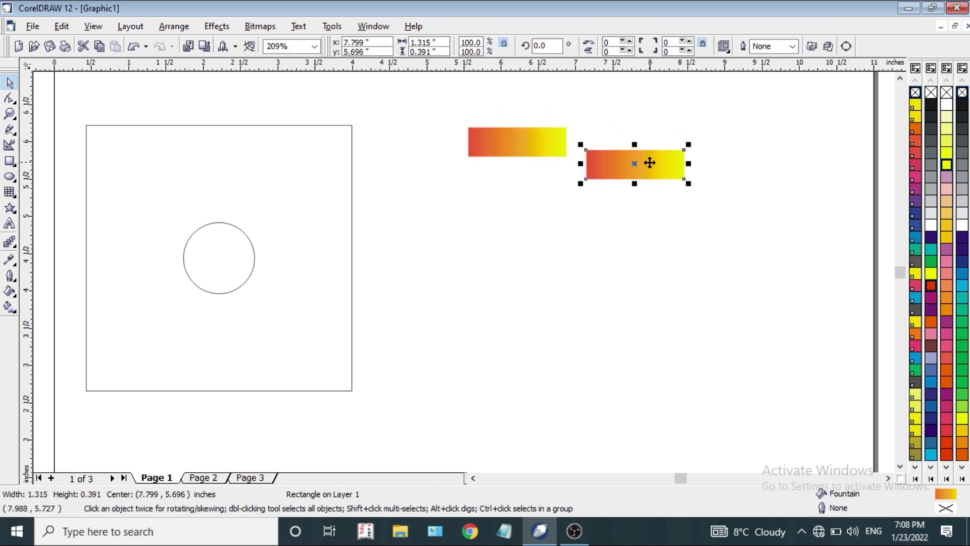
pyautogui.hotkey('ctrl', 'd')
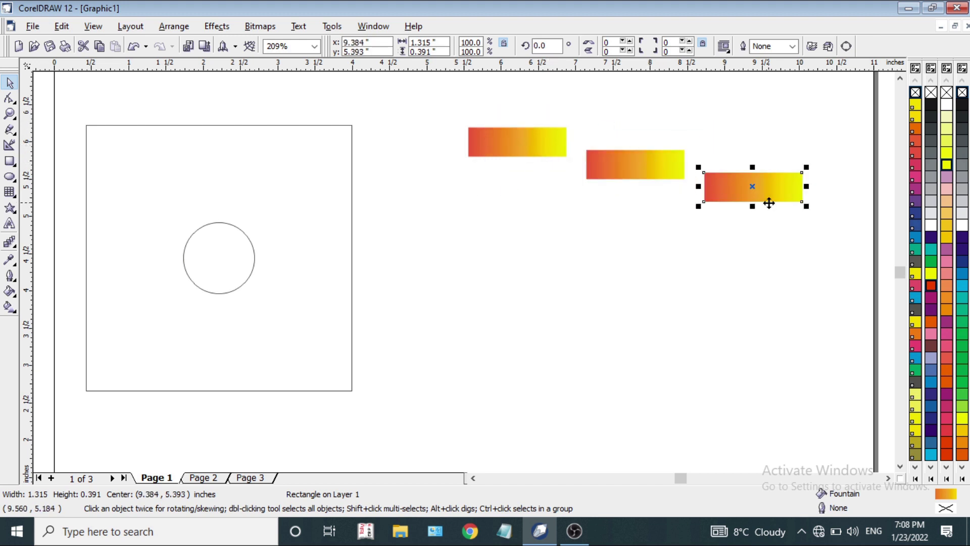
pyautogui.moveTo(768, 202); pyautogui.dragTo(753, 146)
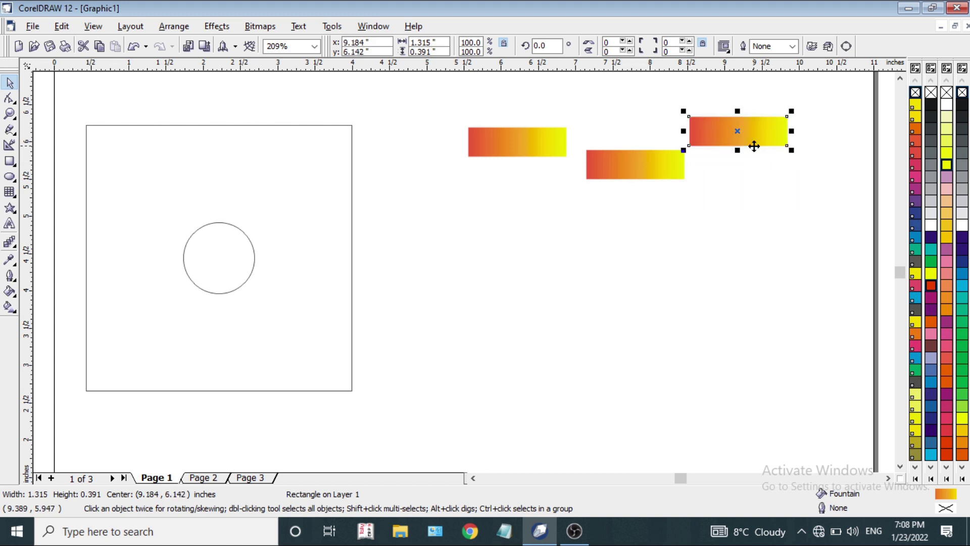
pyautogui.hotkey('ctrl', 'd')
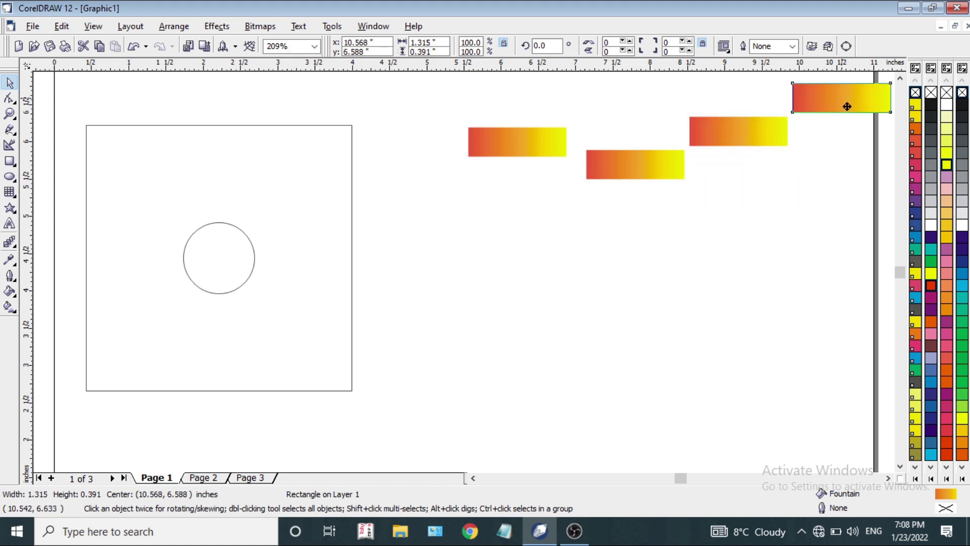
pyautogui.moveTo(840, 122); pyautogui.dragTo(357, 123)
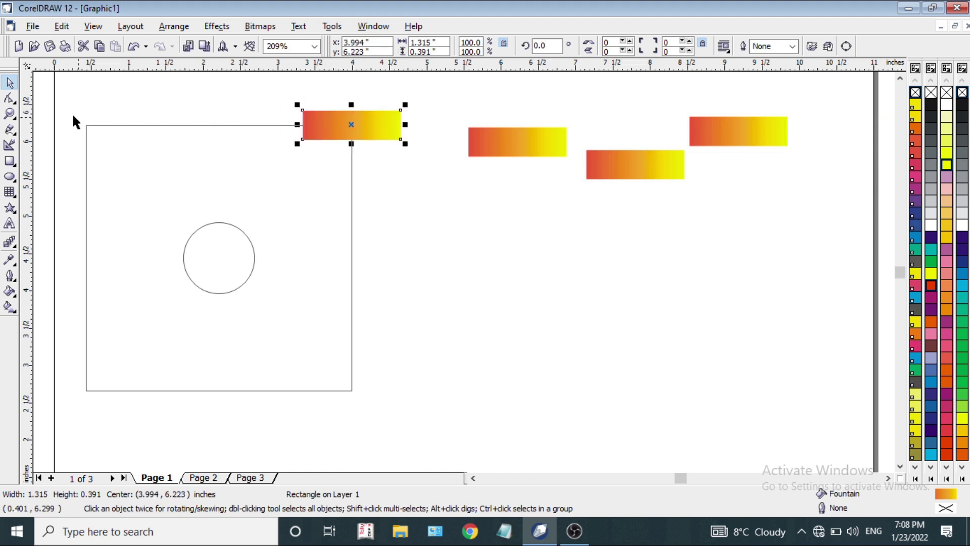
# Delete the square and its circle, and move the four gradient rectangles together about 2.5 inches toward the page's left edge
pyautogui.moveTo(70, 113); pyautogui.dragTo(406, 422)
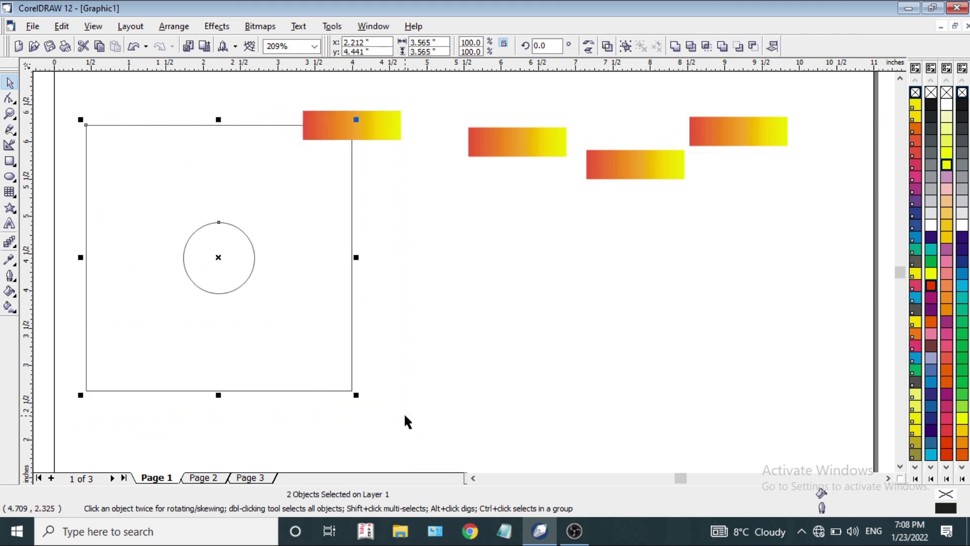
pyautogui.press('Delete')
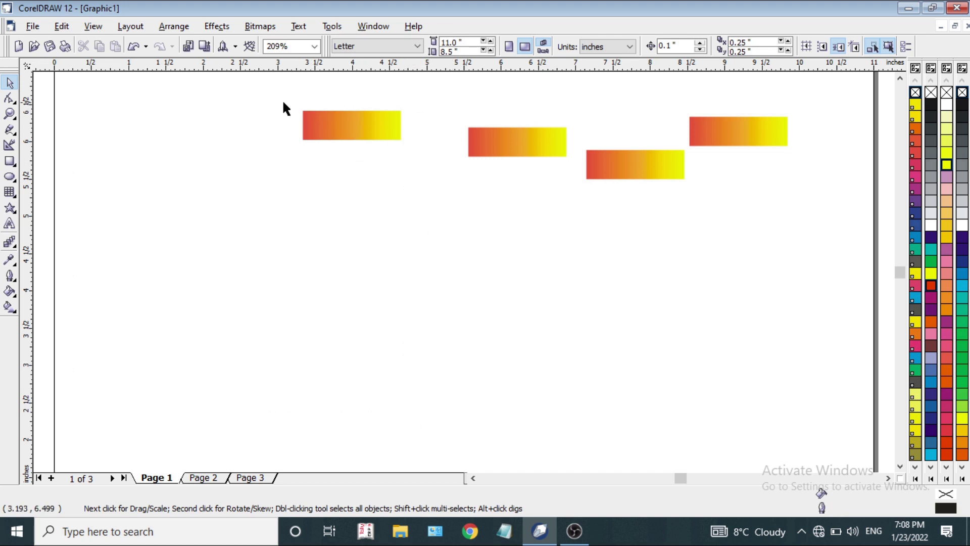
pyautogui.moveTo(268, 99); pyautogui.dragTo(818, 217)
pyautogui.moveTo(605, 169); pyautogui.dragTo(413, 164)
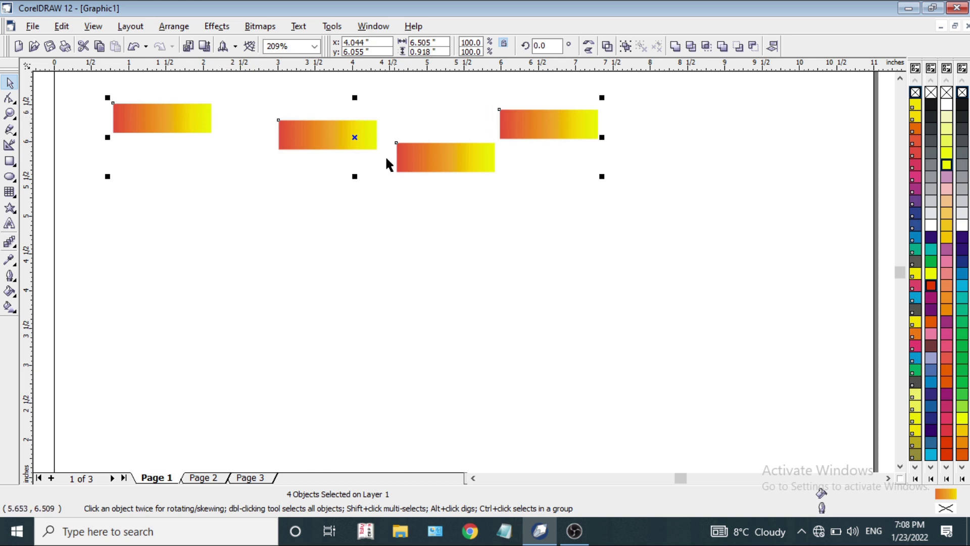
# Align the four gradient rectangles in one horizontal row by their centers and distribute them evenly across it
pyautogui.press('e')
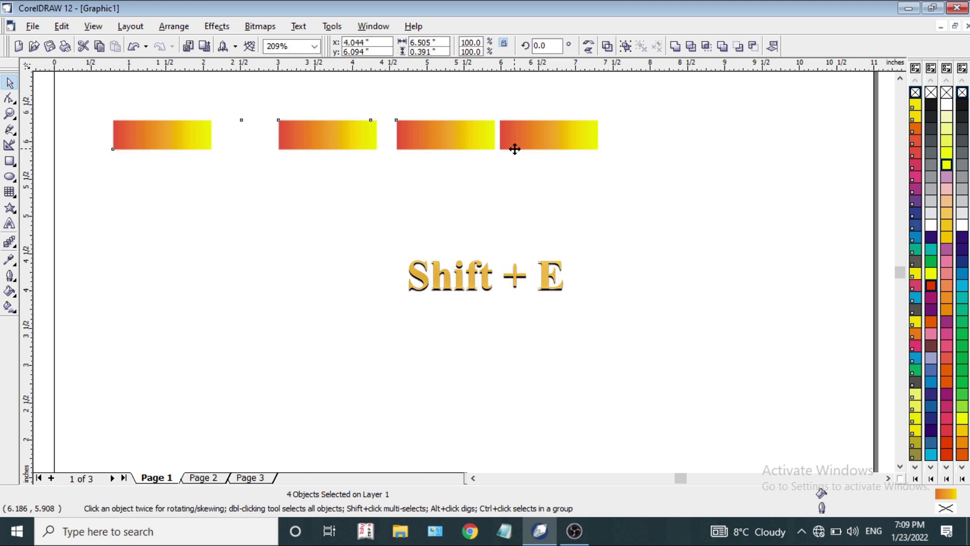
pyautogui.hotkey('shift', 'e')
pyautogui.click(523, 211)
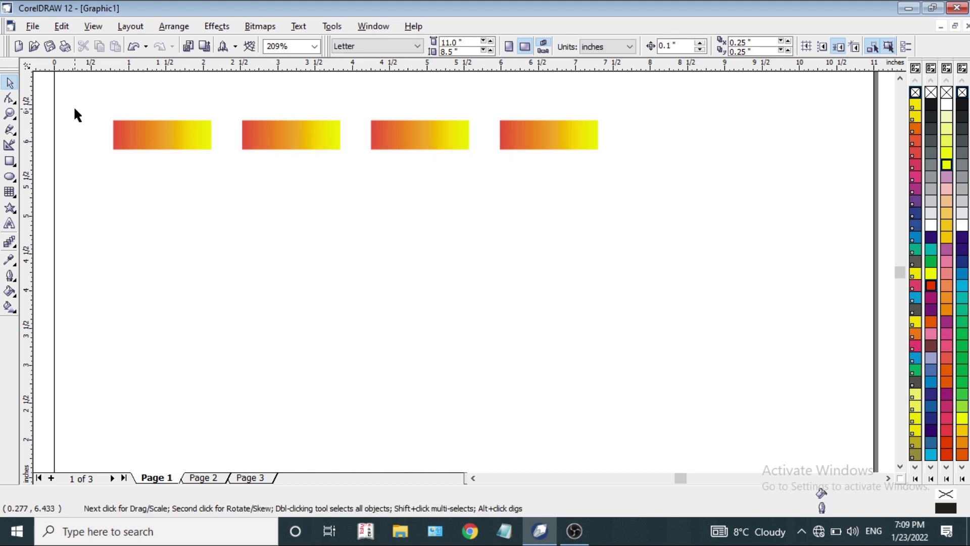
# Move the second, third and fourth gradient rectangles below the first one as a loose, uneven column
pyautogui.moveTo(101, 105); pyautogui.dragTo(700, 220)
pyautogui.click(577, 196)
pyautogui.moveTo(281, 132); pyautogui.dragTo(190, 187)
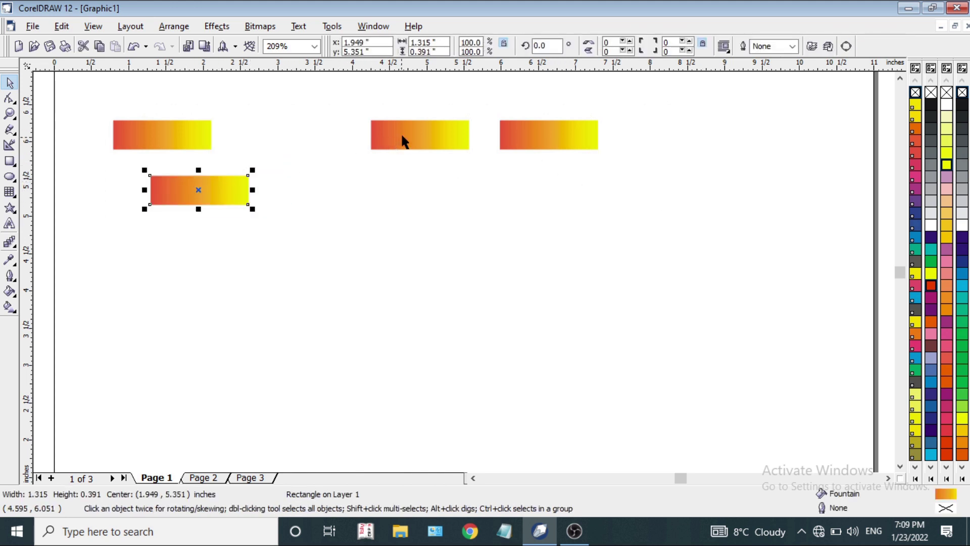
pyautogui.moveTo(402, 136); pyautogui.dragTo(176, 279)
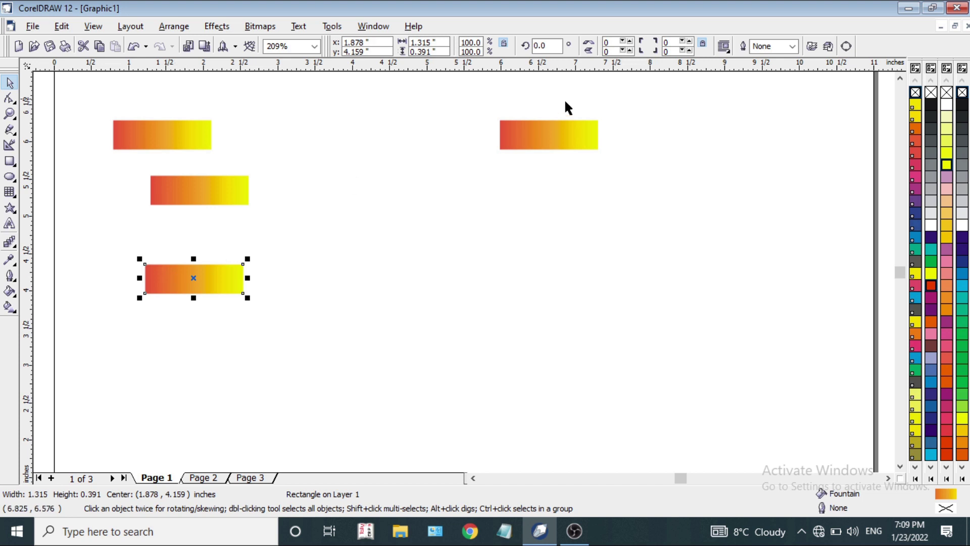
pyautogui.moveTo(564, 130); pyautogui.dragTo(161, 294)
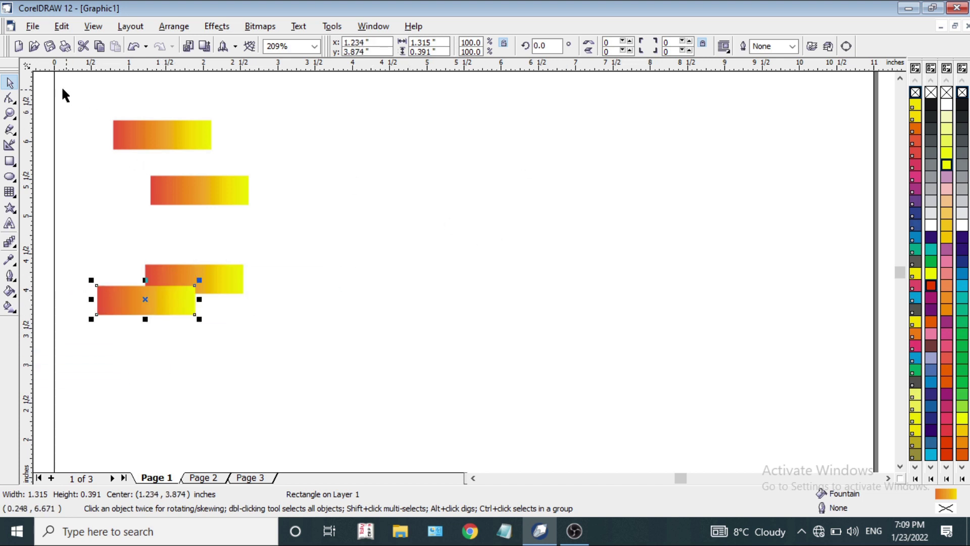
# Center-align the four gradient rectangles in a vertical column and distribute them evenly from top to bottom
pyautogui.moveTo(59, 90); pyautogui.dragTo(323, 398)
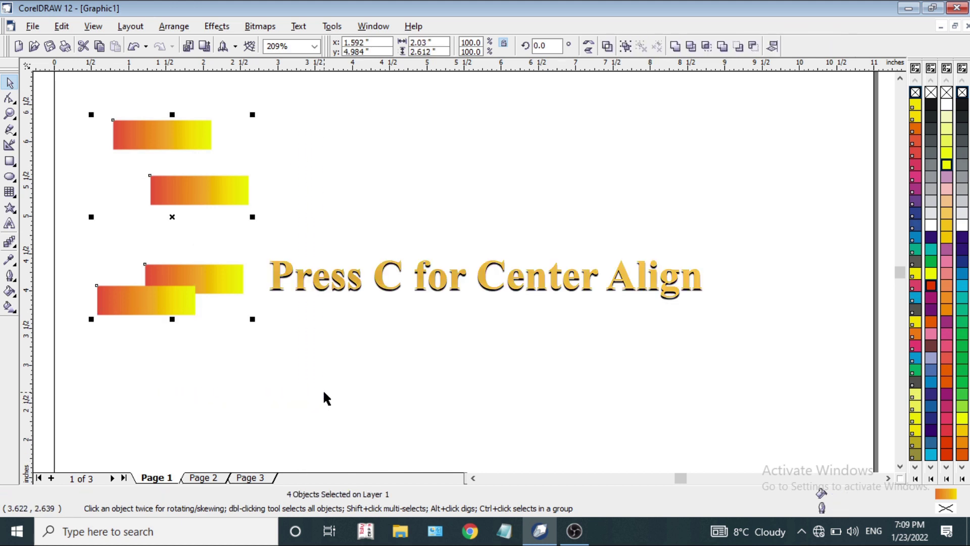
pyautogui.press('c')
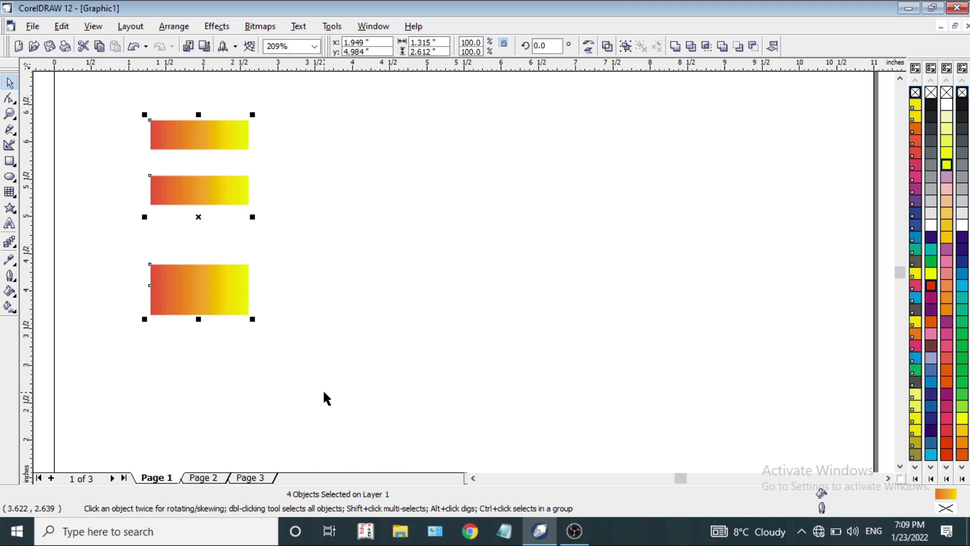
pyautogui.hotkey('shift', 'c')
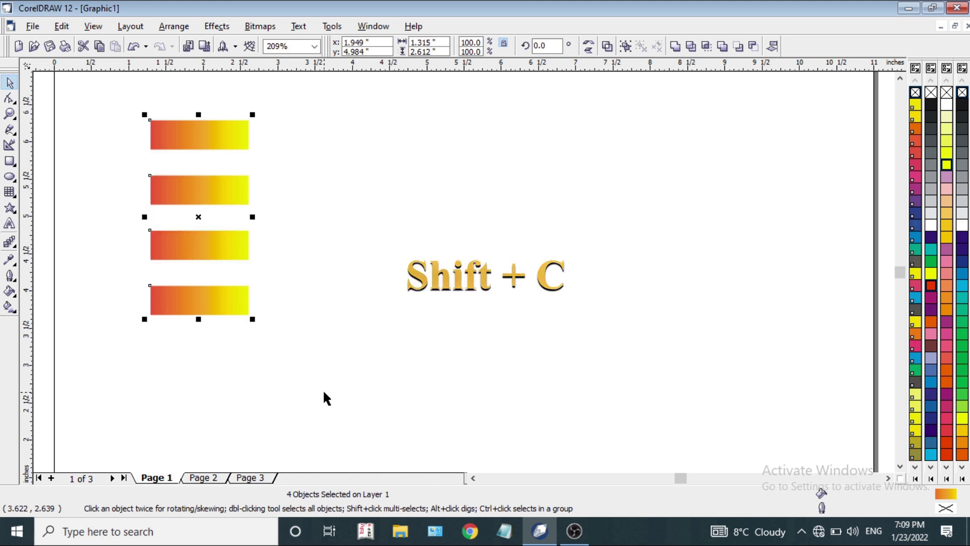
pyautogui.click(373, 326)
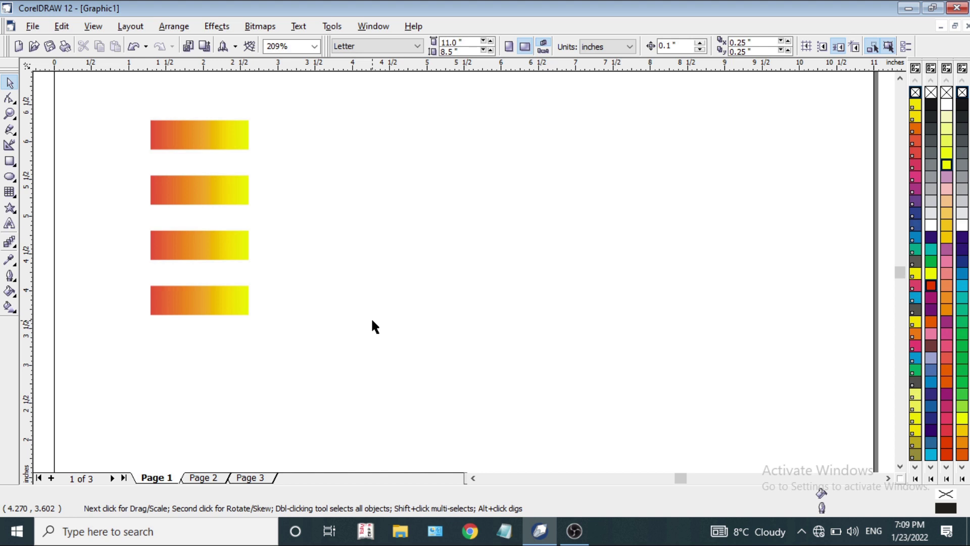
# On Page 2, draw a rectangle about 1.71 by 1.39 inches in the upper middle and fill it with Blue
pyautogui.click(202, 478)
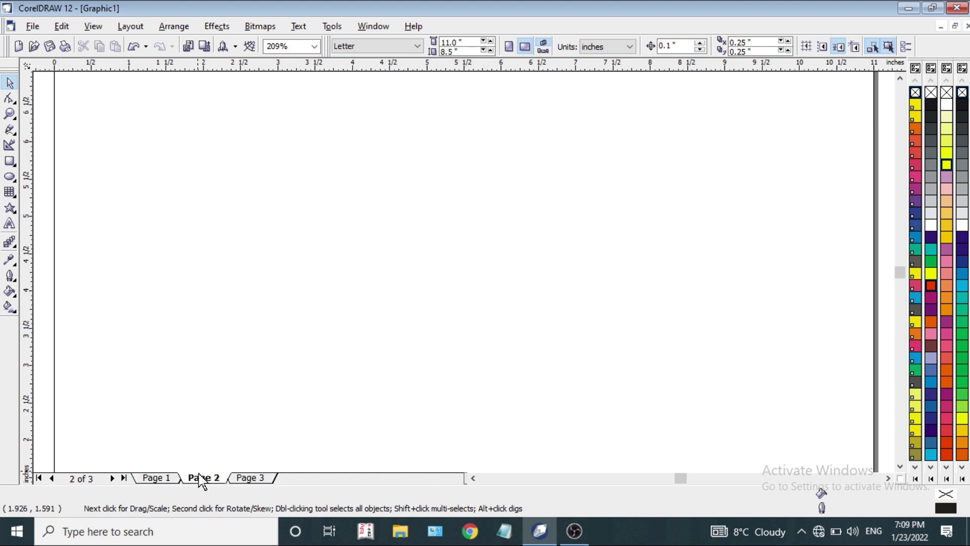
pyautogui.click(10, 162)
pyautogui.moveTo(308, 163); pyautogui.dragTo(436, 267)
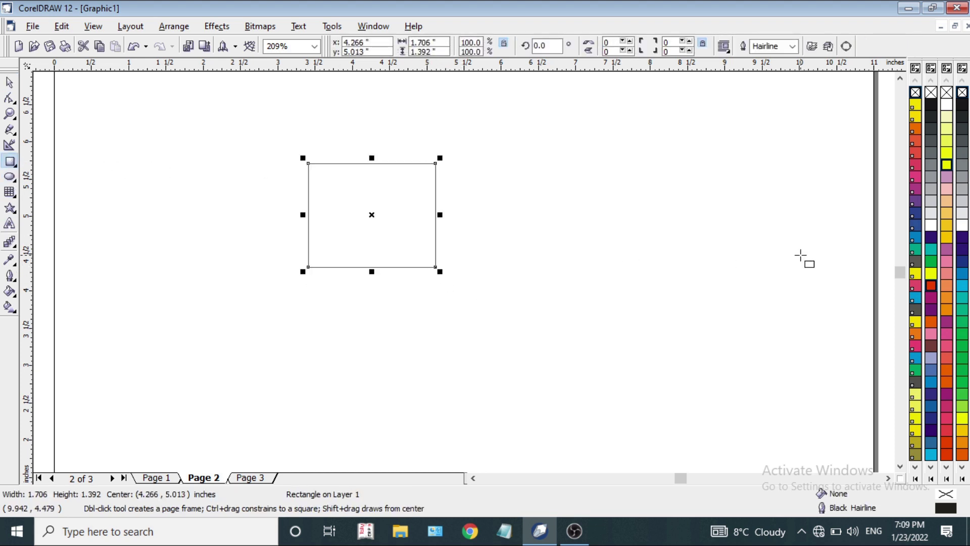
pyautogui.click(930, 243)
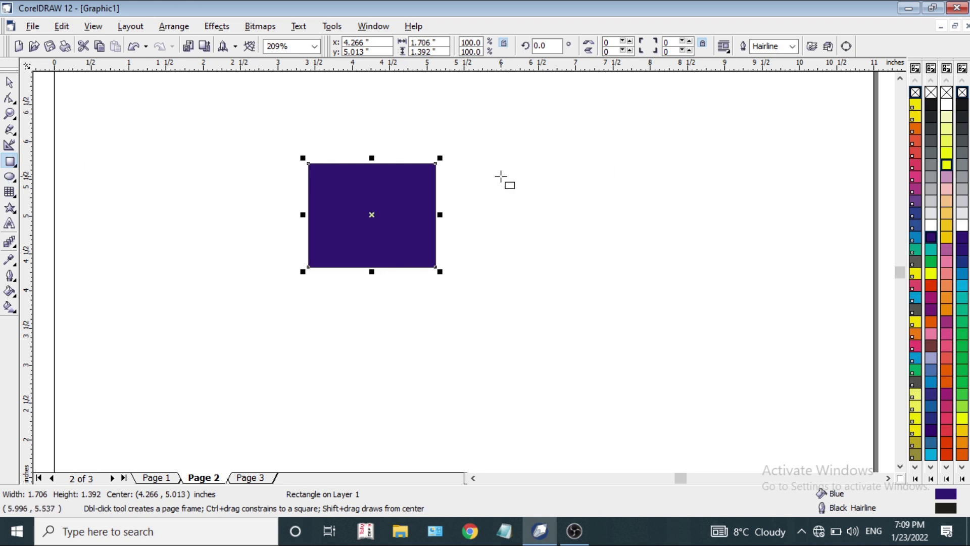
# Duplicate the blue rectangle three times so the copies cascade up and to the right
pyautogui.hotkey('ctrl', 'd')
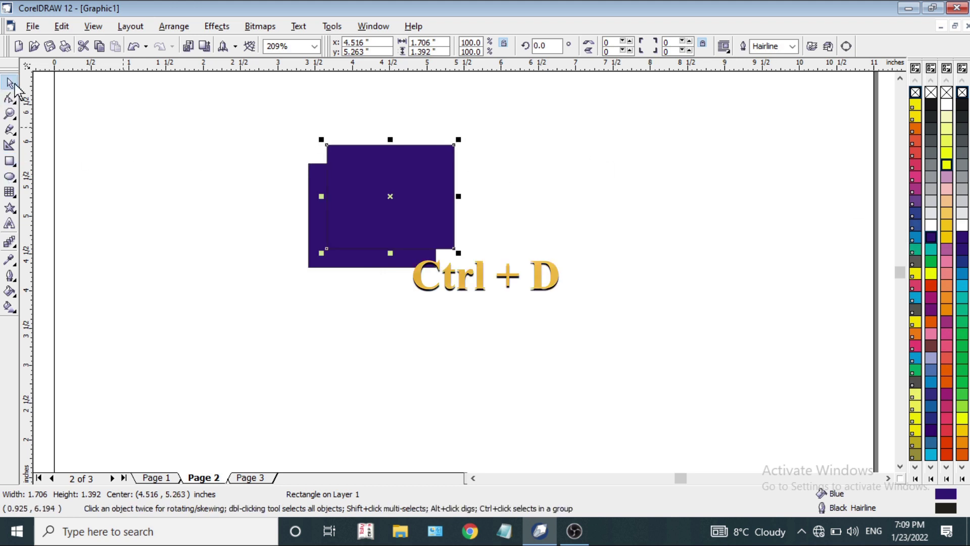
pyautogui.hotkey('ctrl', 'd')
pyautogui.hotkey('ctrl', 'd')
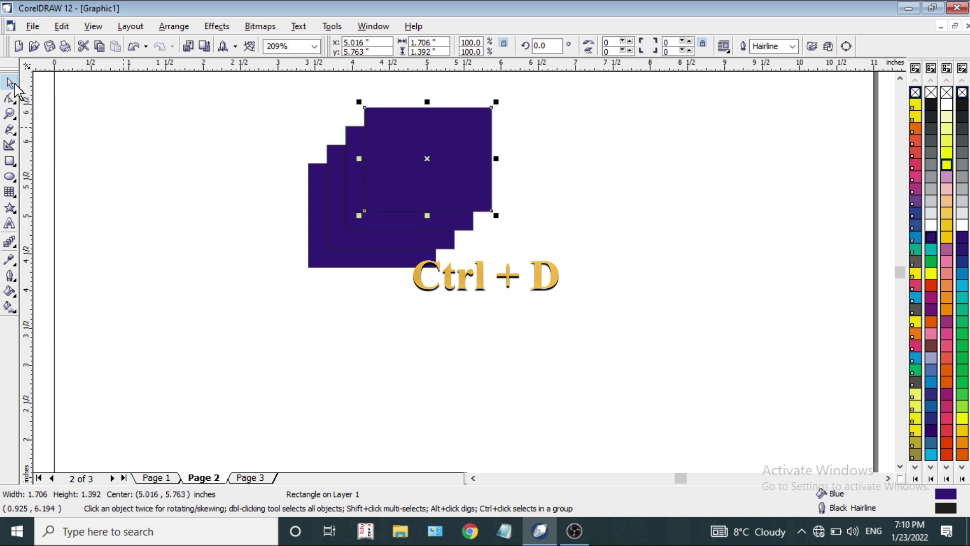
# Fill the frontmost rectangle with Cyan, the one behind it with Red and the third one with yellow
pyautogui.click(931, 249)
pyautogui.click(414, 218)
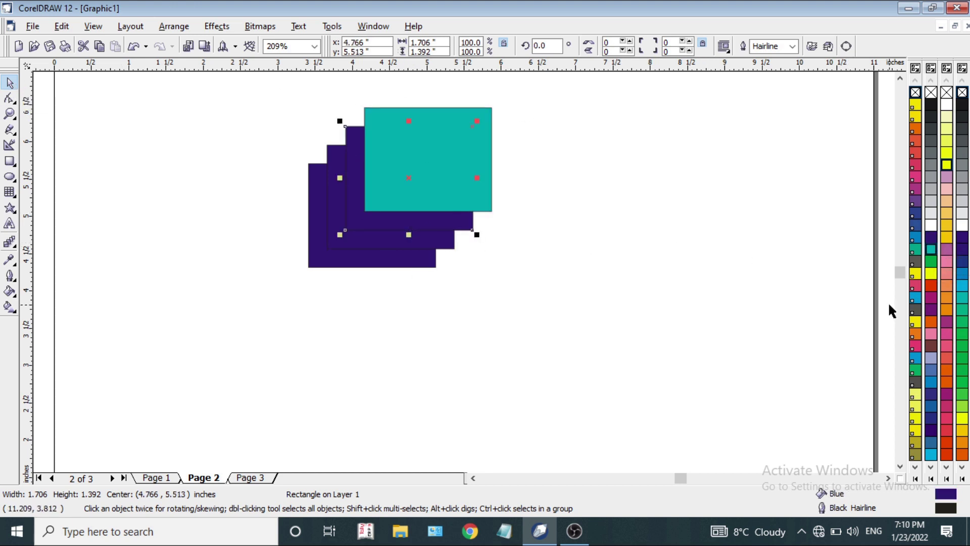
pyautogui.click(915, 299)
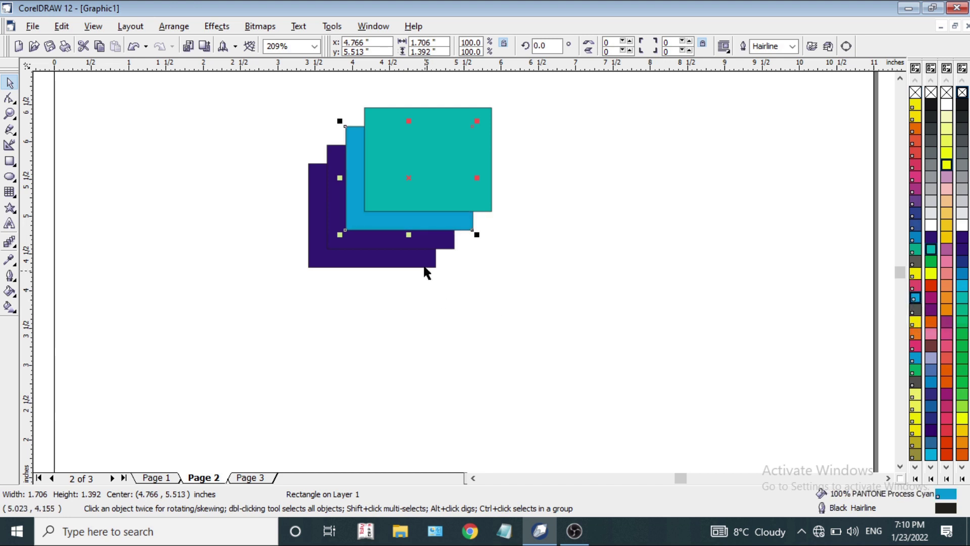
pyautogui.click(930, 285)
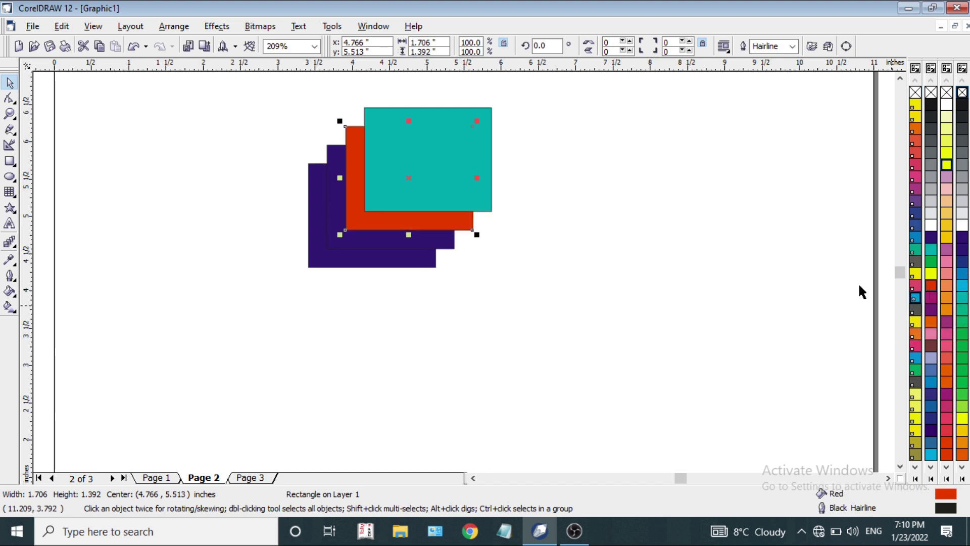
pyautogui.click(438, 246)
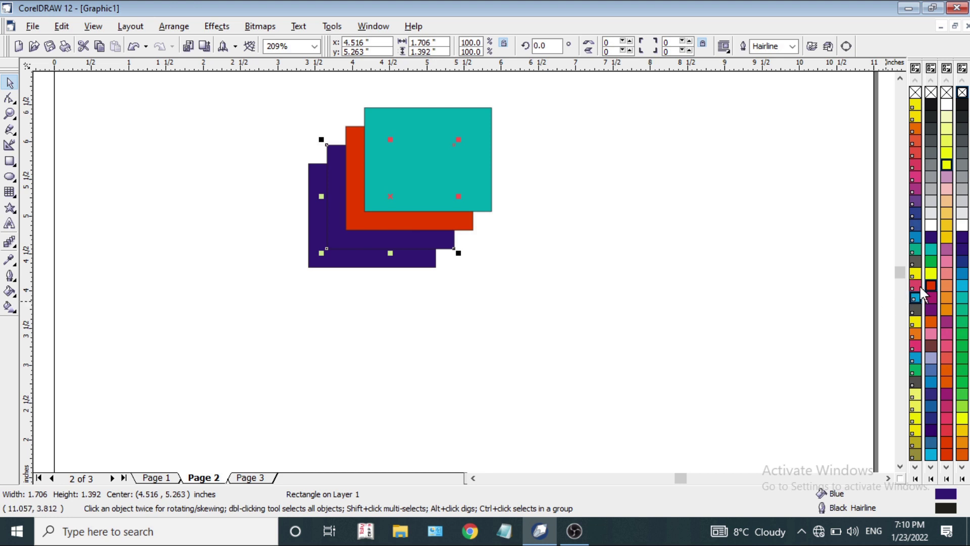
pyautogui.click(931, 273)
# Move the cyan rectangle about 0.85 inches left over the others, send it to the back and bring it to the front again
pyautogui.moveTo(433, 162); pyautogui.dragTo(363, 168)
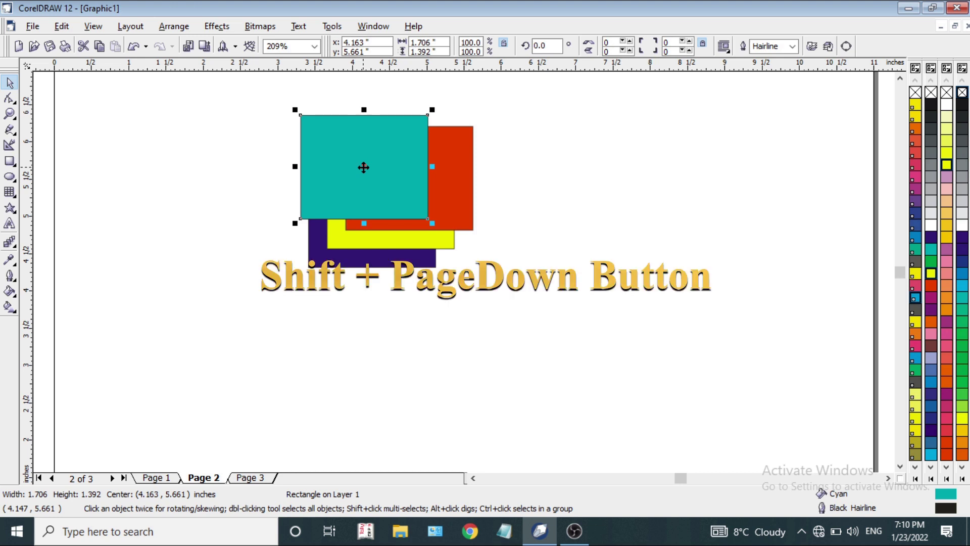
pyautogui.press('shift+Next')
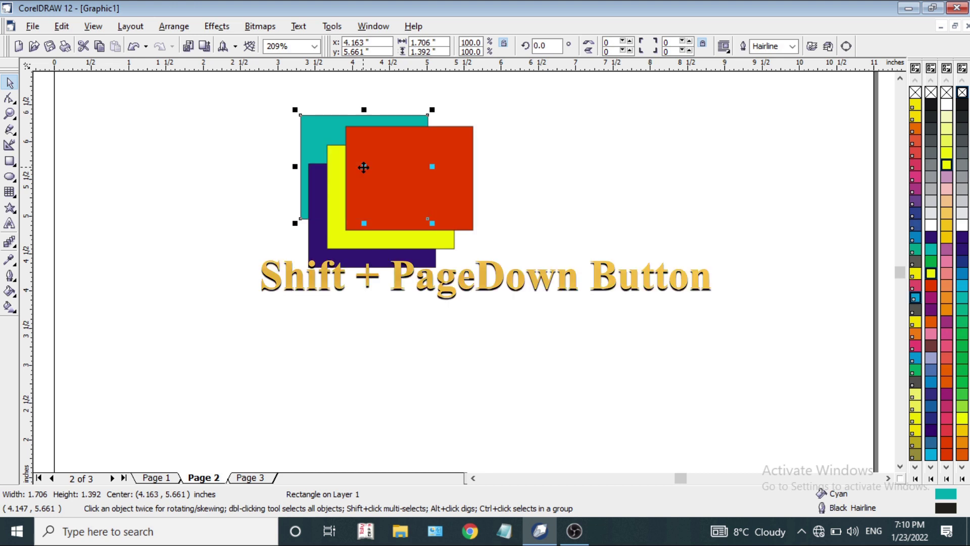
pyautogui.hotkey('shift', 'pageup')
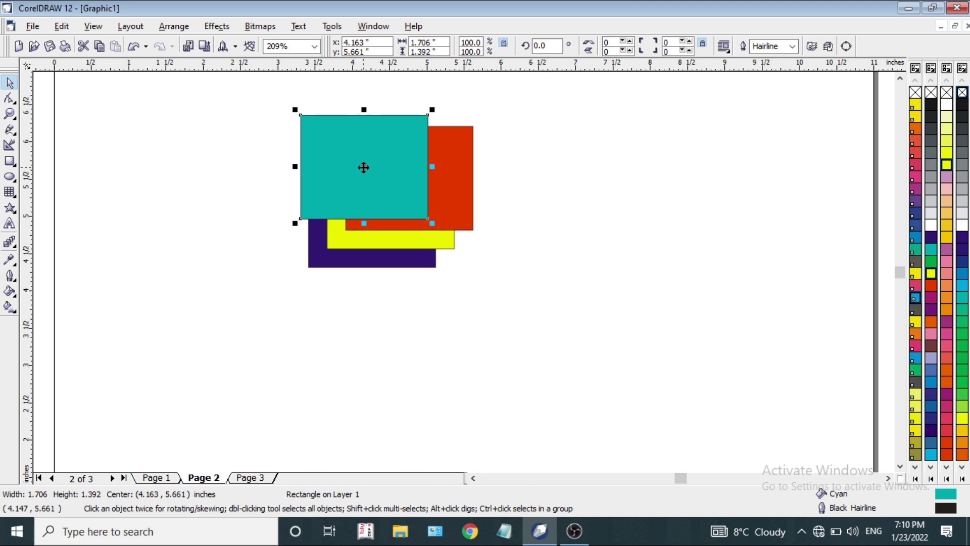
# Shift the cyan rectangle back one level at a time behind all the others and forward again to the front, twice
pyautogui.hotkey('ctrl', 'pagedown')
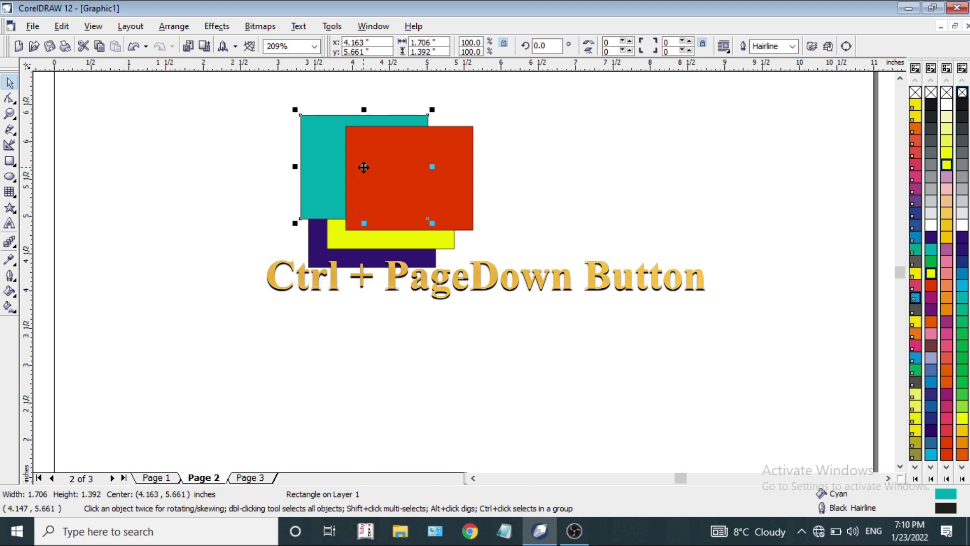
pyautogui.hotkey('ctrl', 'pagedown')
pyautogui.hotkey('ctrl', 'pagedown')
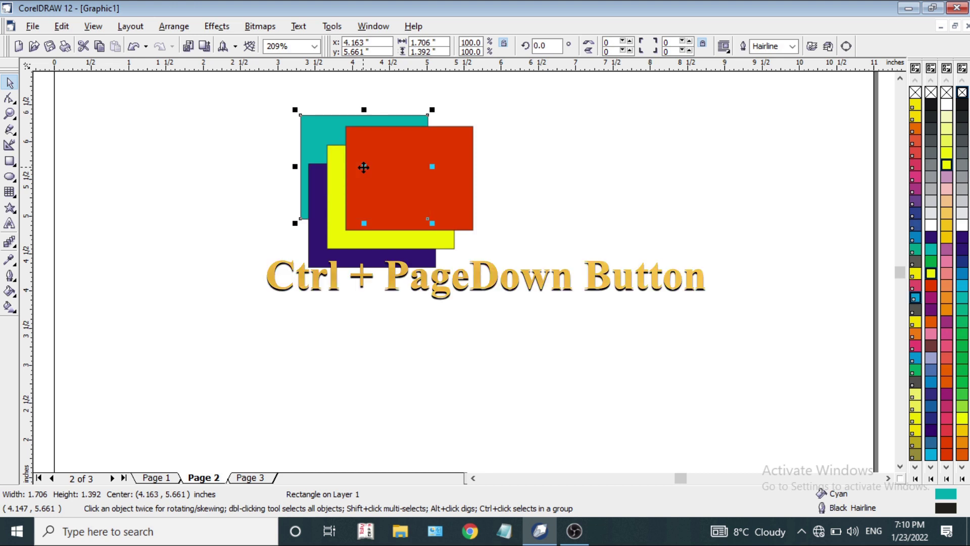
pyautogui.hotkey('ctrl', 'pageup')
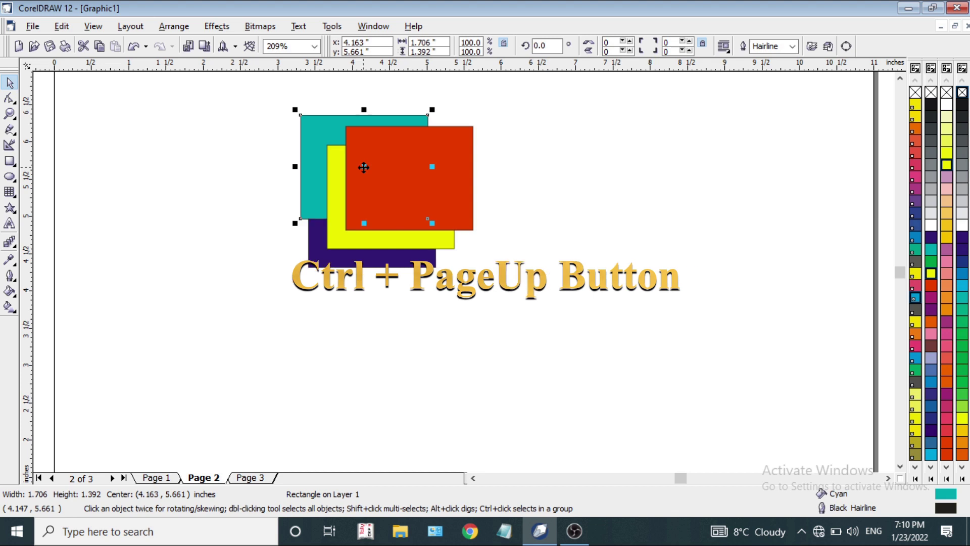
pyautogui.hotkey('ctrl', 'pageup')
pyautogui.hotkey('ctrl', 'pageup')
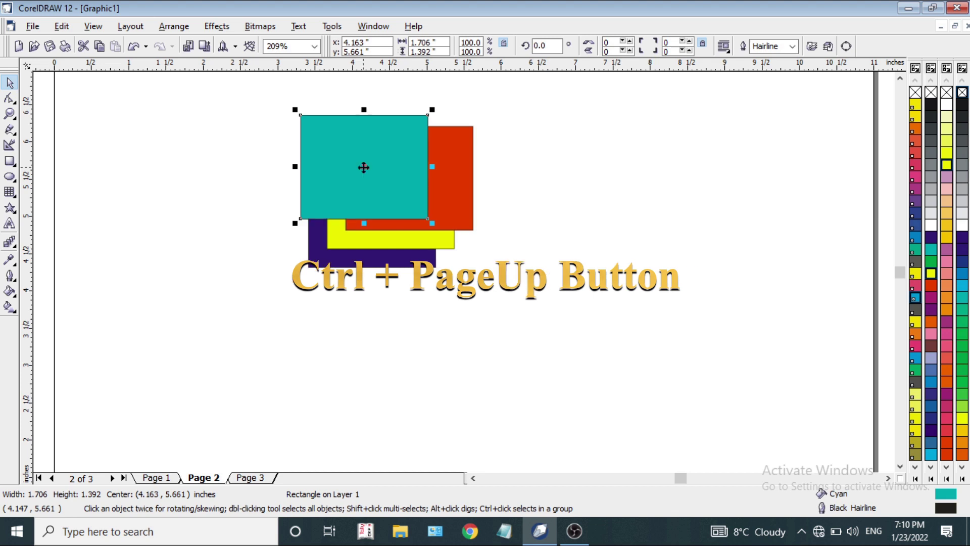
pyautogui.hotkey('ctrl', 'pagedown')
pyautogui.hotkey('ctrl', 'pagedown')
pyautogui.hotkey('ctrl', 'pagedown')
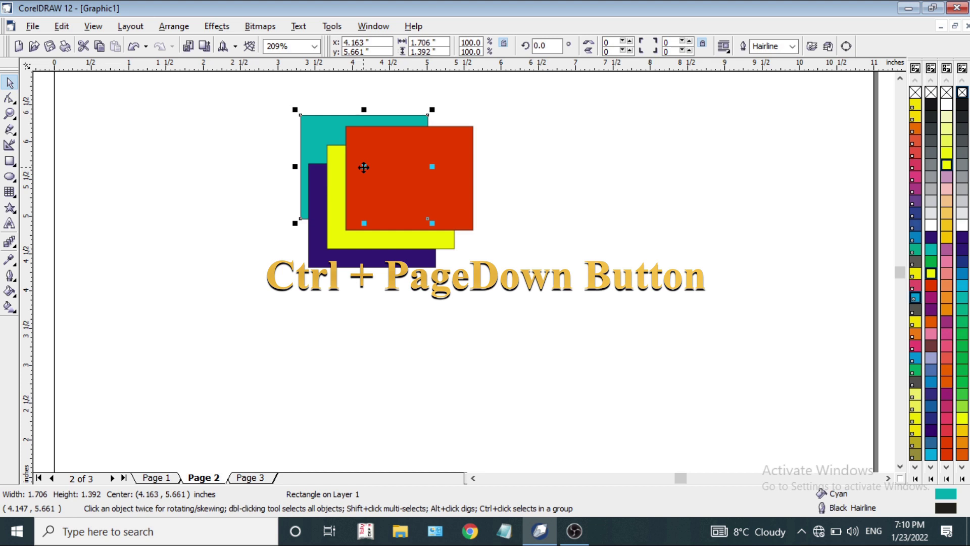
pyautogui.hotkey('ctrl', 'pageup')
pyautogui.hotkey('ctrl', 'pageup')
pyautogui.hotkey('ctrl', 'pageup')
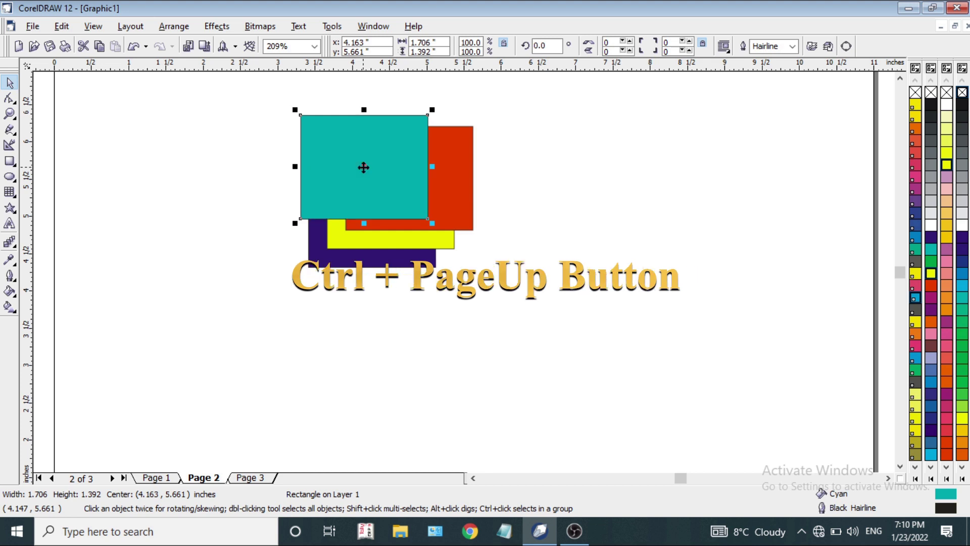